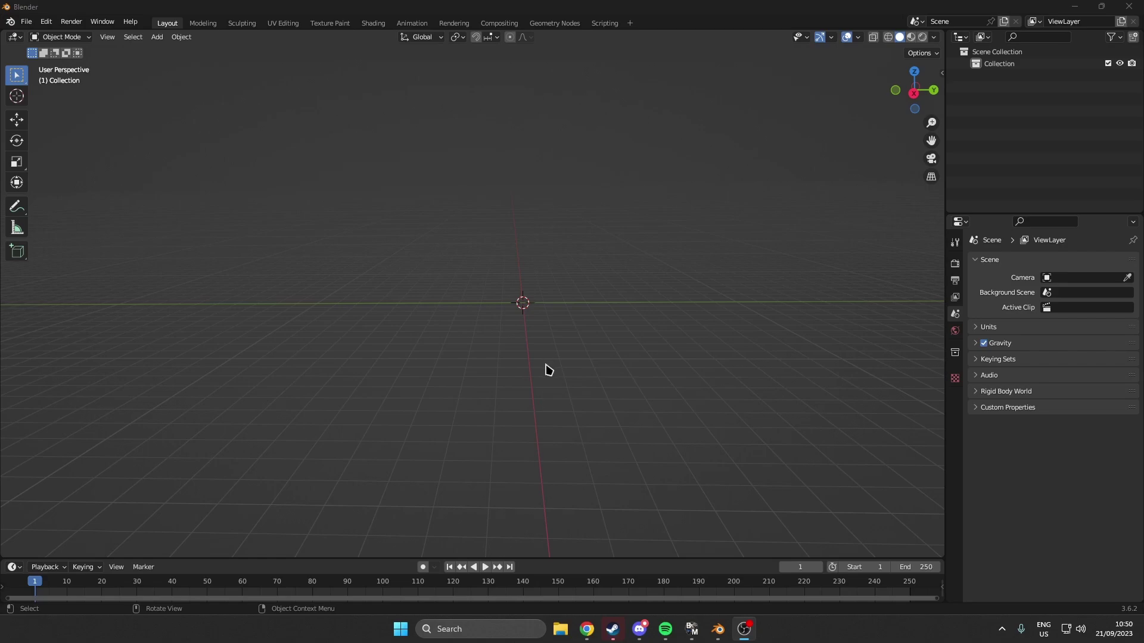
Import weapon_pist_usp_silencer.obj with the Wavefront OBJ importer and frame it in the viewport.
click(26, 23)
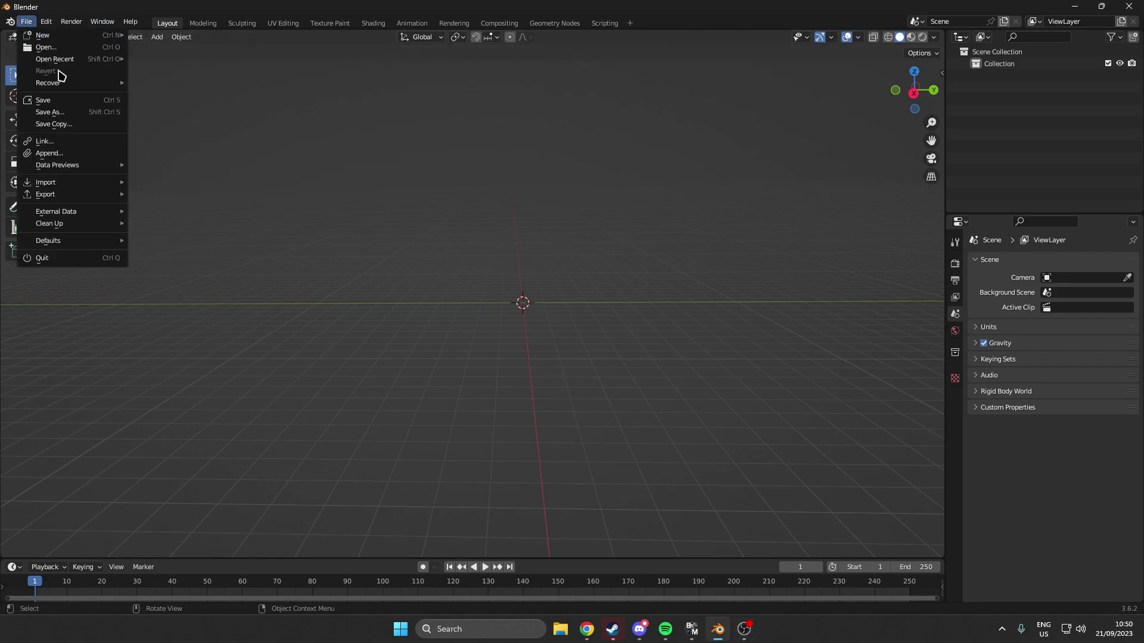
mouse_move(69, 186)
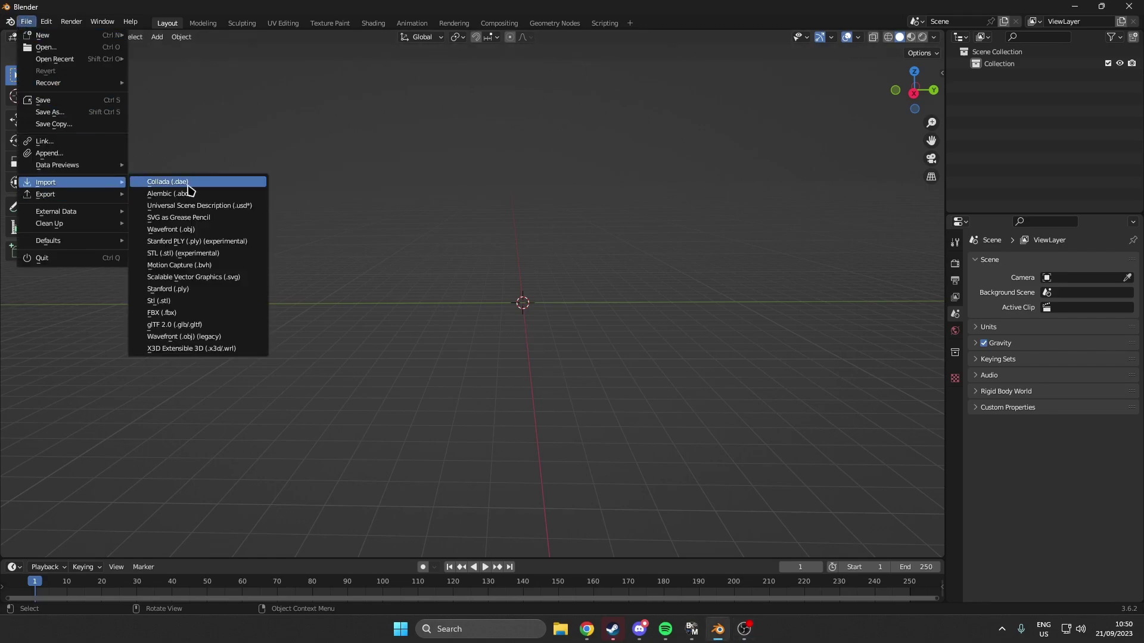
click(188, 228)
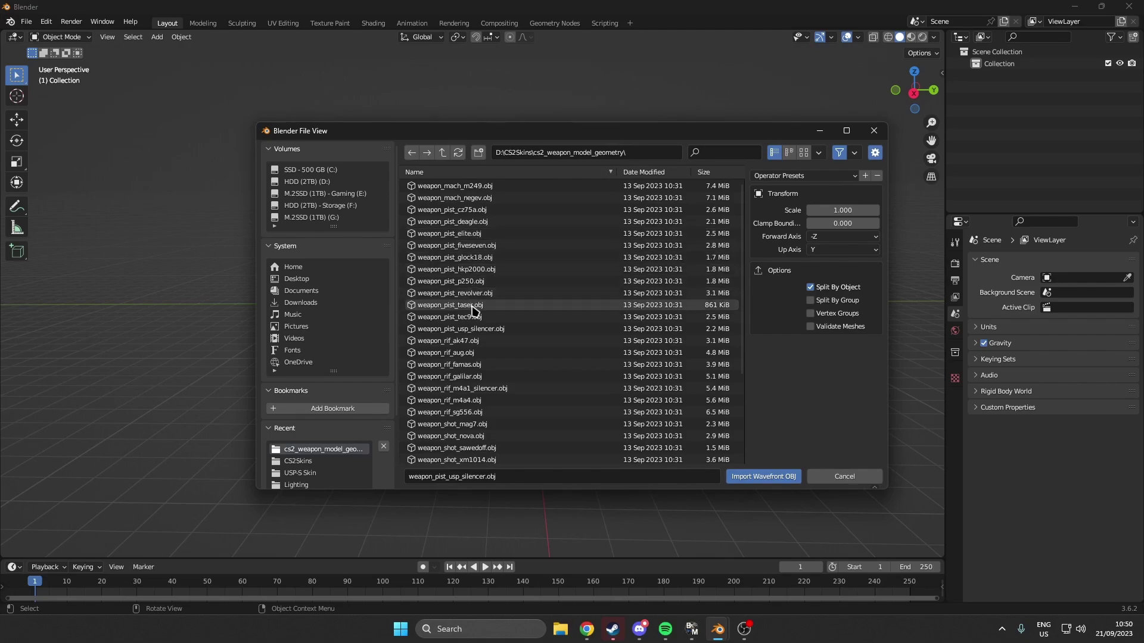
double_click(479, 330)
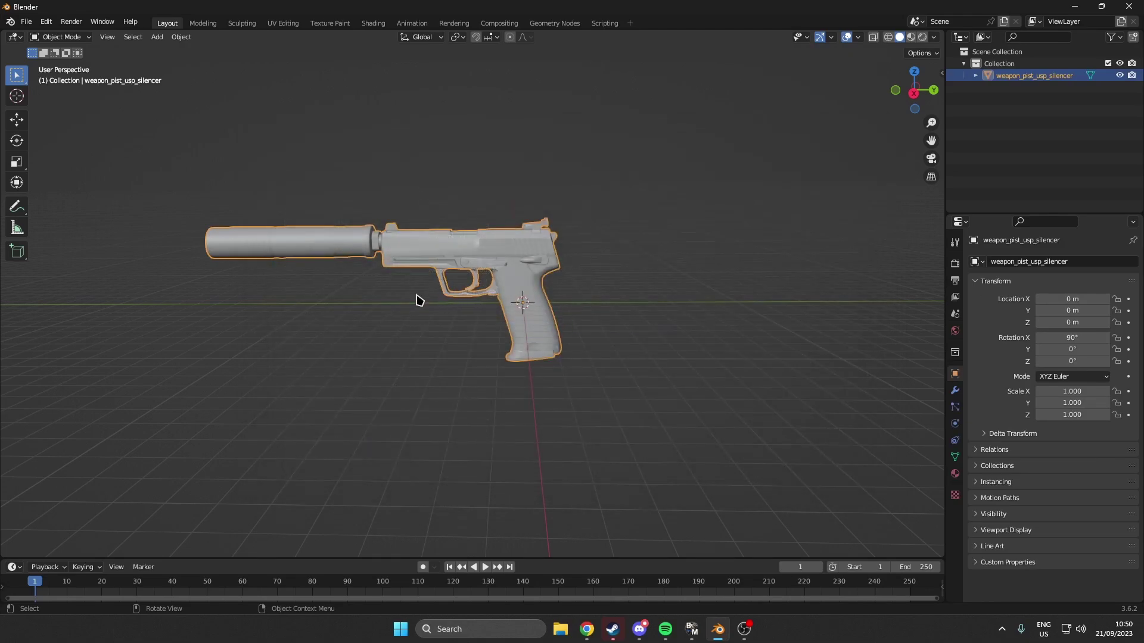
scroll(360, 301, down, 1)
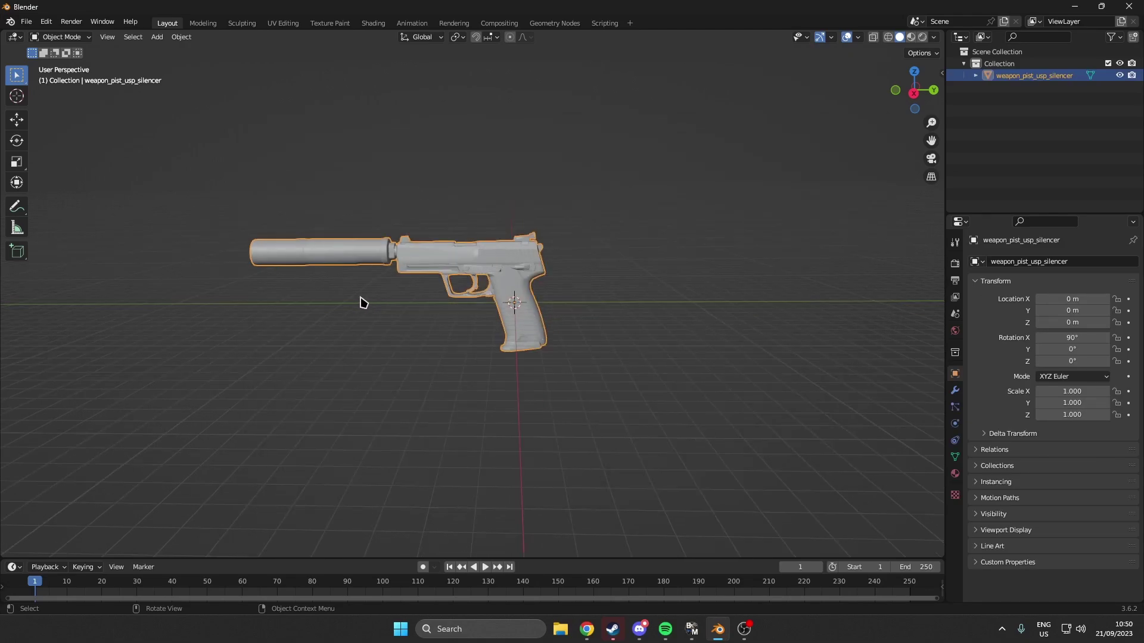
shift+middle_drag(334, 281, 439, 275)
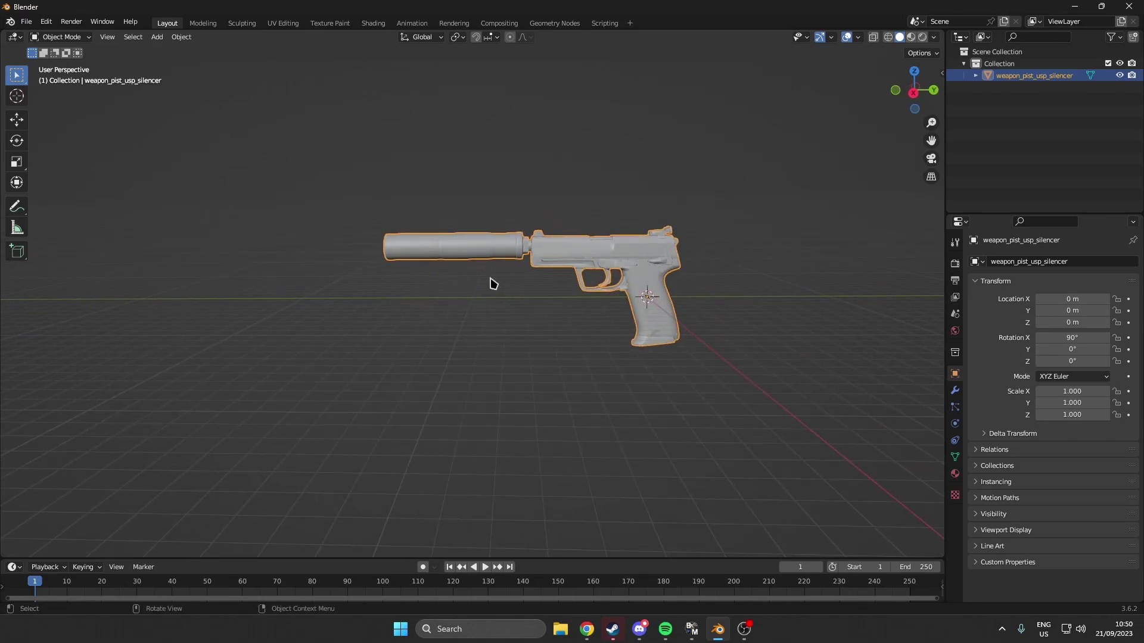
In Edit Mode with face select, select the linked silencer faces and its end cap.
key(Tab)
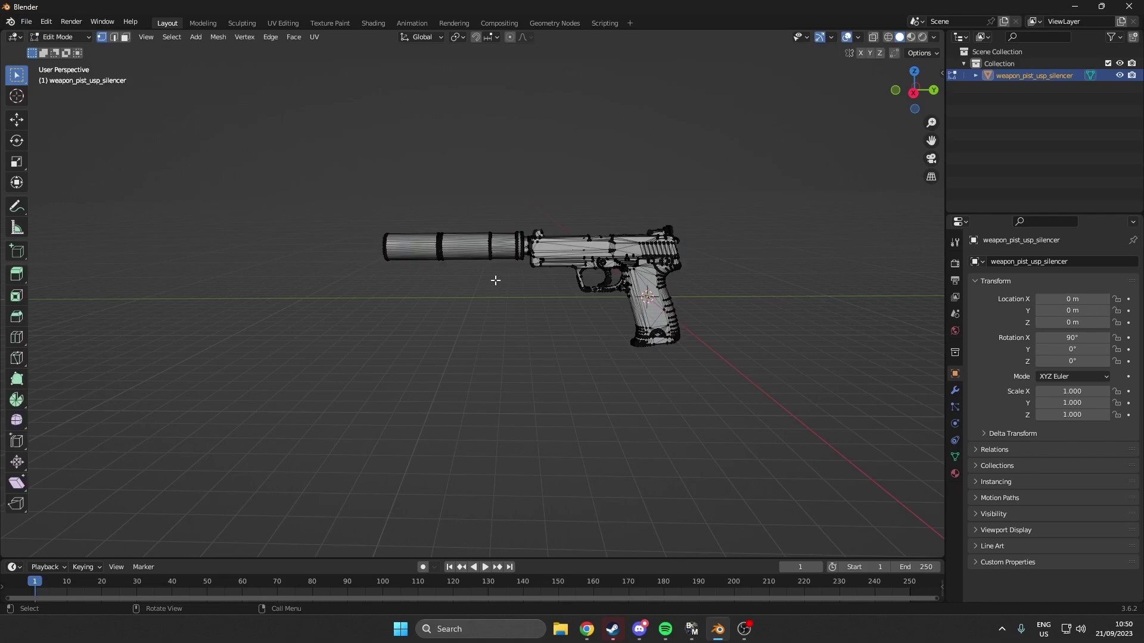
click(81, 37)
click(76, 64)
click(126, 39)
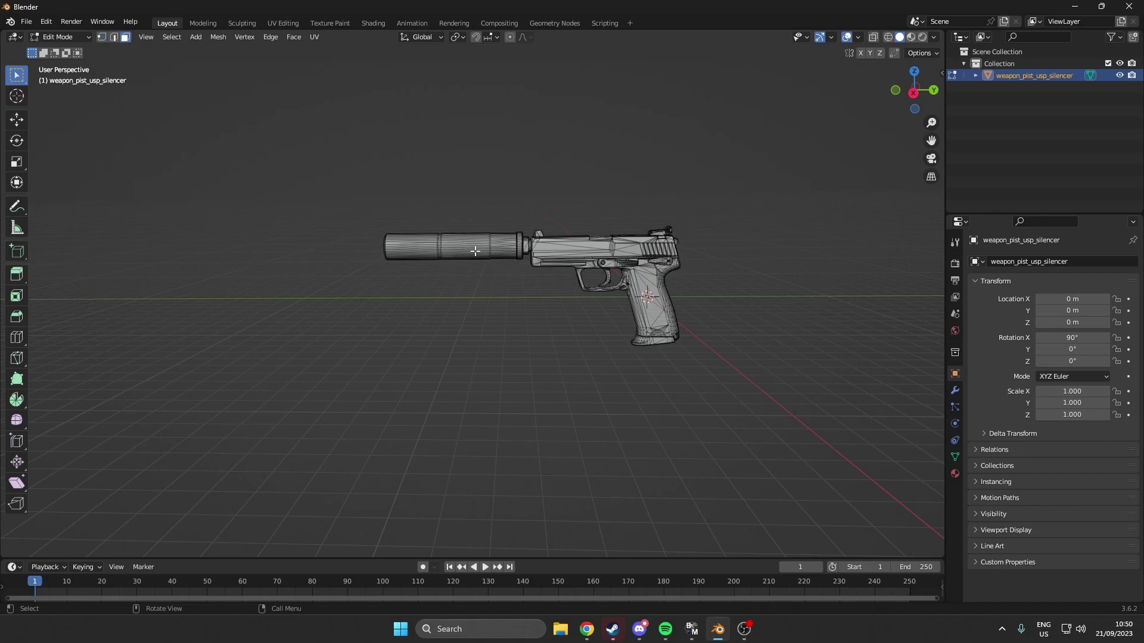
key(l)
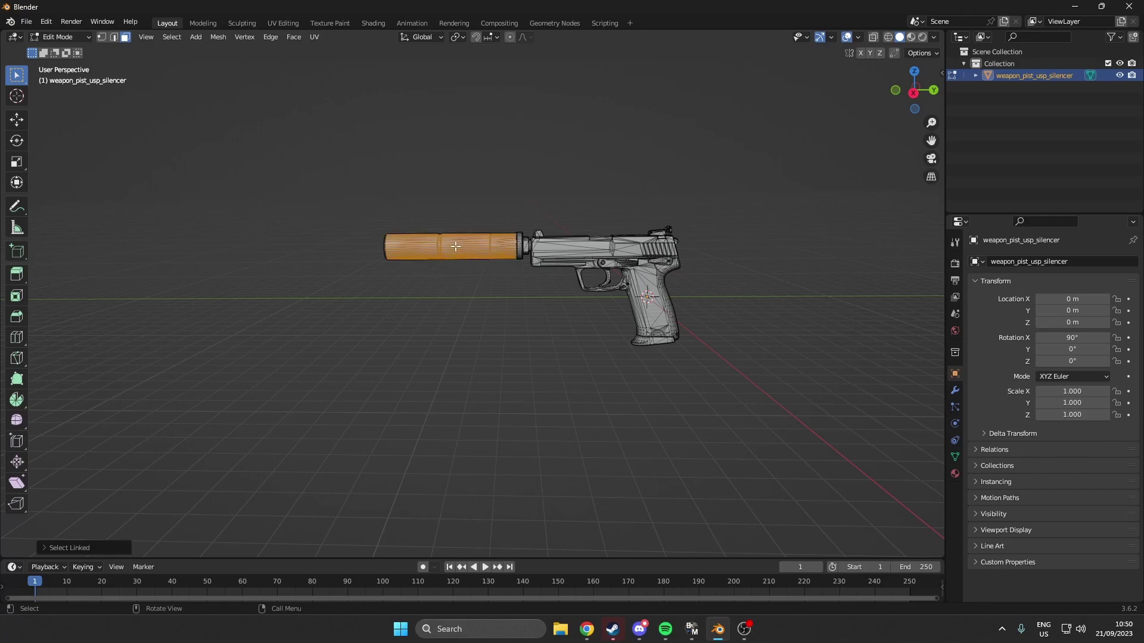
middle_drag(455, 246, 486, 252)
key(alt+z)
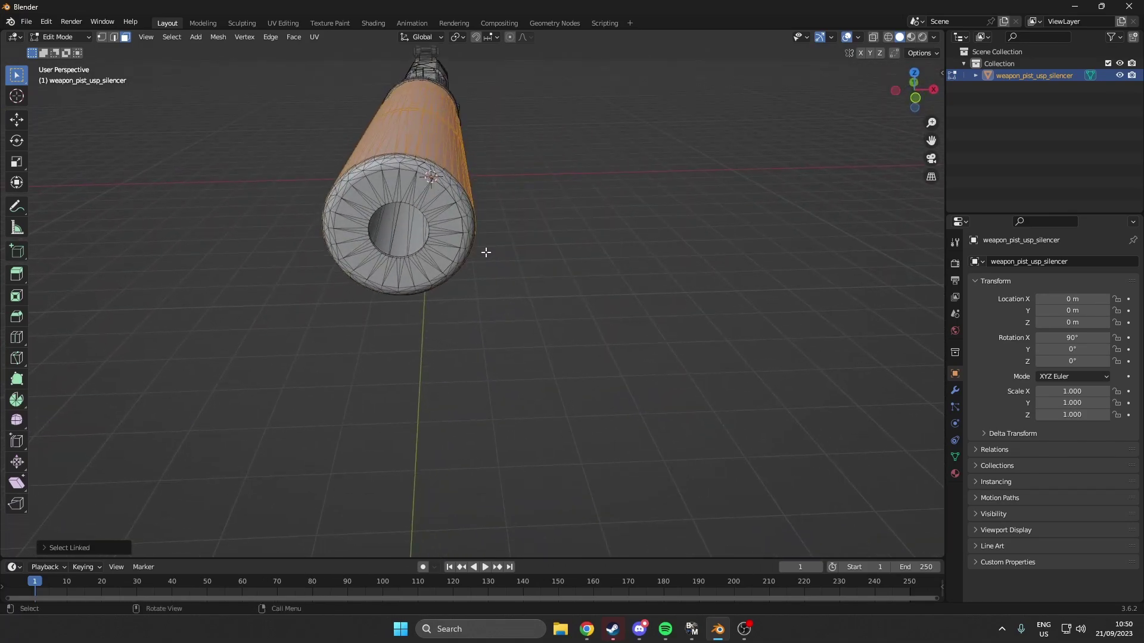
key(l)
middle_drag(404, 233, 357, 196)
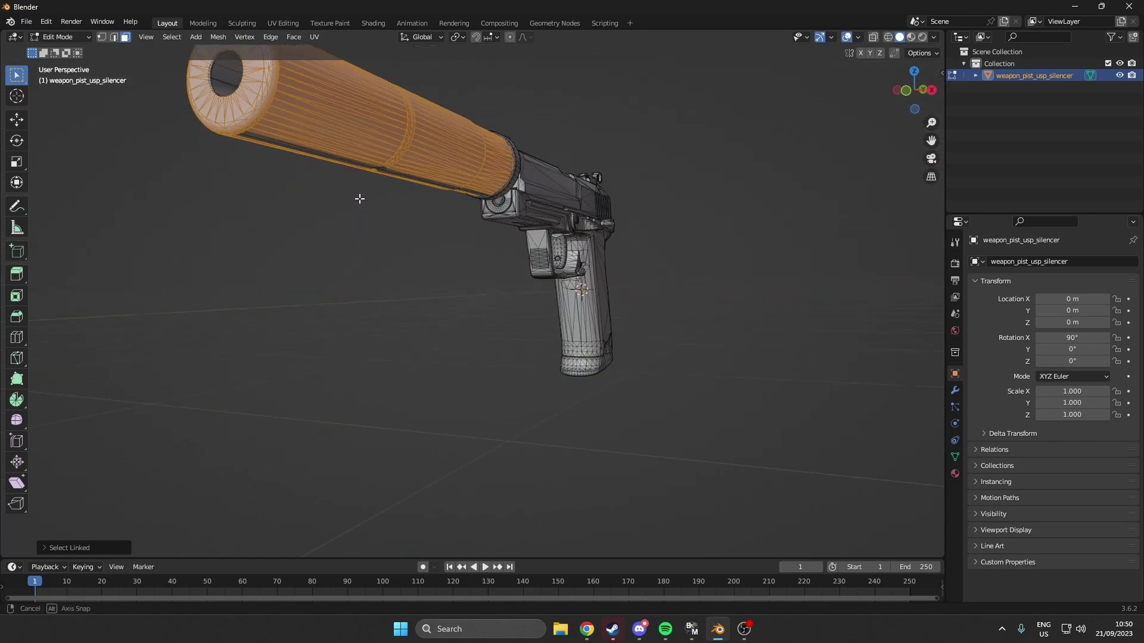
middle_drag(445, 178, 261, 219)
Cancel a trial move, then orbit around the silencer–slide joint to check the selection.
key(g)
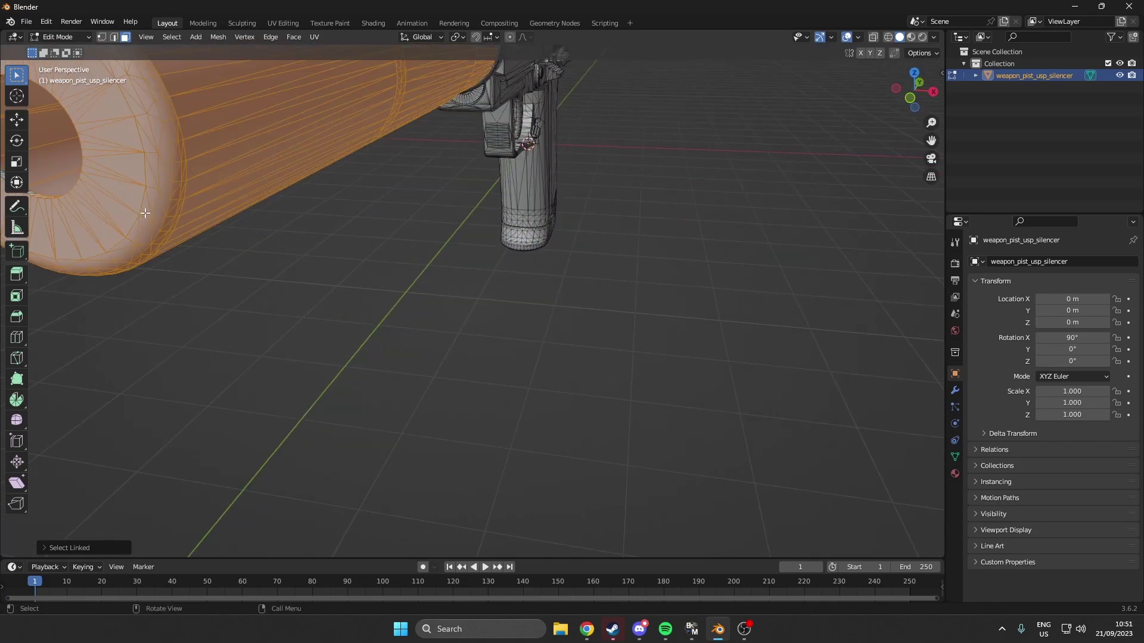
right_click(140, 217)
middle_drag(150, 197, 506, 207)
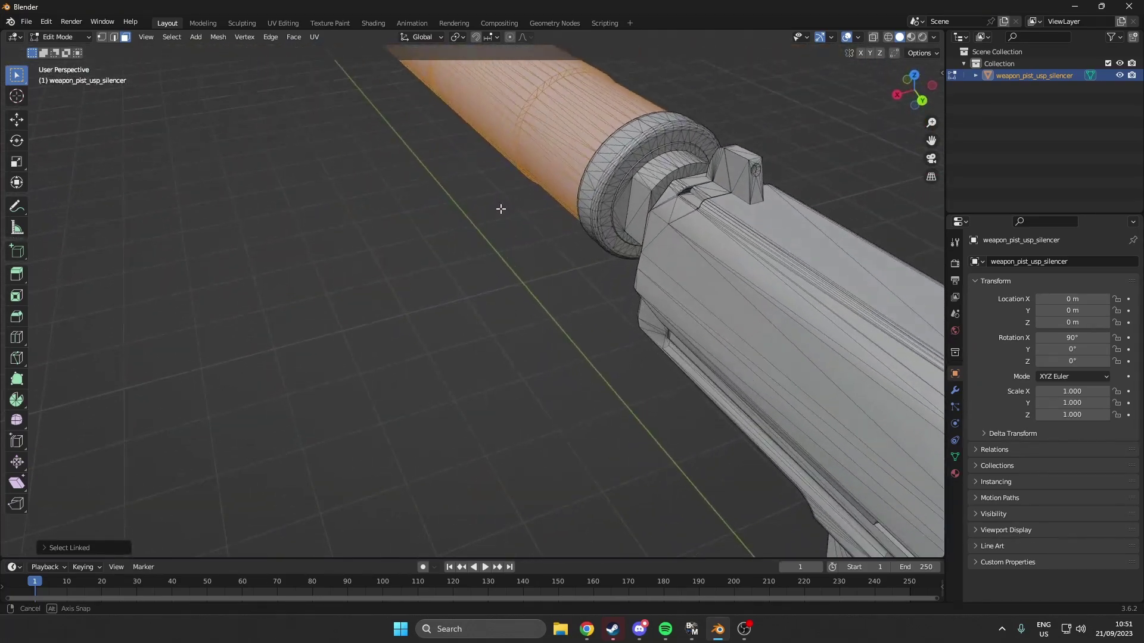
middle_drag(608, 162, 718, 127)
shift+scroll(717, 127, down, 5)
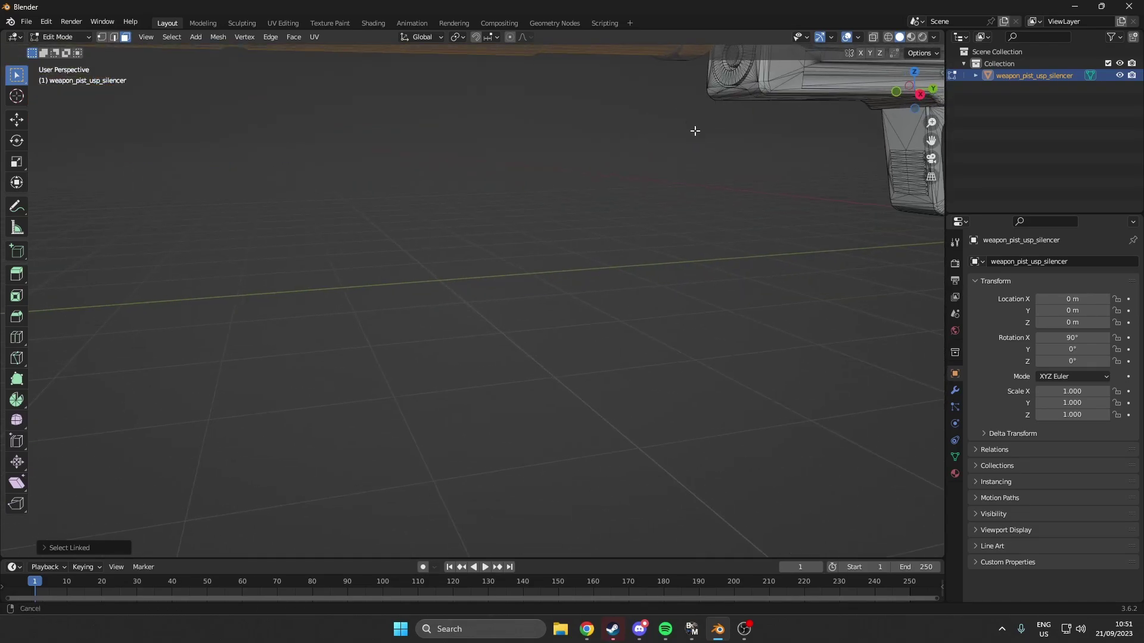
scroll(544, 337, up, 5)
middle_drag(543, 186, 608, 181)
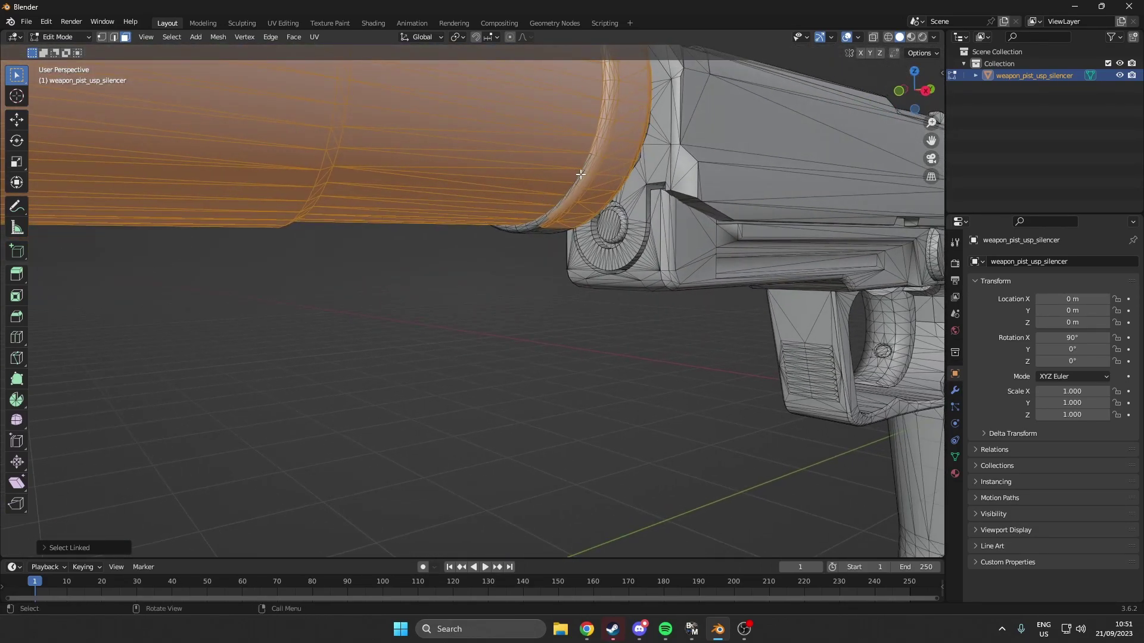
middle_drag(555, 216, 497, 242)
scroll(481, 204, down, 3)
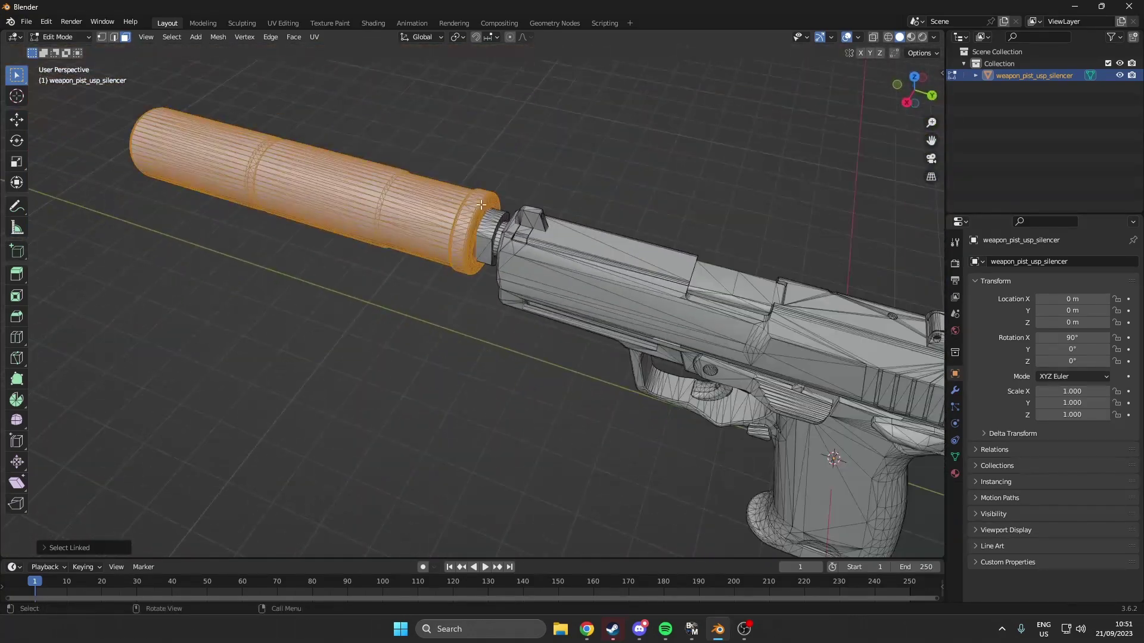
middle_drag(298, 245, 457, 222)
scroll(457, 222, down, 2)
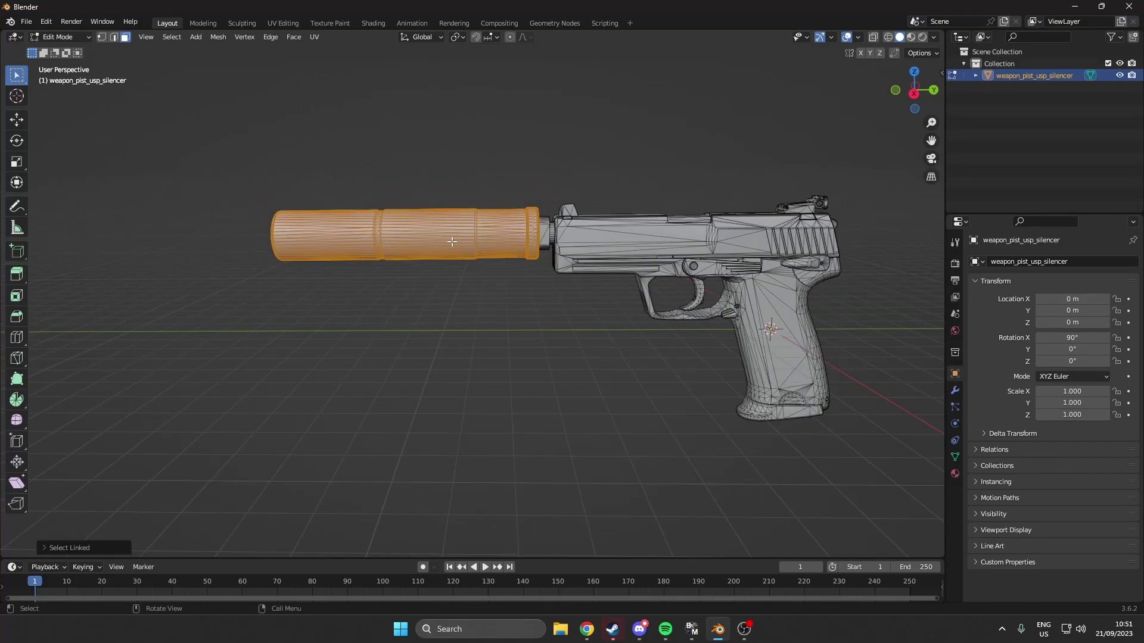
Separate the selected silencer faces into a new object and move it away along Y.
key(p)
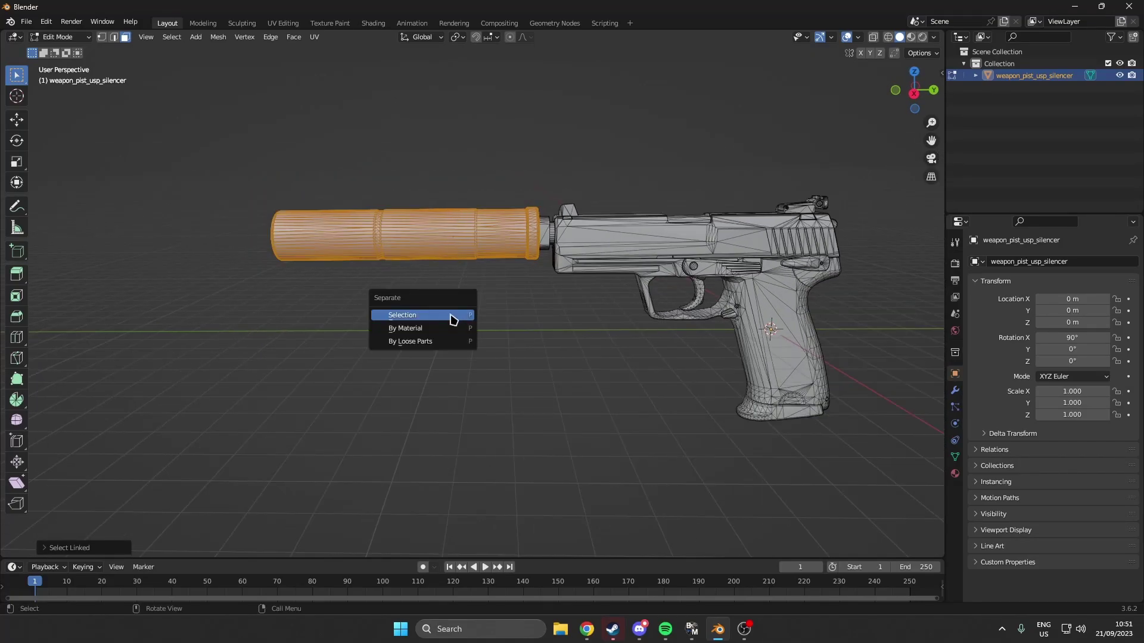
click(401, 315)
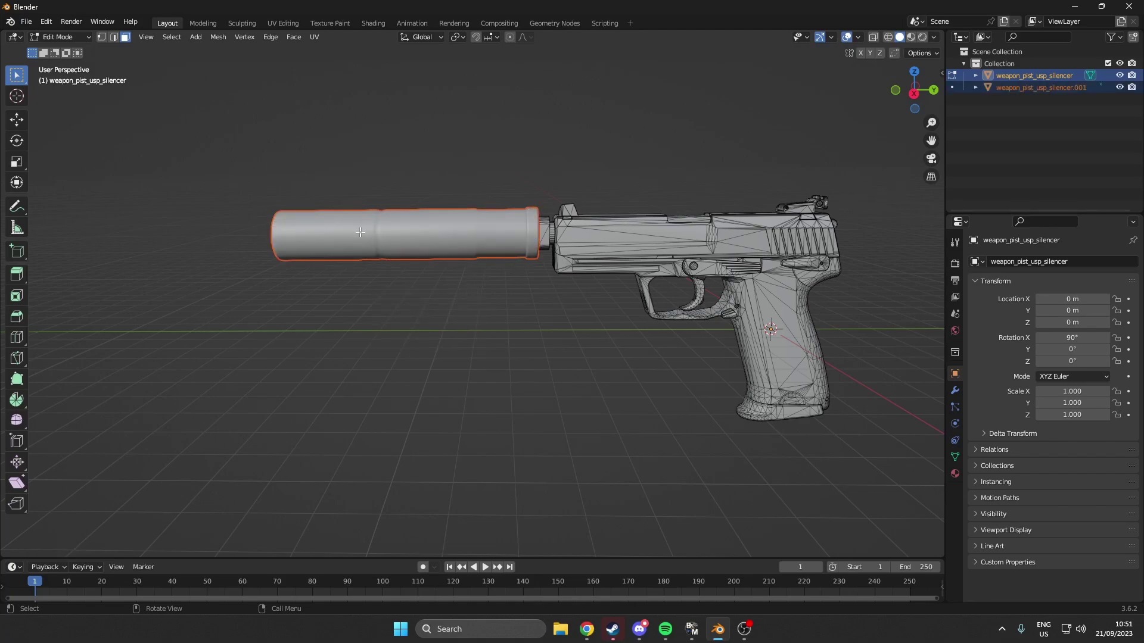
key(Tab)
click(471, 238)
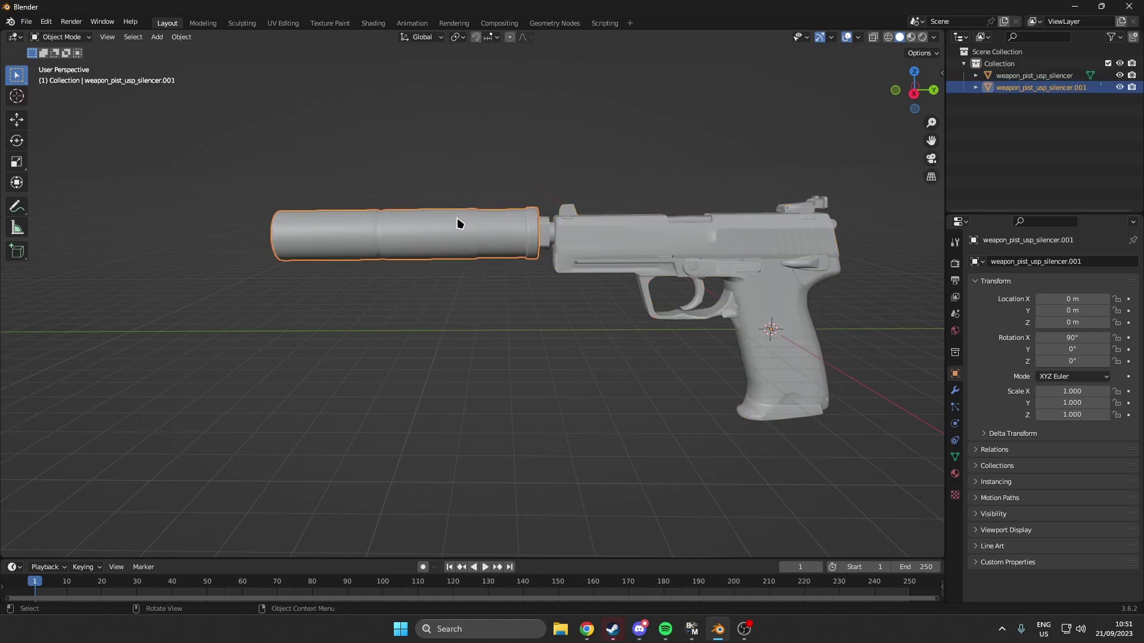
key(g)
key(y)
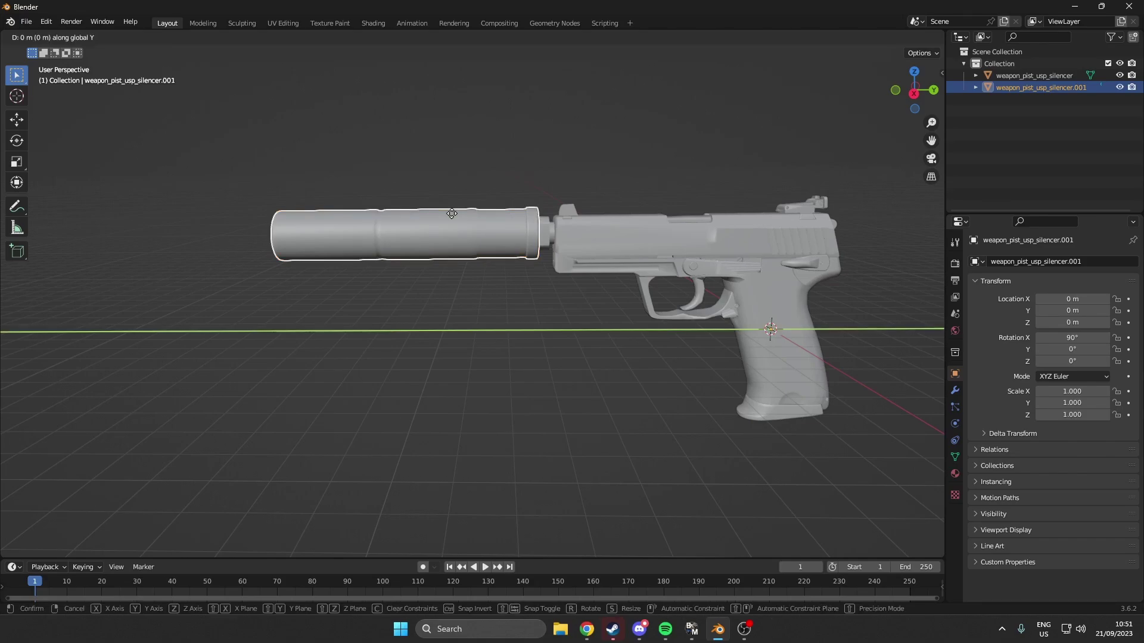
click(303, 246)
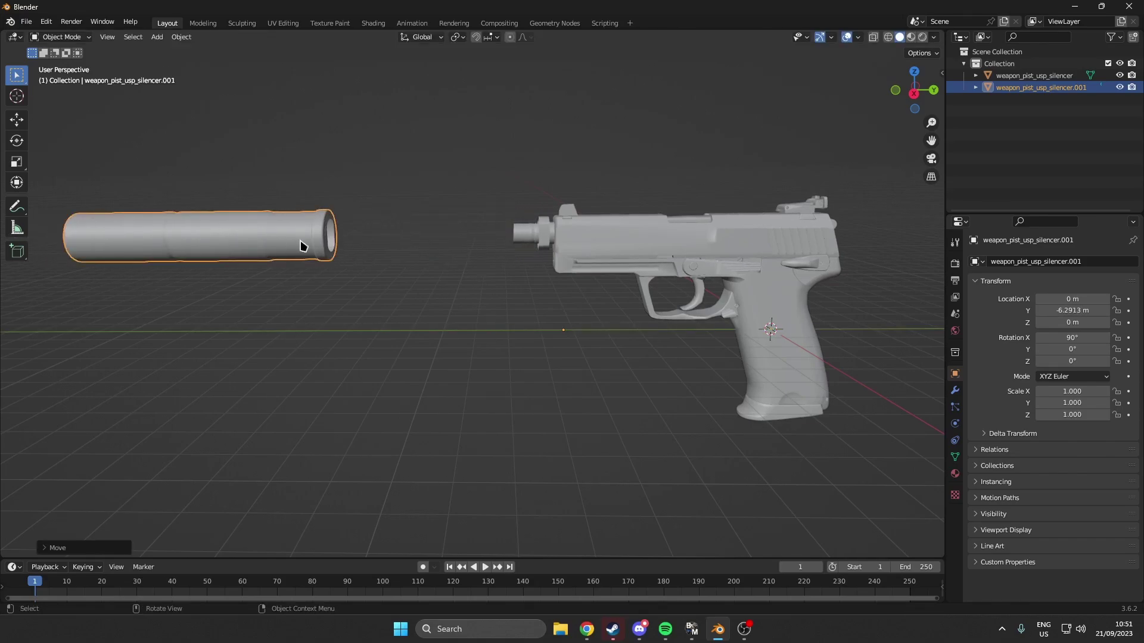
Rename the separated weapon_pist_usp_silencer.001 object to 'Silencer'.
click(433, 238)
middle_drag(434, 238, 512, 244)
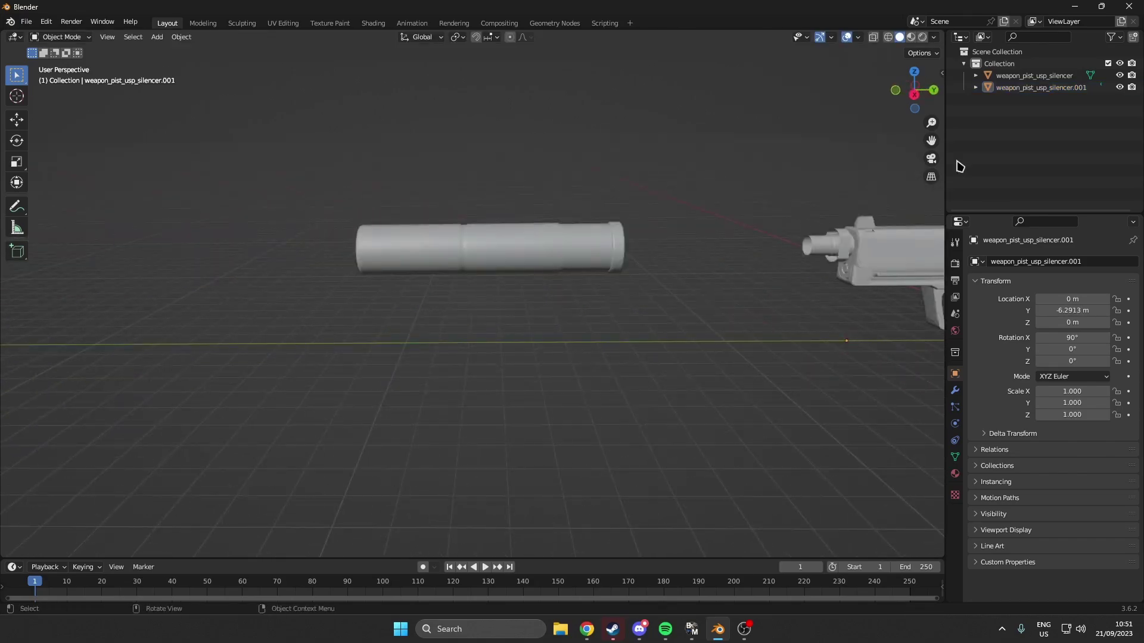
click(1016, 88)
key(F2)
text(Sil)
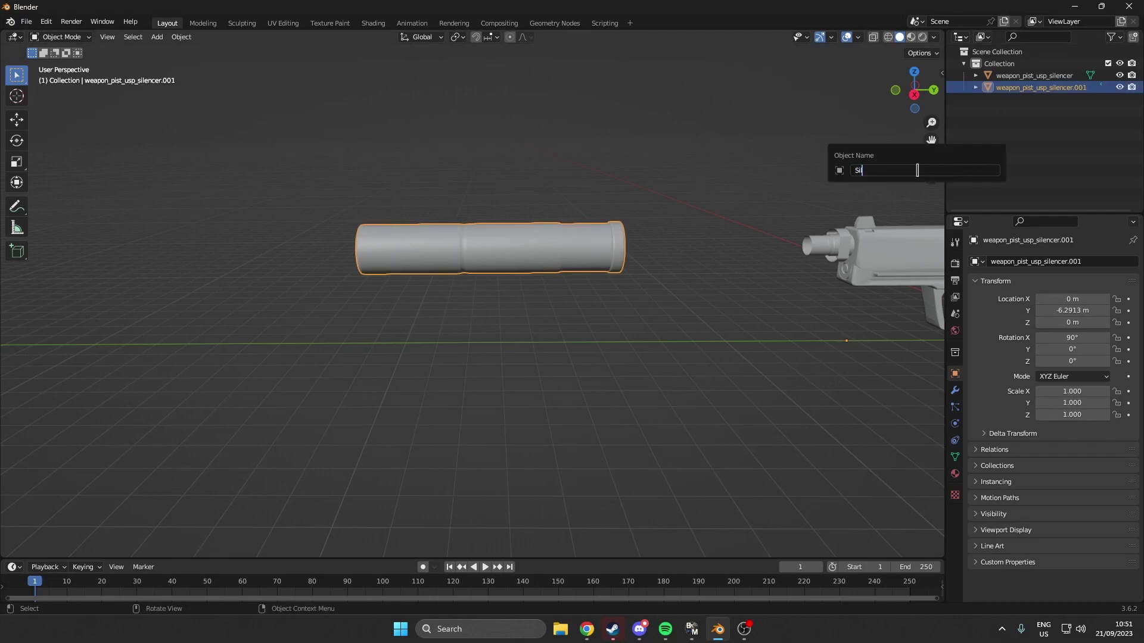
text(encer)
key(Return)
scroll(758, 268, down, 1)
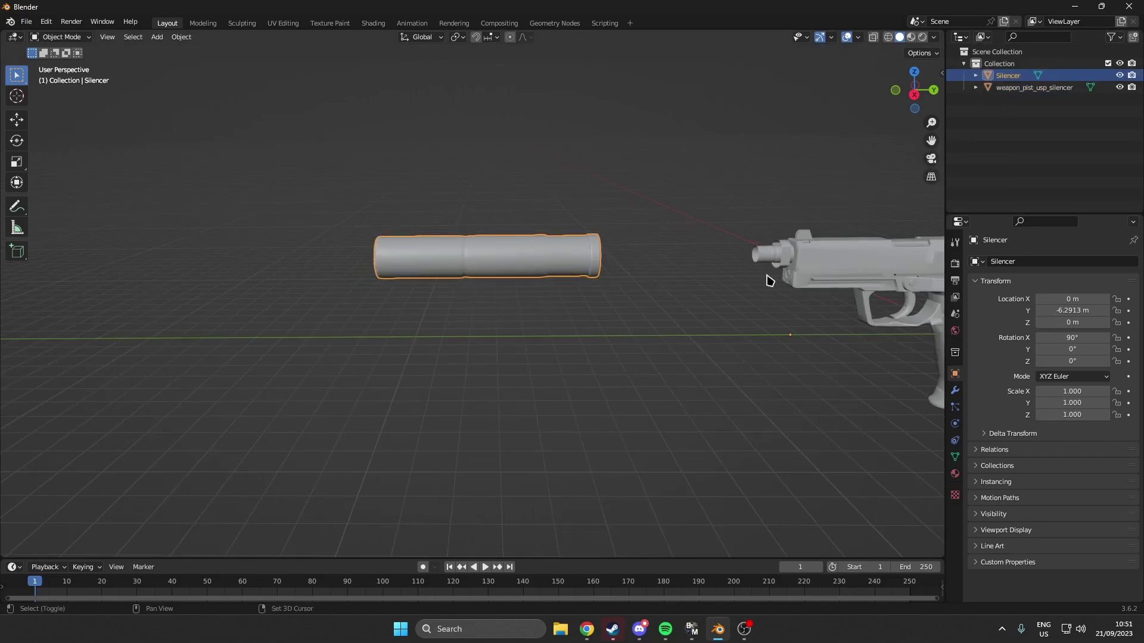
shift+middle_drag(766, 281, 561, 279)
Create a new material, Material.001, for the silencer and switch to the Shading workspace.
click(955, 473)
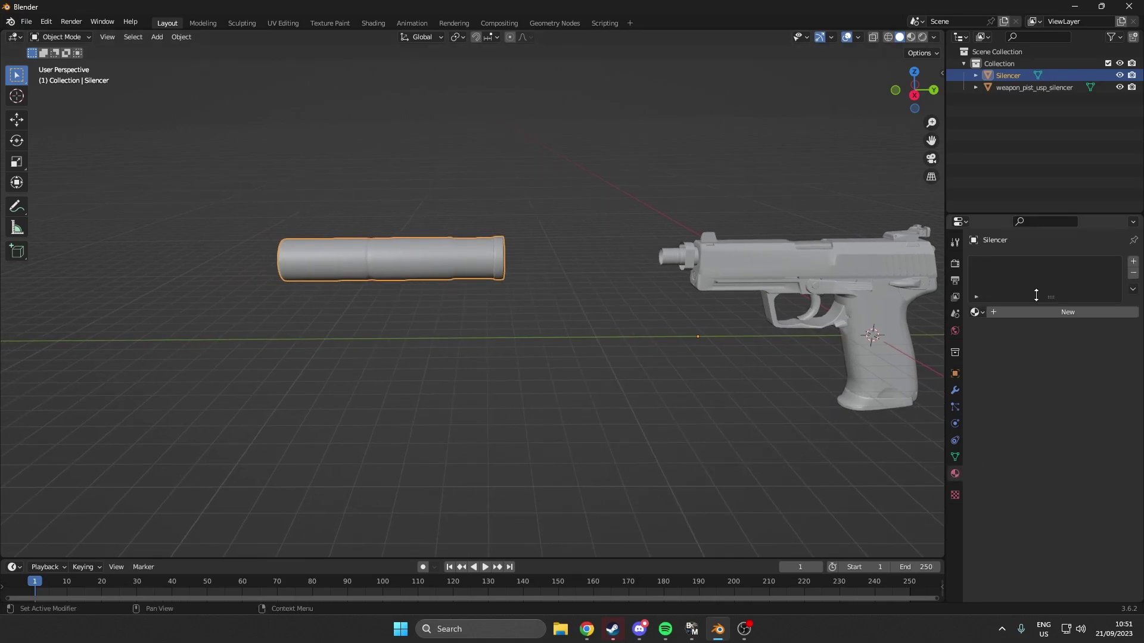
click(1054, 316)
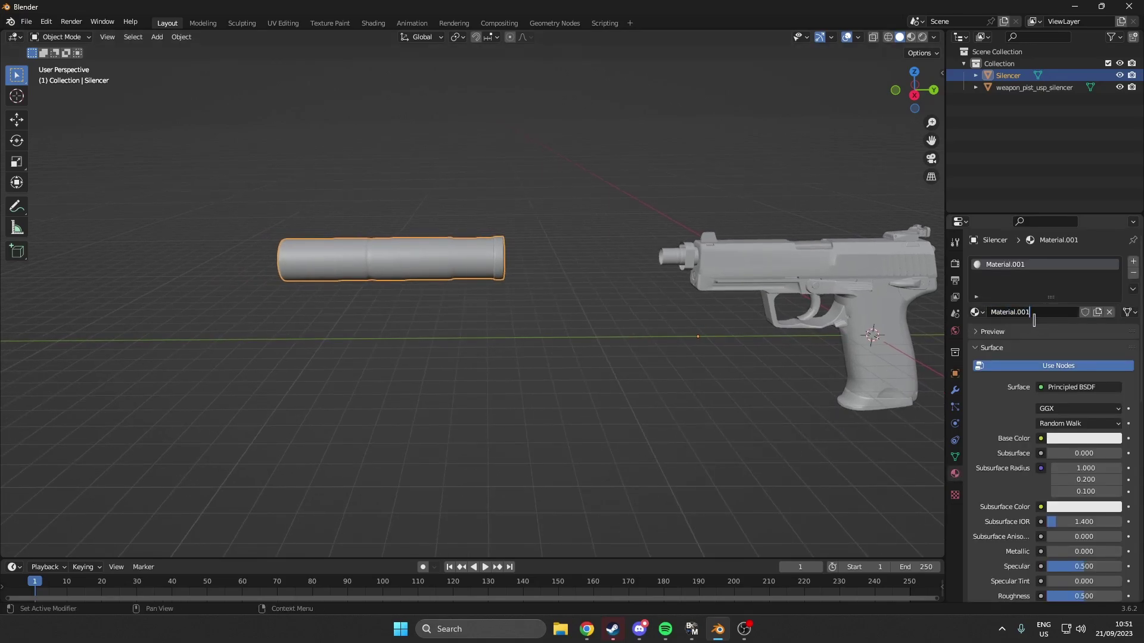
click(382, 212)
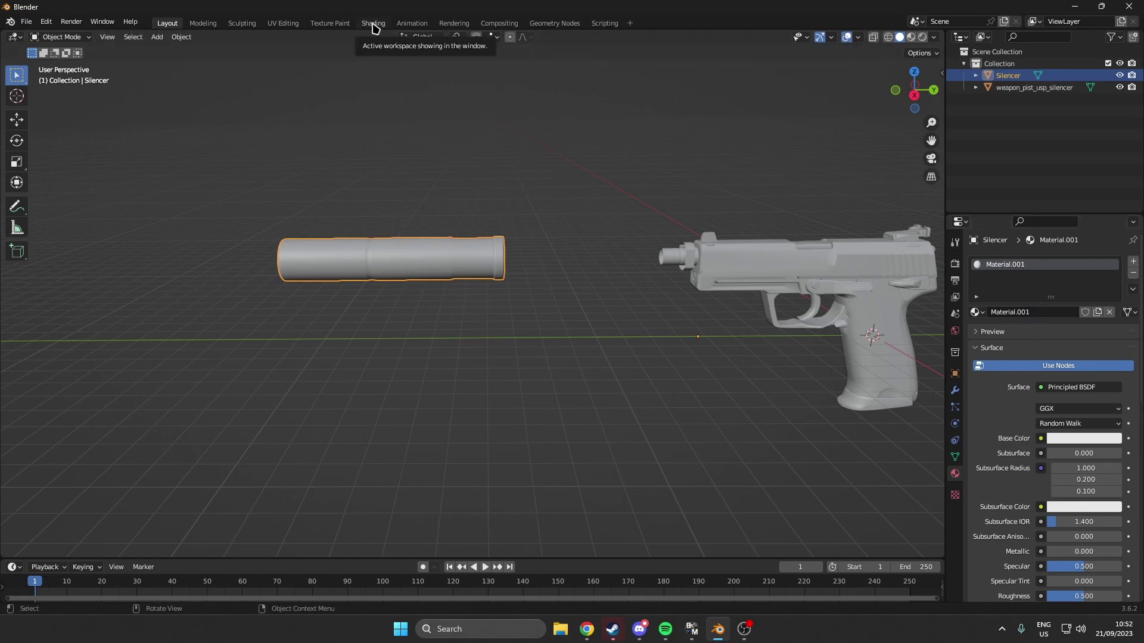
click(373, 24)
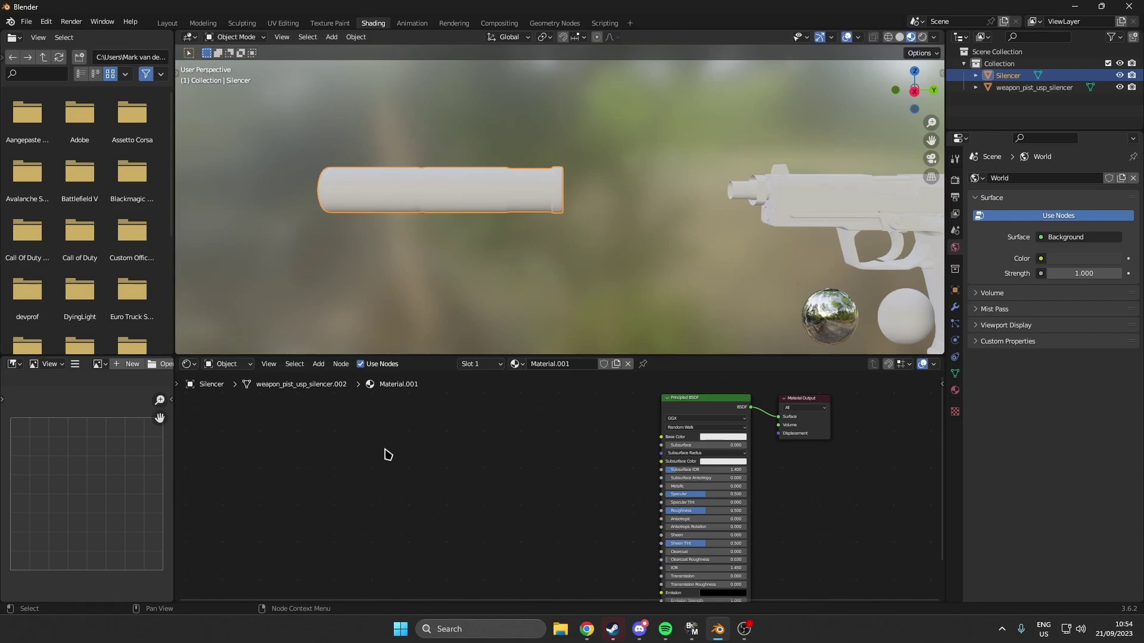
Add a Texture Coordinate node and a Mapping node beside it.
key(shift+a)
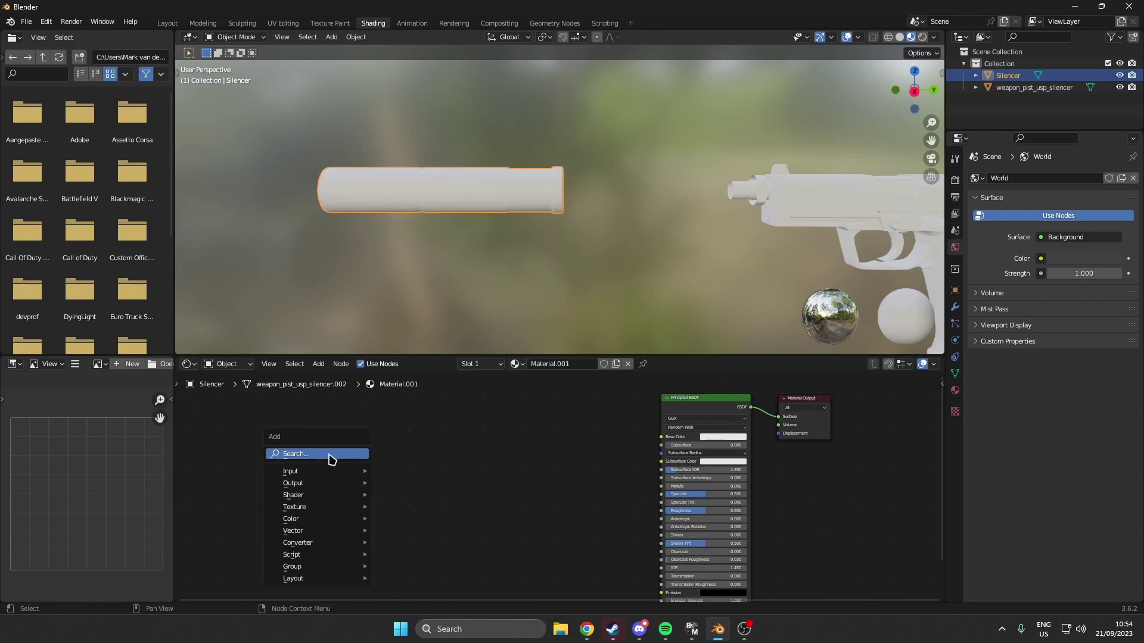
click(330, 459)
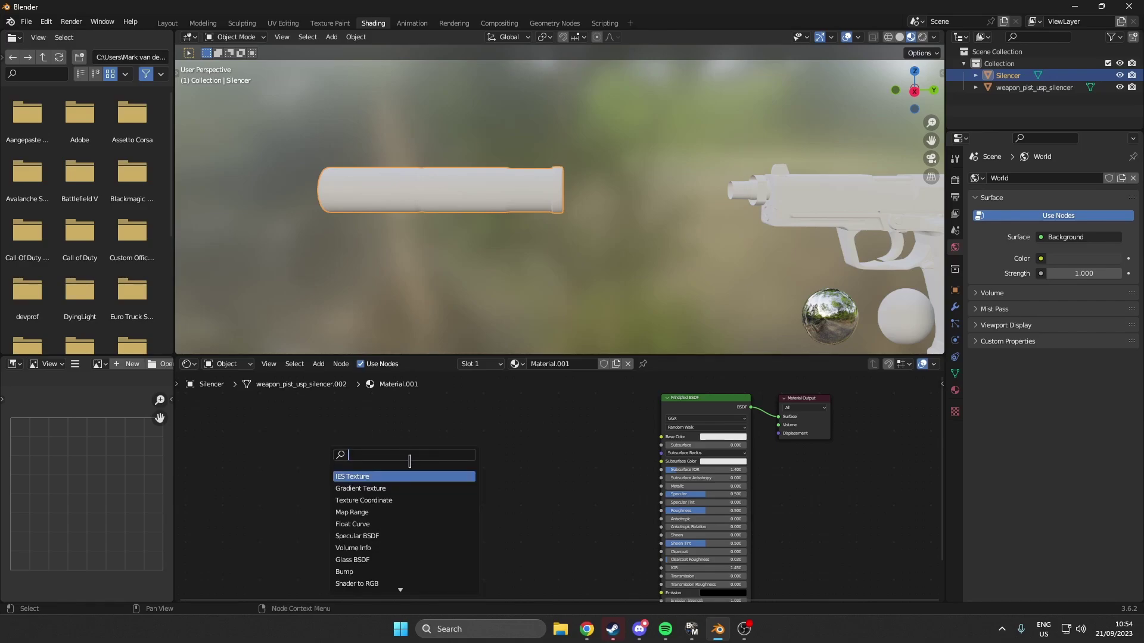
click(363, 500)
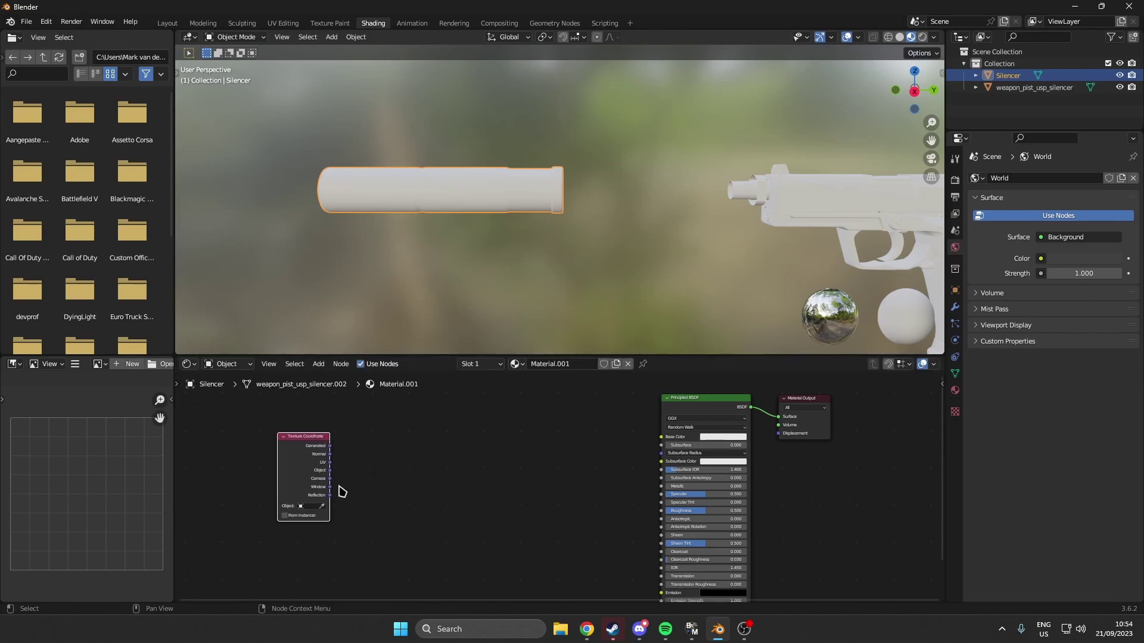
click(340, 491)
key(shift+a)
click(370, 474)
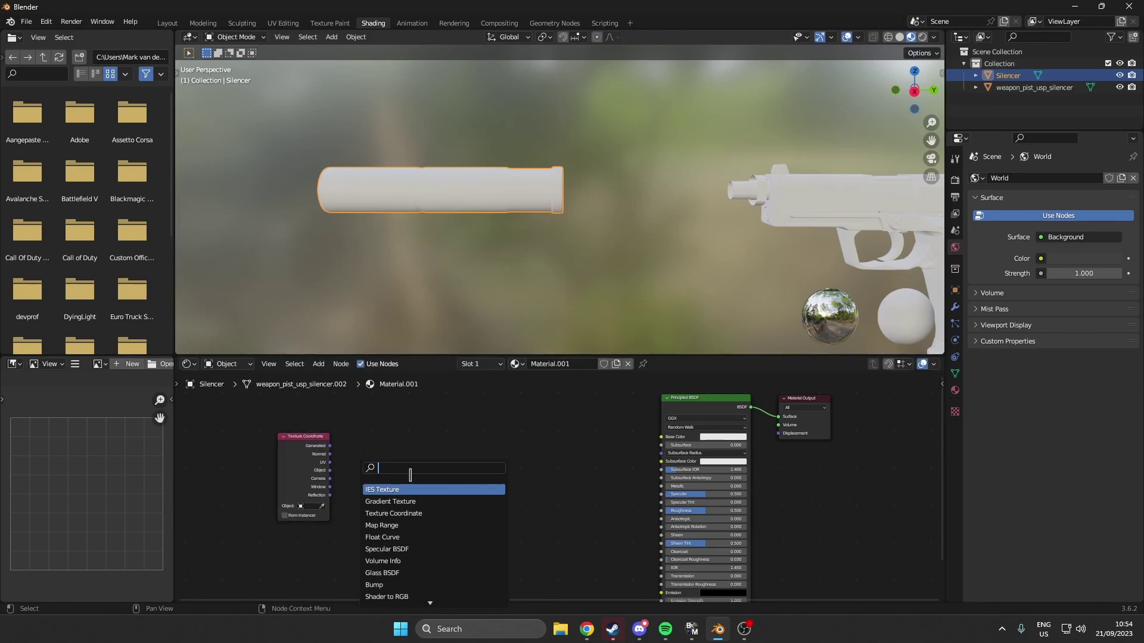
text(mapping)
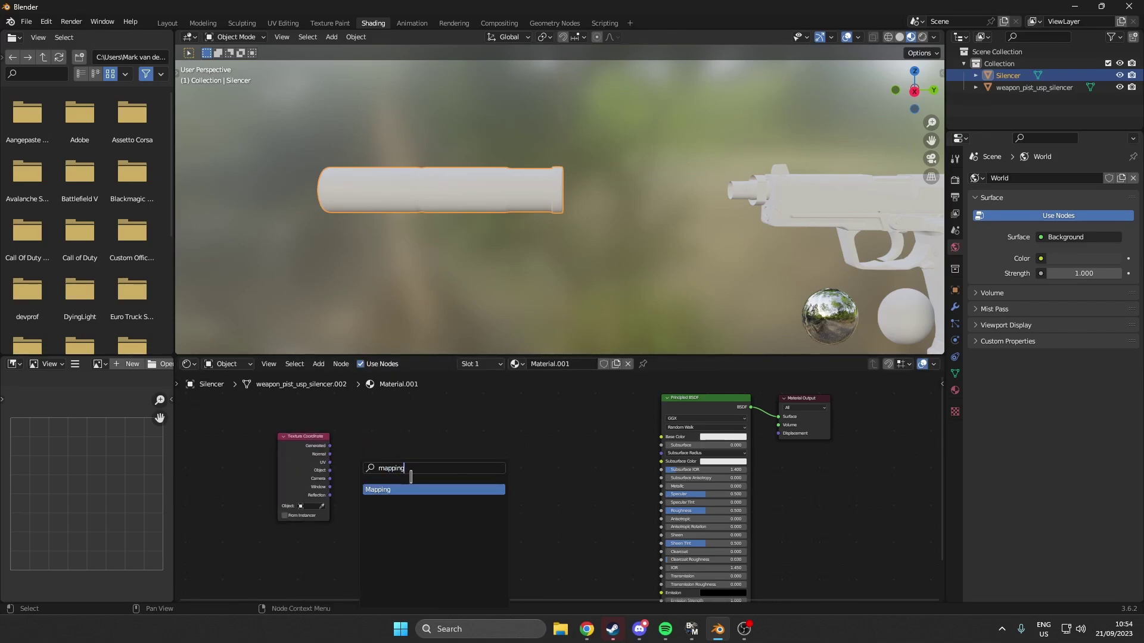
key(Return)
click(384, 464)
Add a Noise Texture node next to the Mapping node.
key(shift+a)
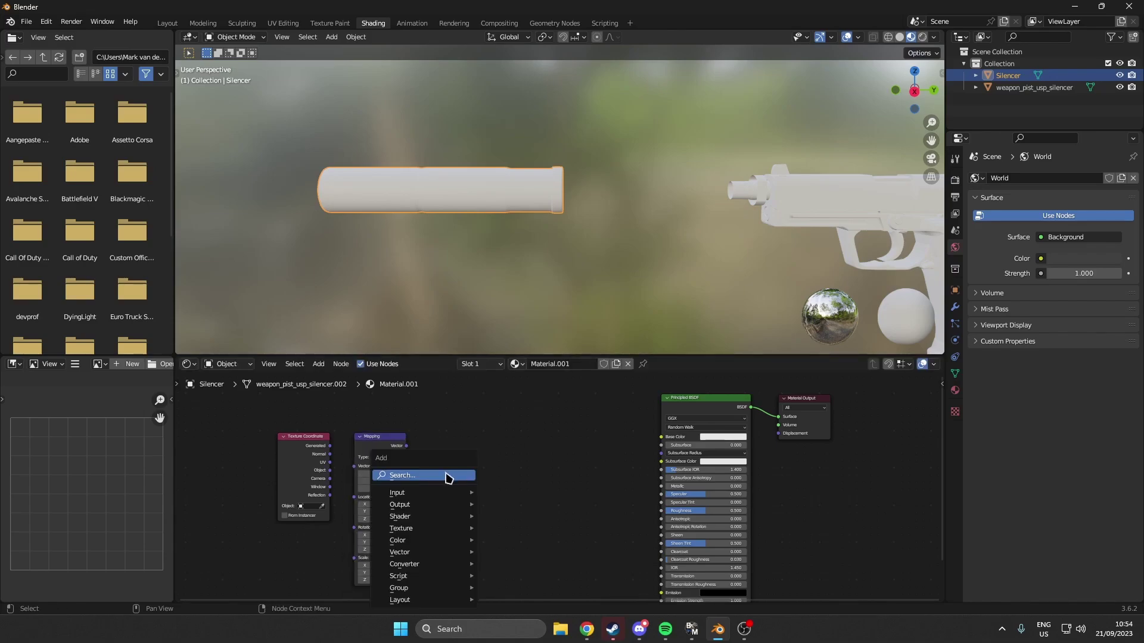
click(448, 476)
text(noise)
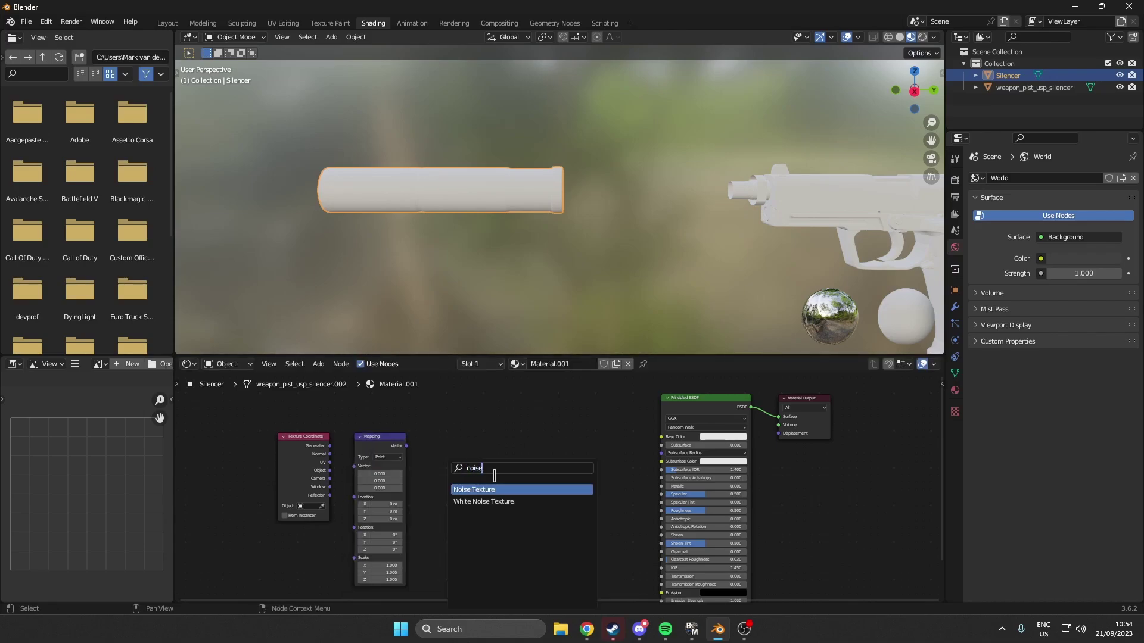
click(489, 487)
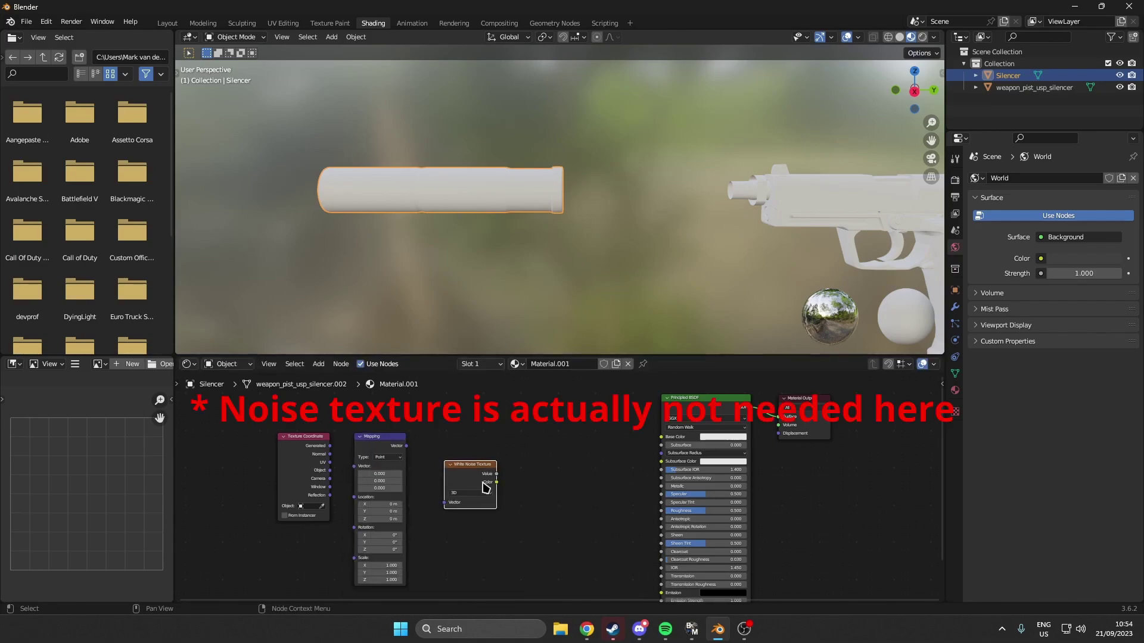
key(Escape)
key(shift+a)
click(473, 478)
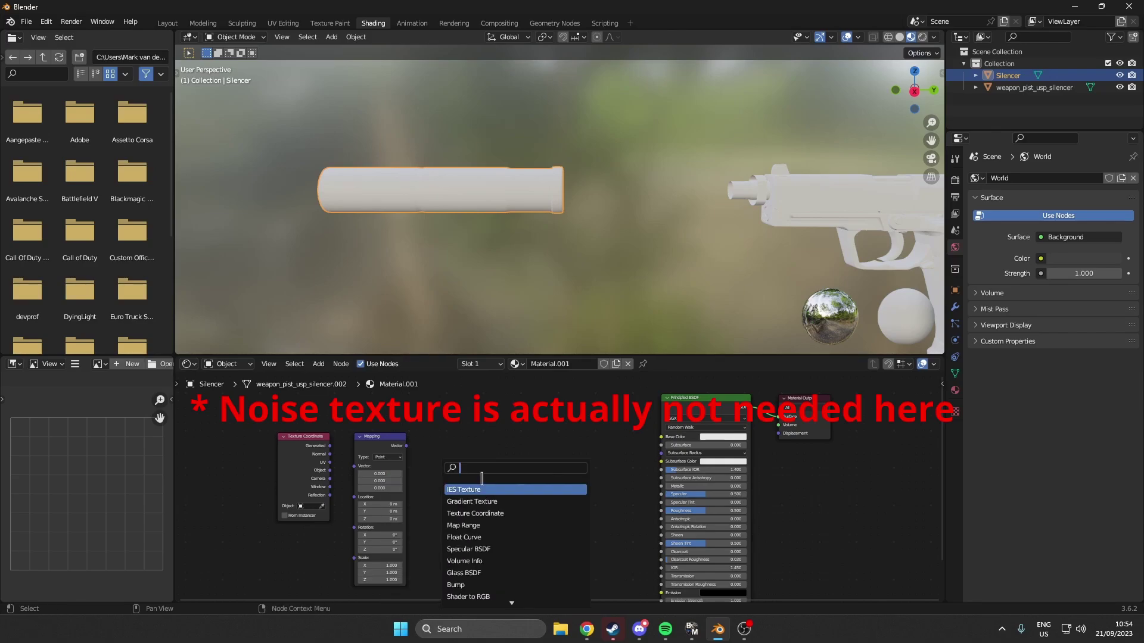
text(noise te)
click(492, 489)
click(502, 470)
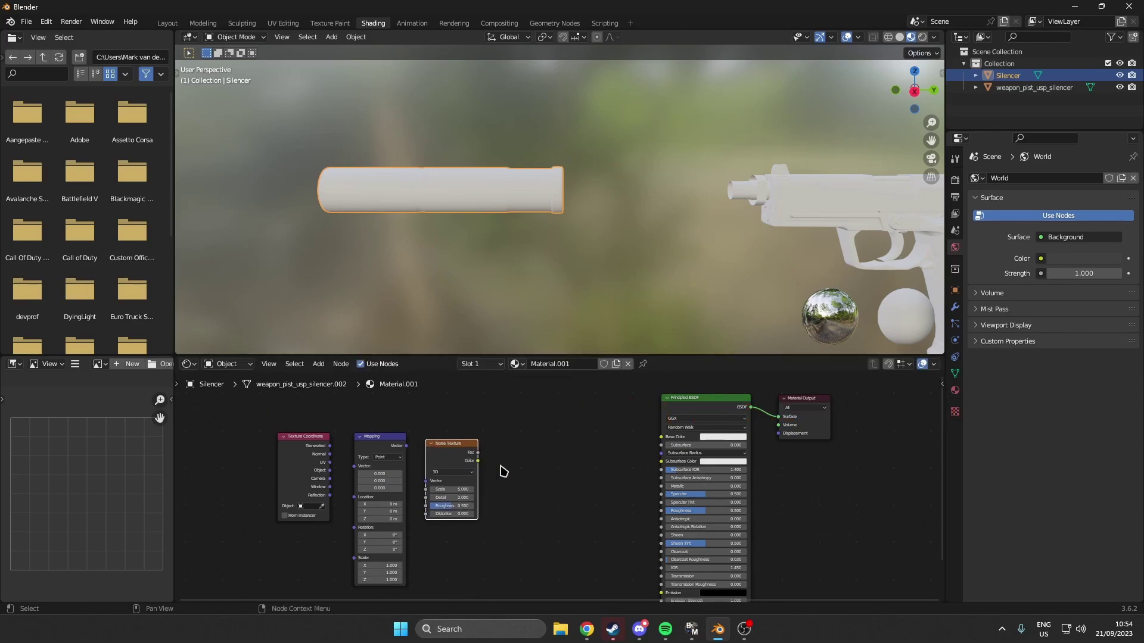
Add a Brick Texture node after Noise Texture, then a Displacement node.
key(shift+a)
mouse_move(544, 527)
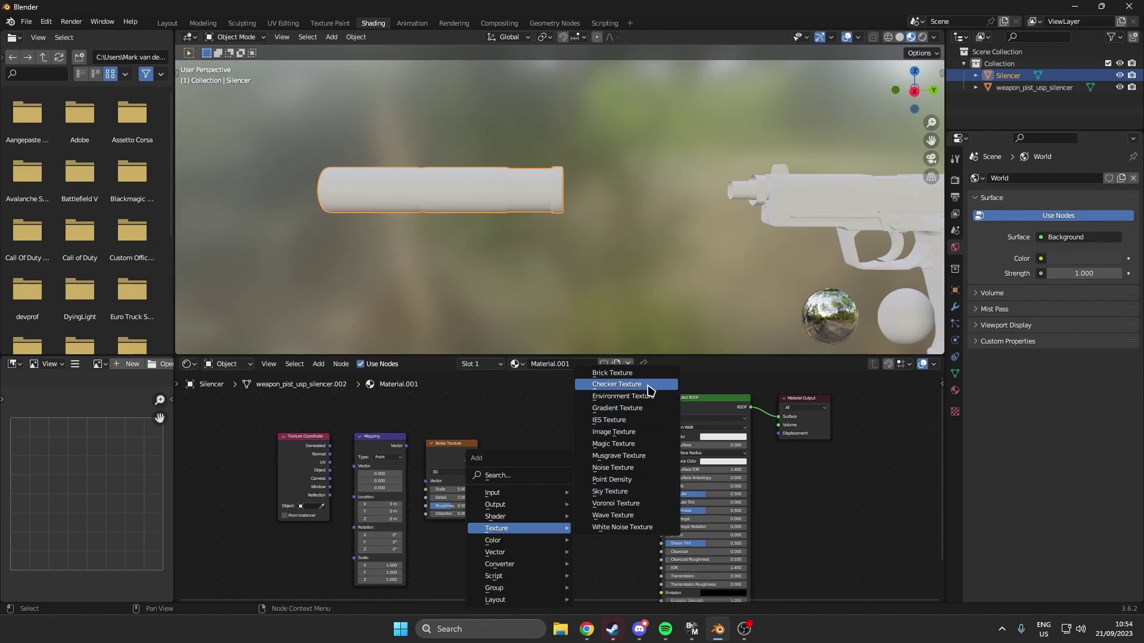
click(612, 373)
click(535, 444)
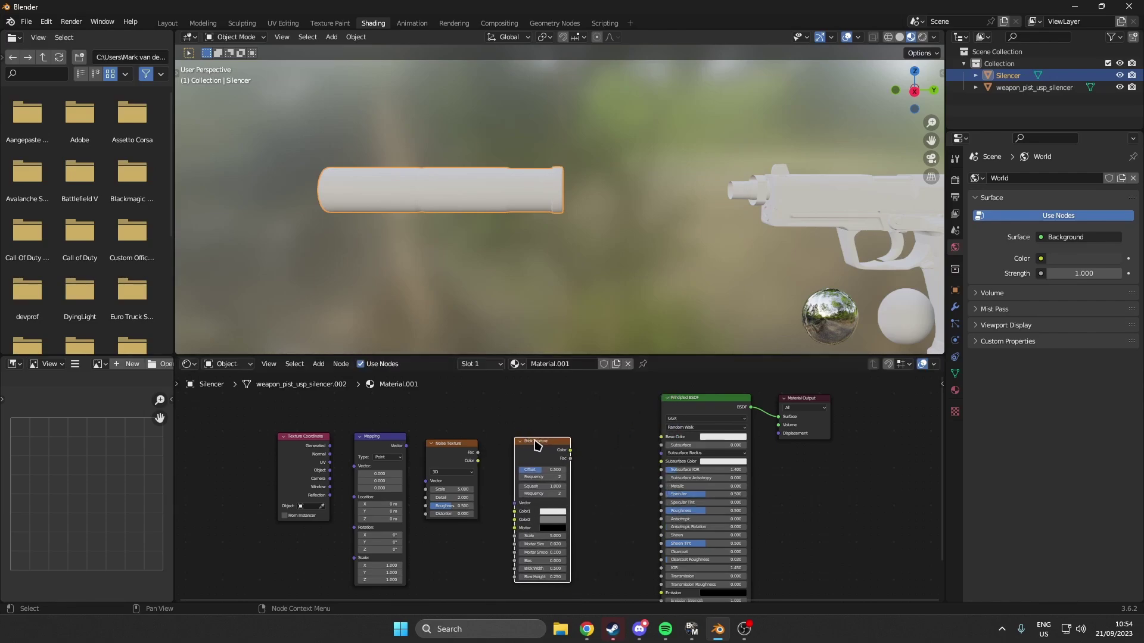
middle_drag(507, 464, 493, 457)
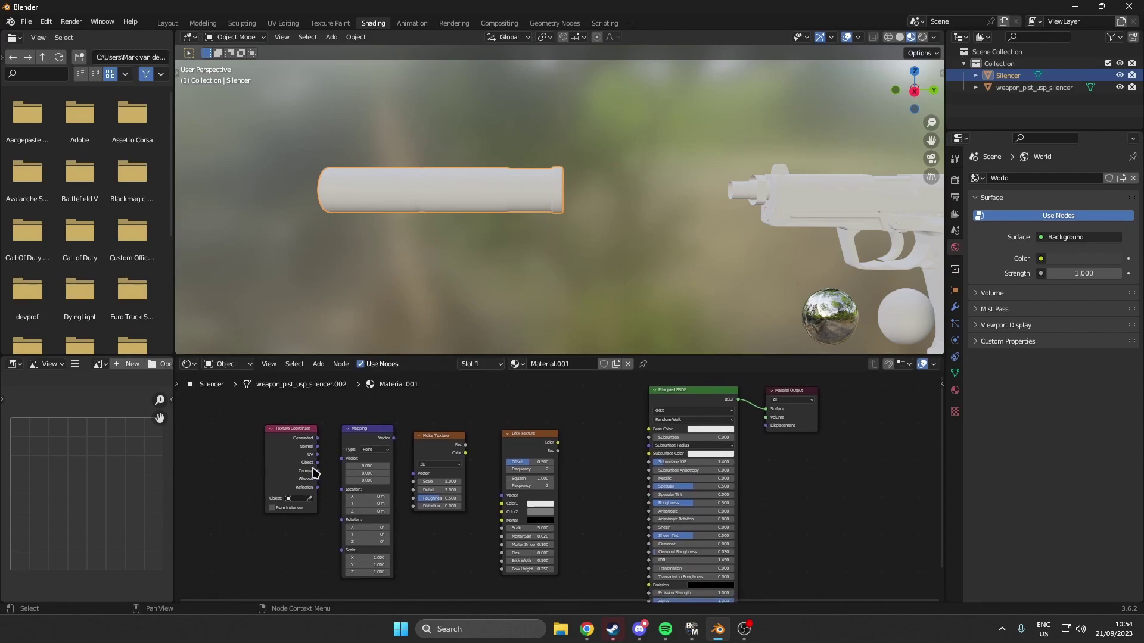
mouse_move(316, 462)
mouse_down()
mouse_move(342, 460)
mouse_move(329, 462)
mouse_up()
key(Escape)
key(shift+a)
text(d)
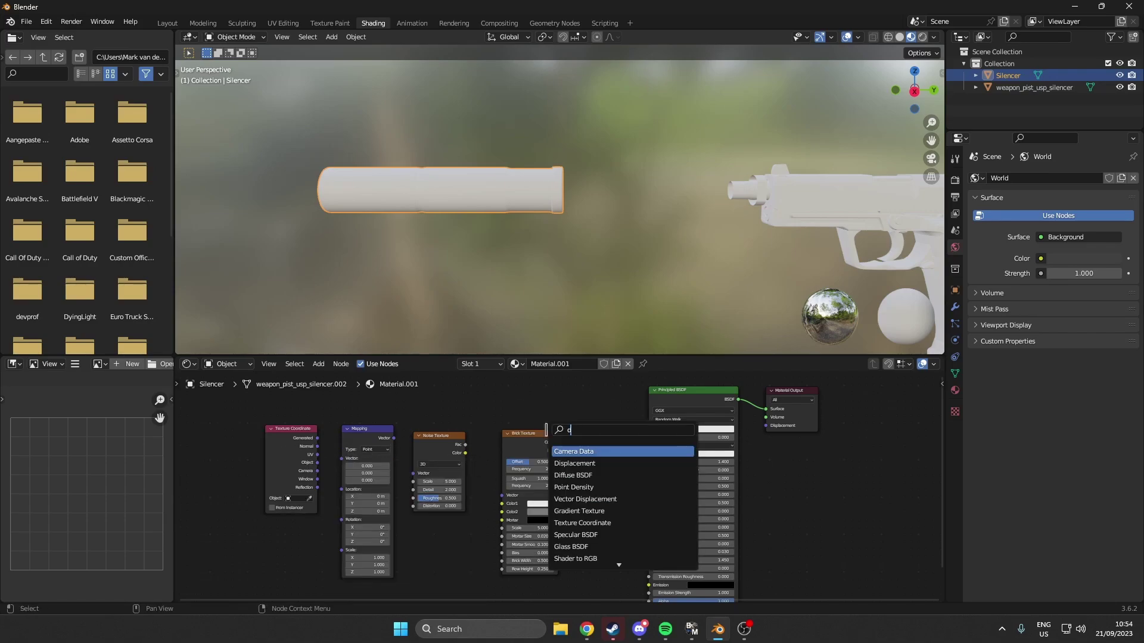
text(isplace)
key(Return)
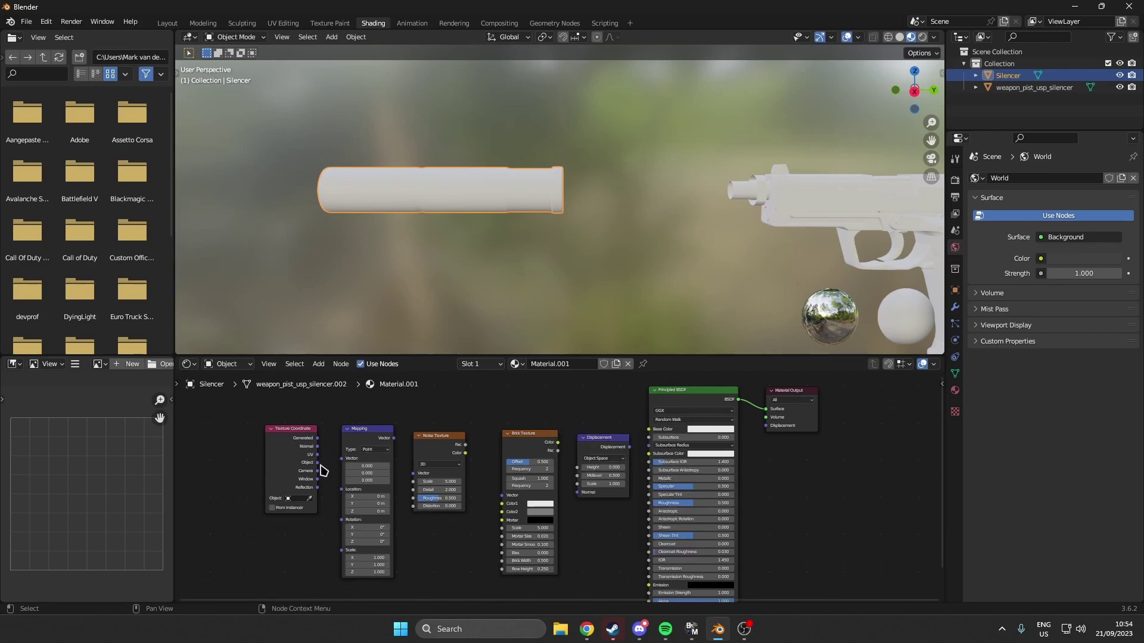
Link Texture Coordinate Object to Mapping, Noise Color to Brick Vector, and Brick Color to Displacement.
drag(318, 462, 415, 476)
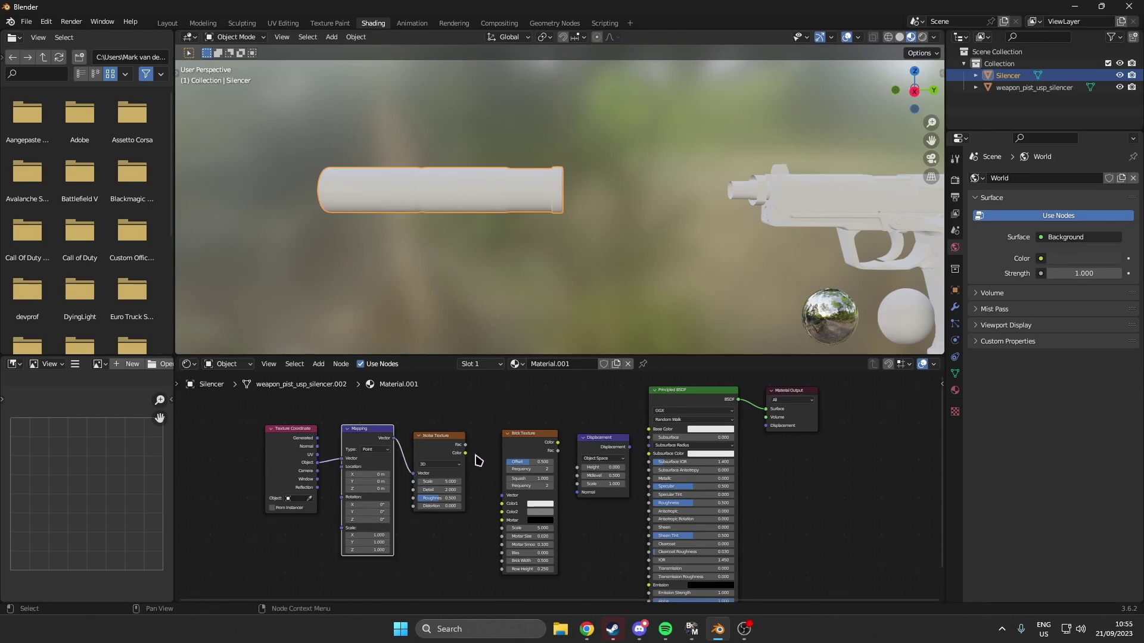
drag(465, 454, 506, 501)
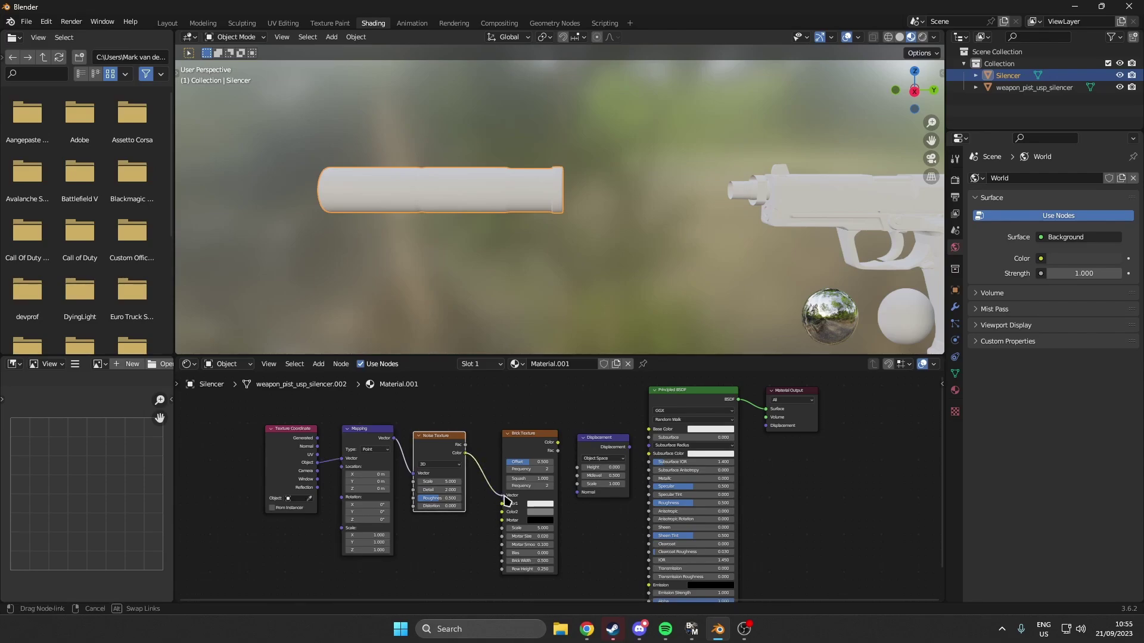
drag(506, 501, 504, 497)
drag(558, 443, 766, 426)
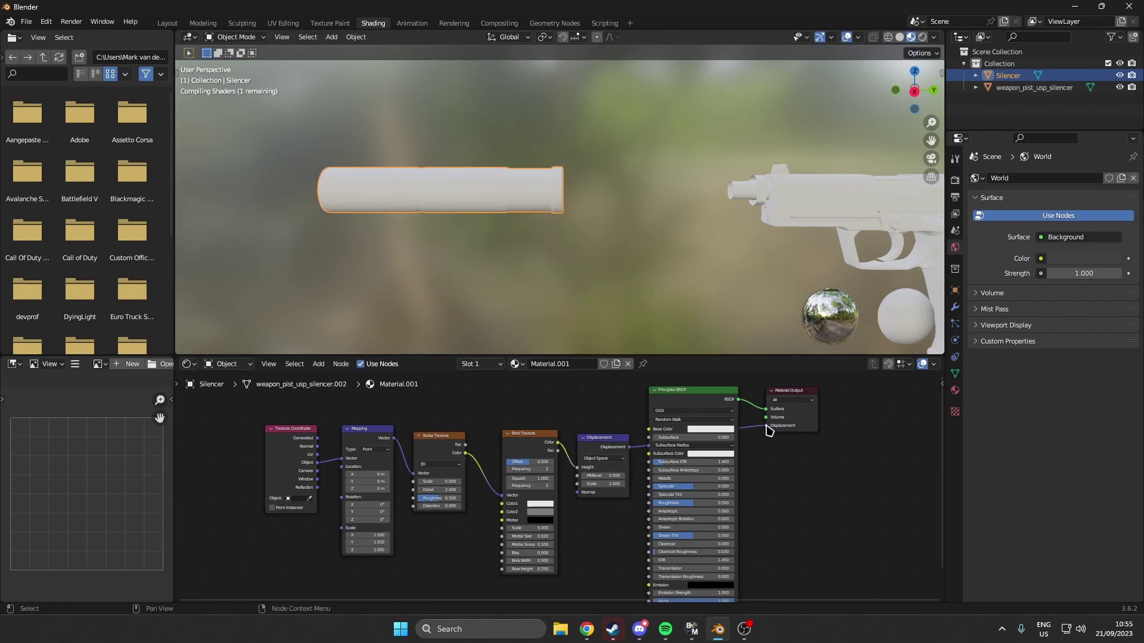
scroll(395, 196, up, 6)
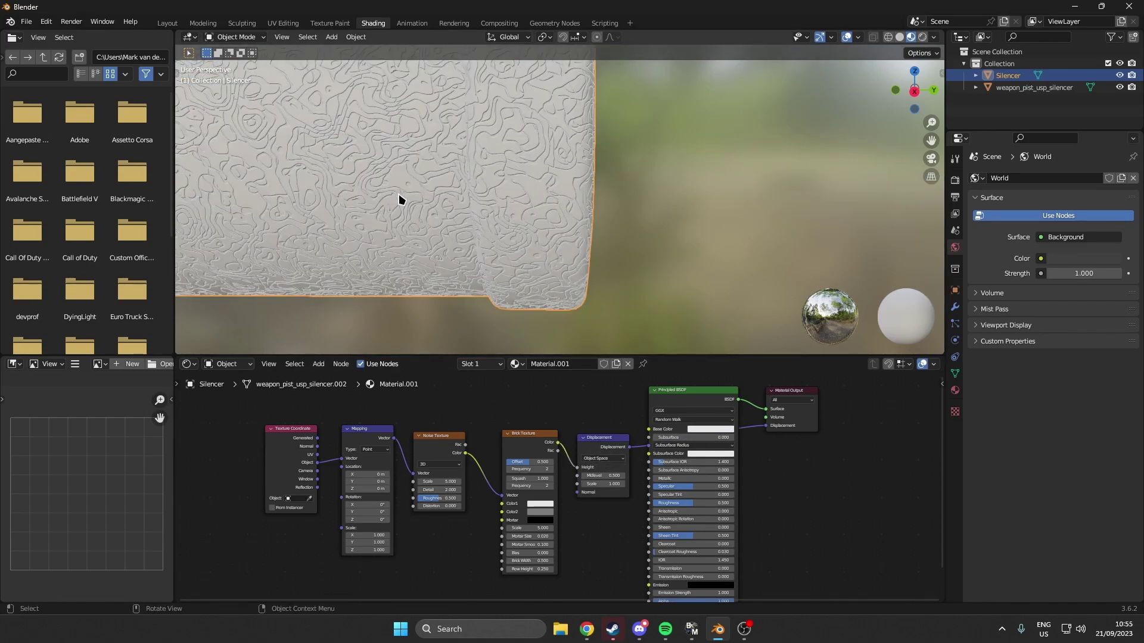
scroll(396, 199, down, 6)
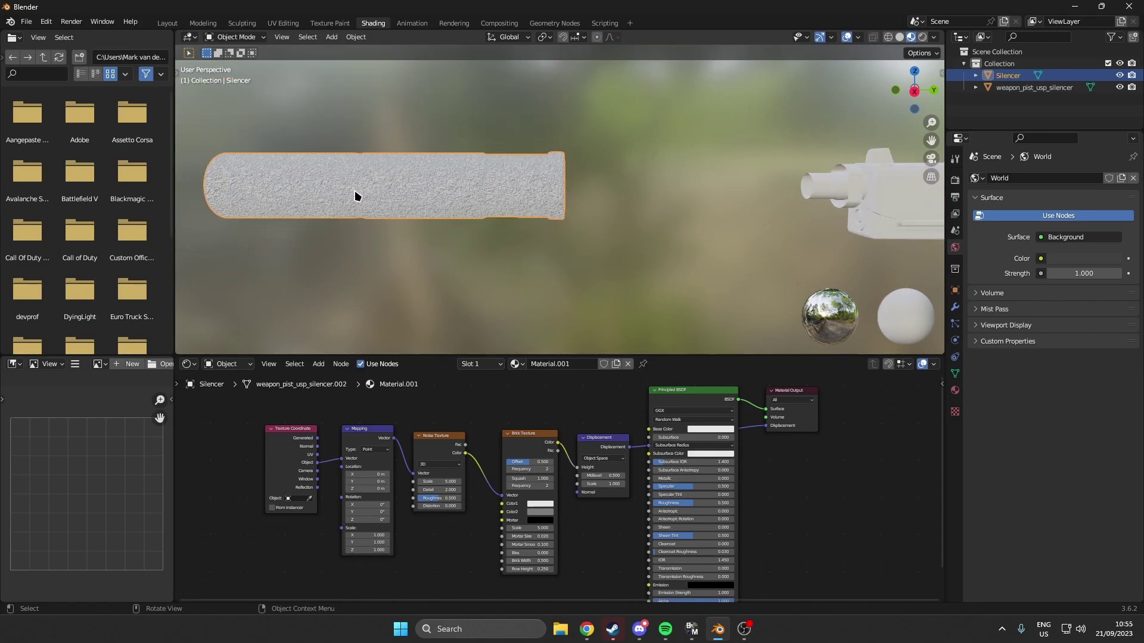
Set Base Color to purple, Metallic to 1, Noise scale to 1 and roughness to 0.183.
click(709, 429)
mouse_move(741, 357)
mouse_down()
mouse_move(700, 357)
mouse_move(703, 330)
mouse_move(731, 325)
mouse_move(734, 352)
mouse_move(751, 345)
mouse_move(714, 357)
mouse_move(730, 352)
mouse_up()
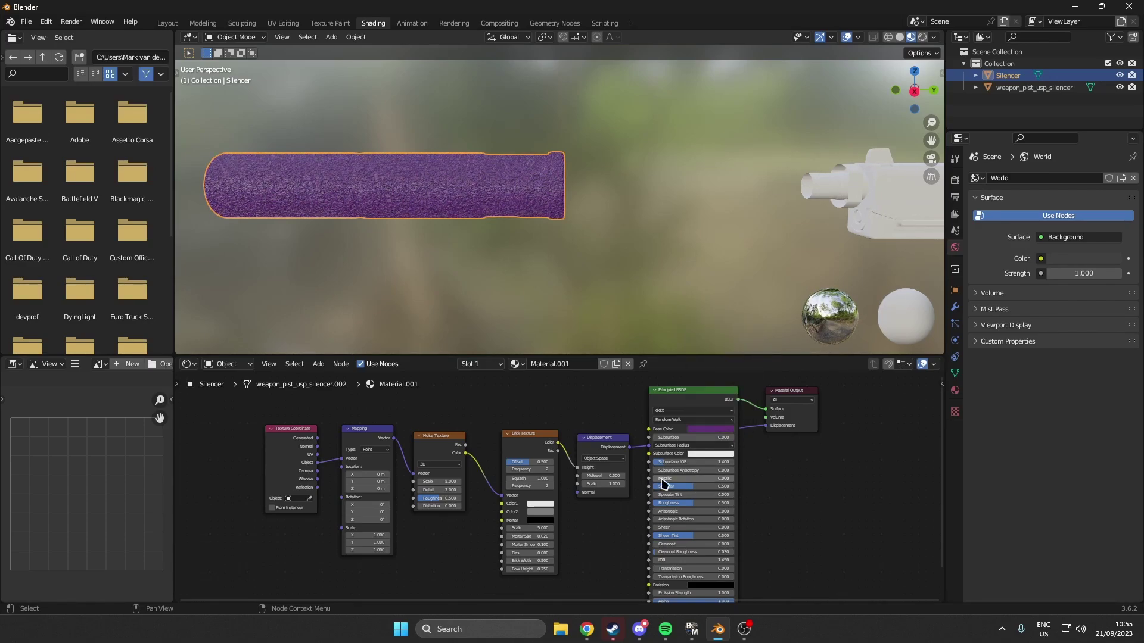
drag(667, 479, 733, 503)
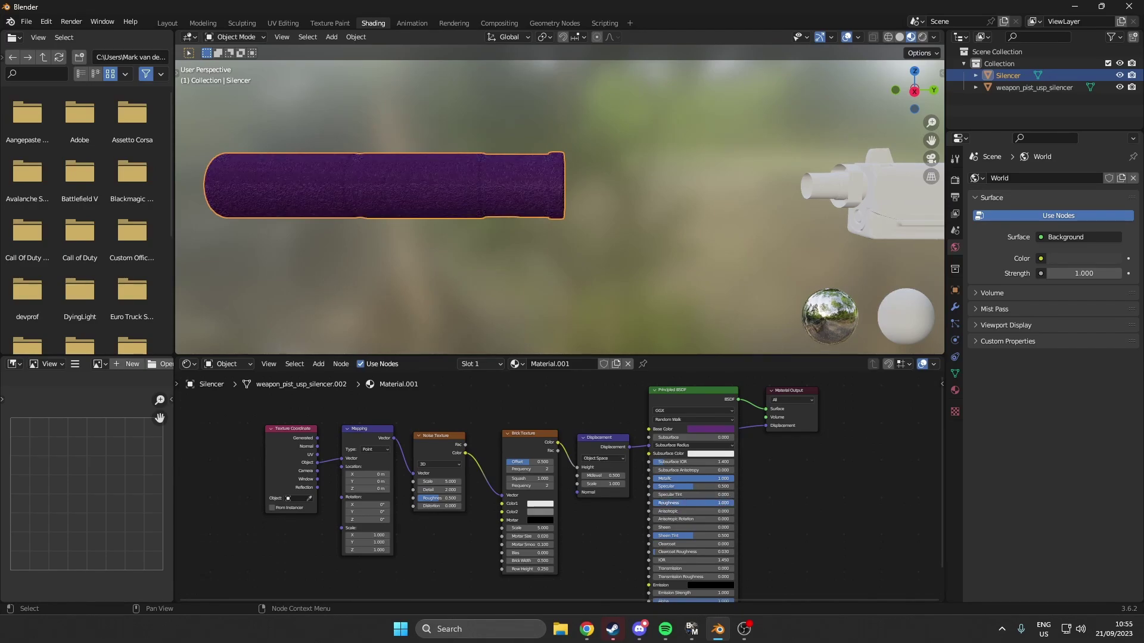
mouse_move(447, 481)
mouse_down()
mouse_move(421, 463)
mouse_move(459, 479)
mouse_move(436, 480)
mouse_up()
drag(437, 480, 453, 479)
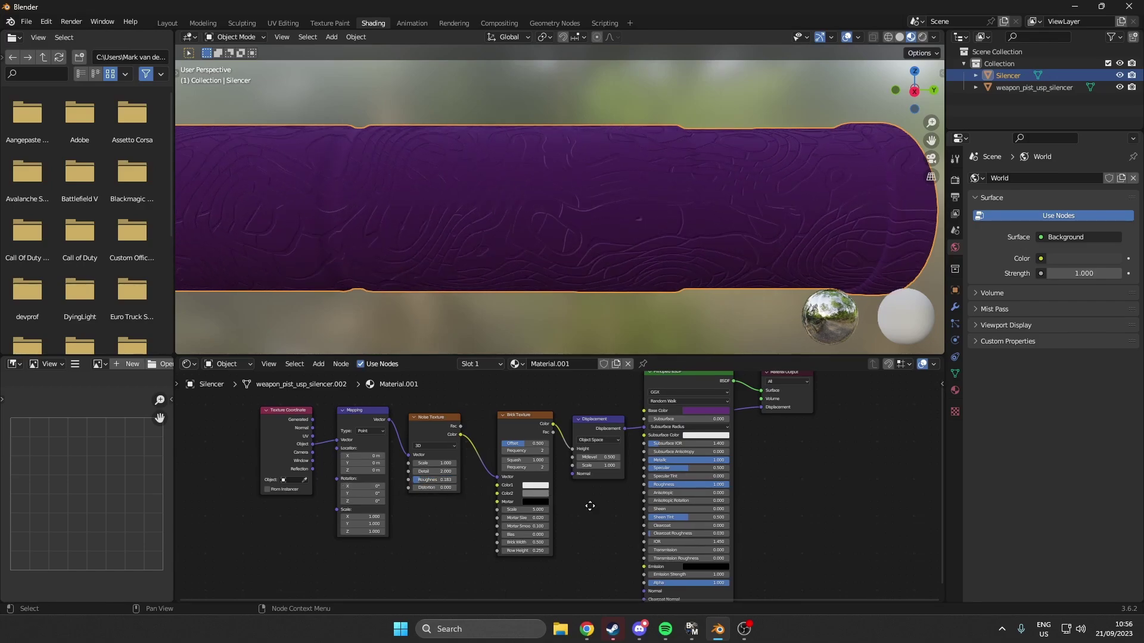
Enter 2.4 in the Displacement scale field, then orbit to view the silencer beside the pistol.
middle_drag(588, 504, 557, 500)
click(519, 471)
text(2.4)
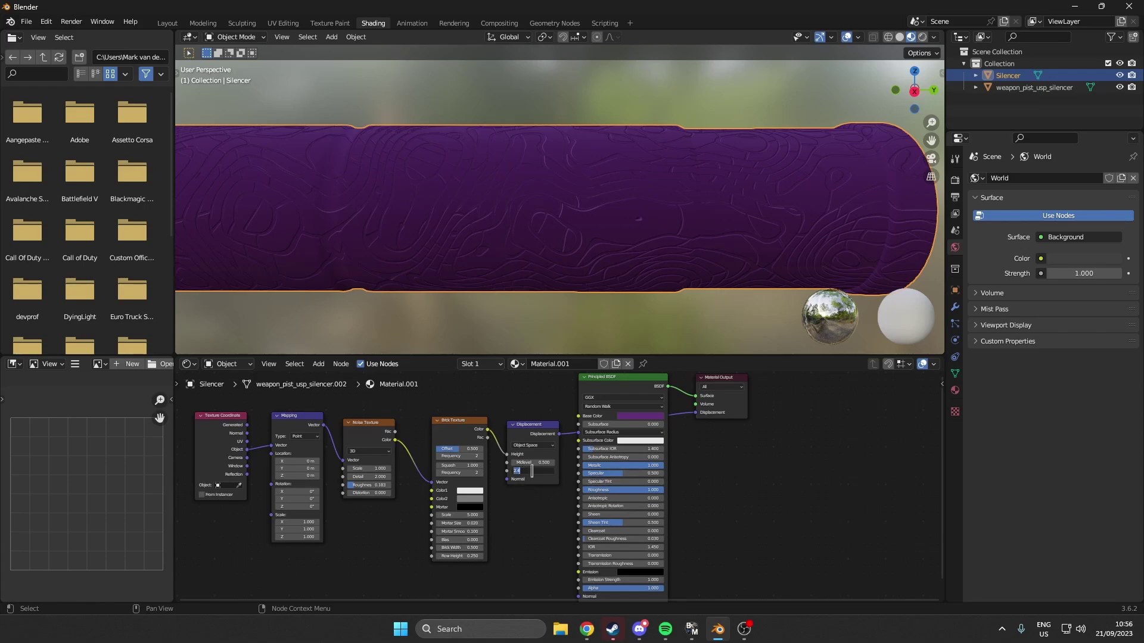
key(Return)
scroll(457, 237, down, 3)
scroll(458, 237, down, 1)
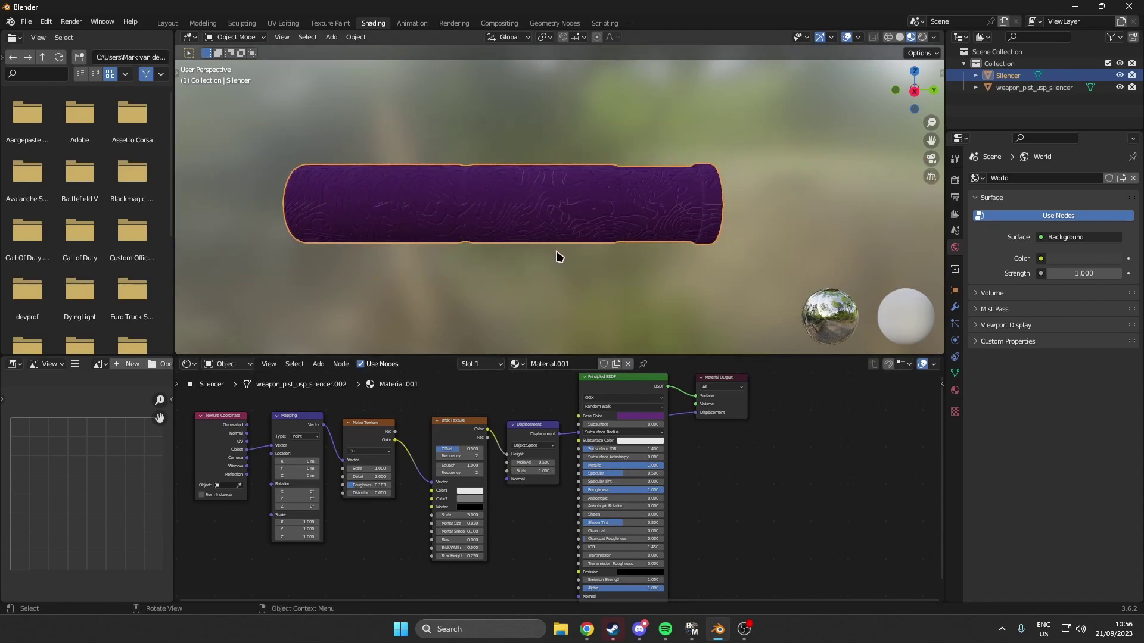
scroll(607, 265, down, 1)
shift+middle_drag(607, 265, 500, 249)
middle_drag(572, 246, 518, 245)
scroll(620, 254, down, 1)
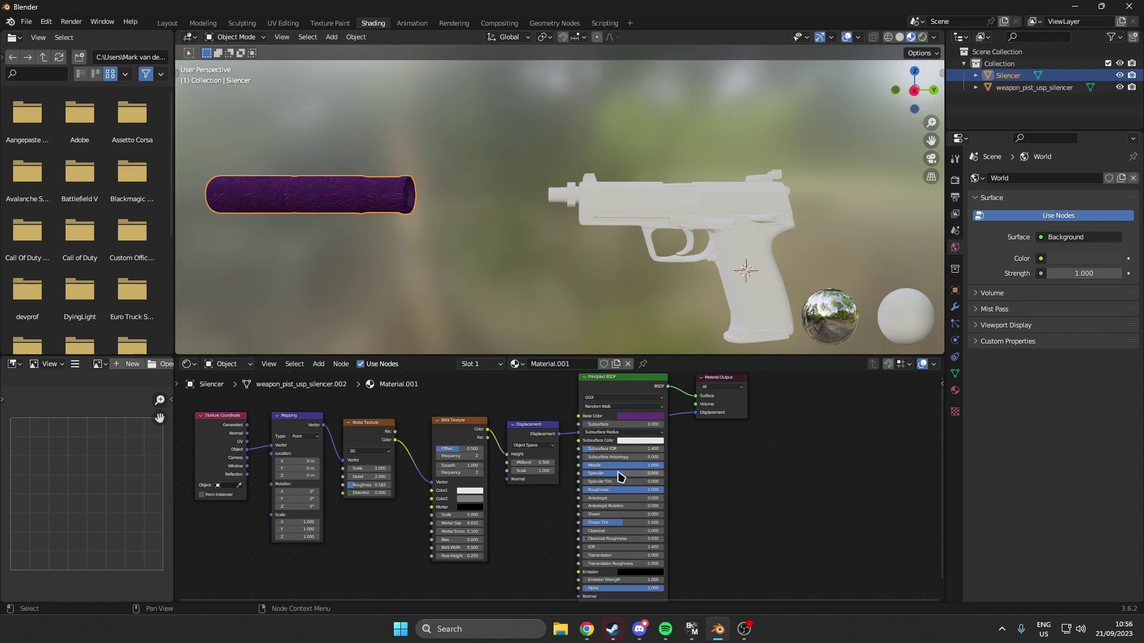
Recolour the silencer bright blue and clear its location so it sits back on the barrel.
click(639, 416)
click(641, 330)
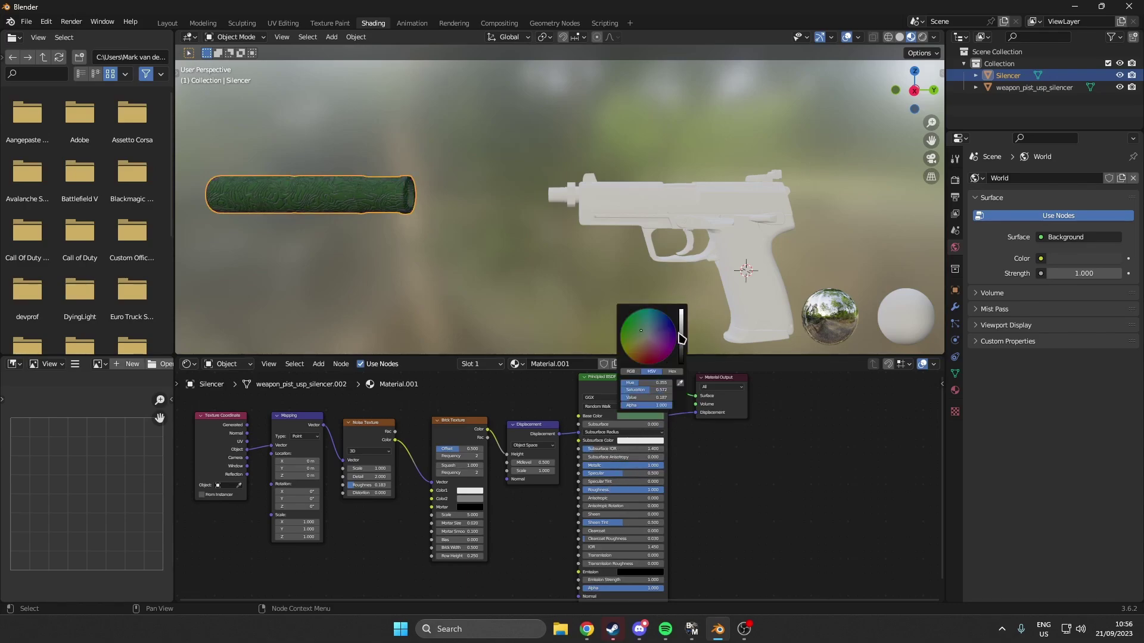
drag(681, 338, 683, 314)
click(635, 357)
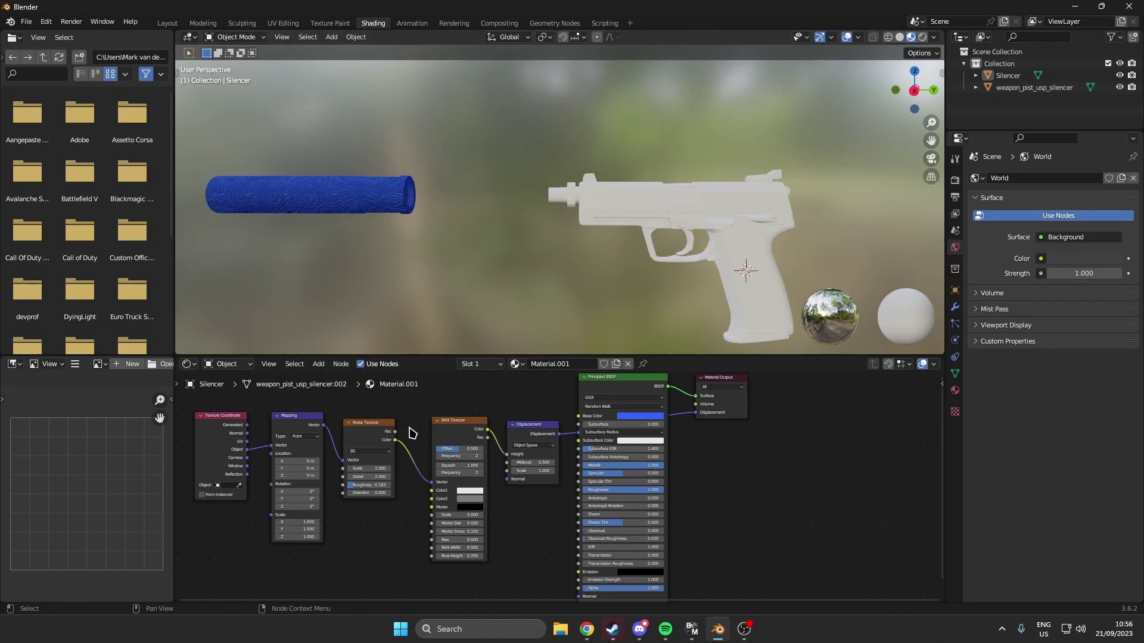
key(alt+g)
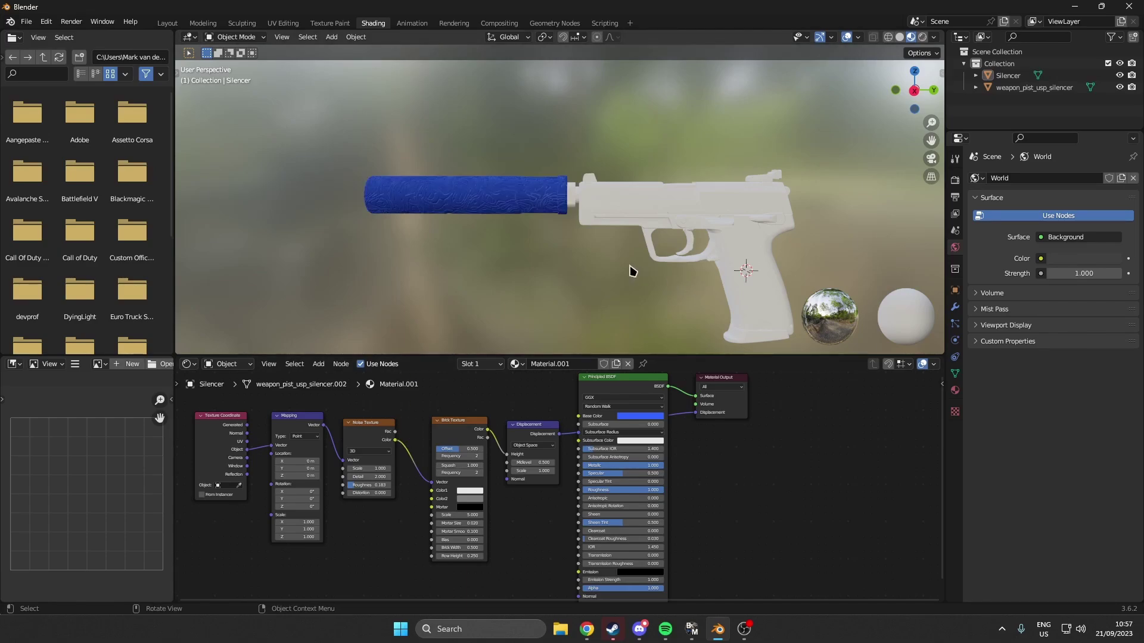
Switch the render engine from Eevee to Cycles with GPU Compute as the device.
click(954, 180)
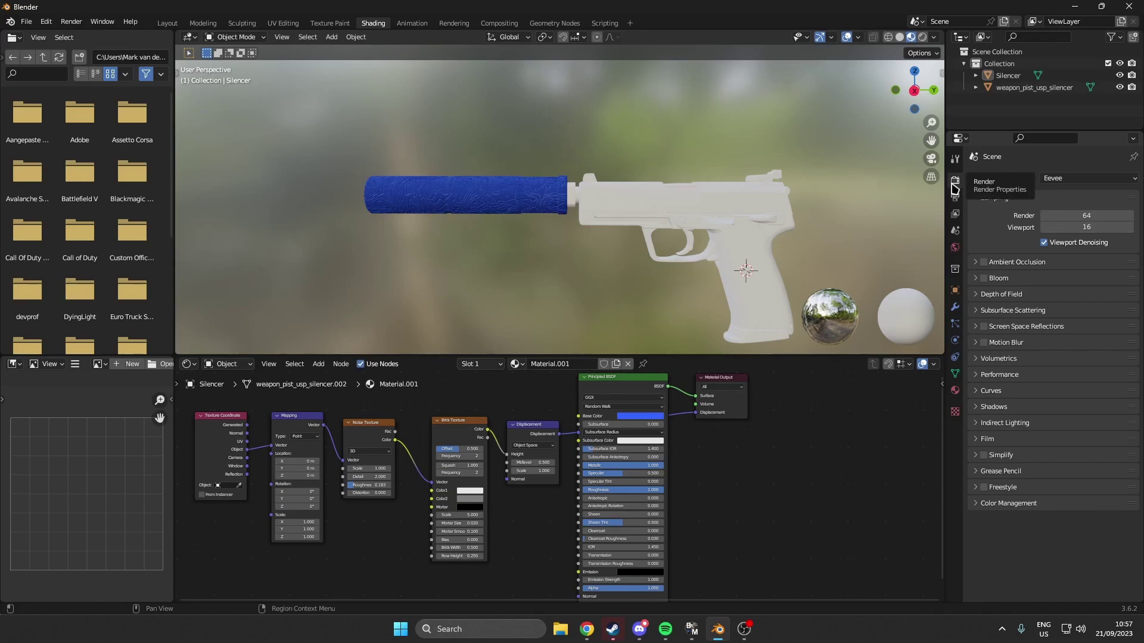
click(1066, 183)
click(1072, 218)
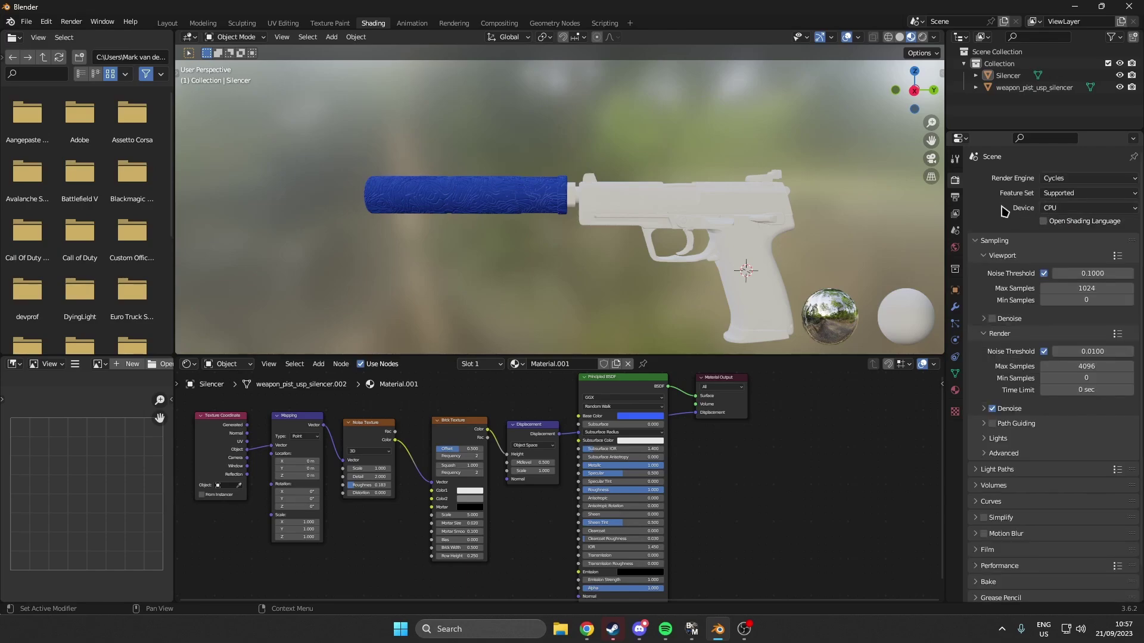
click(1064, 207)
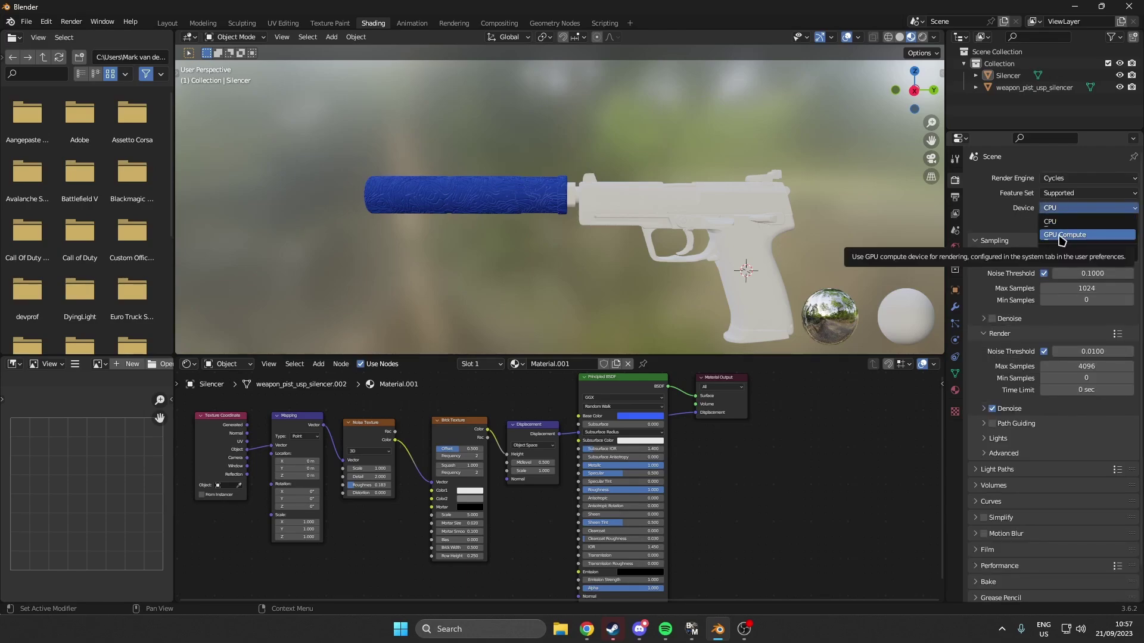
click(1064, 234)
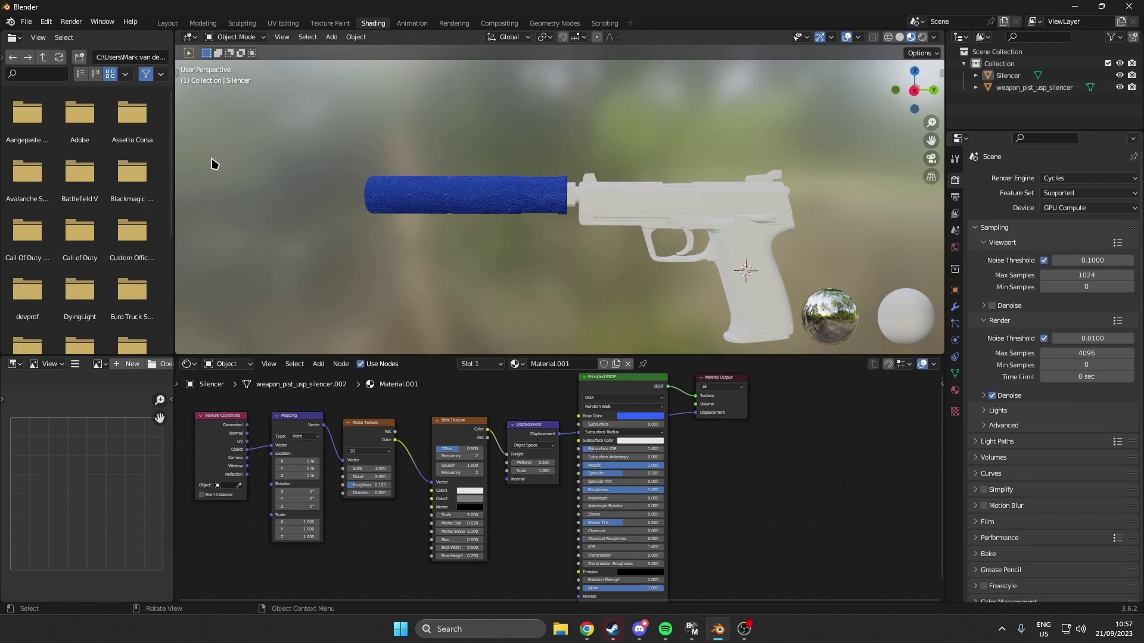
click(52, 24)
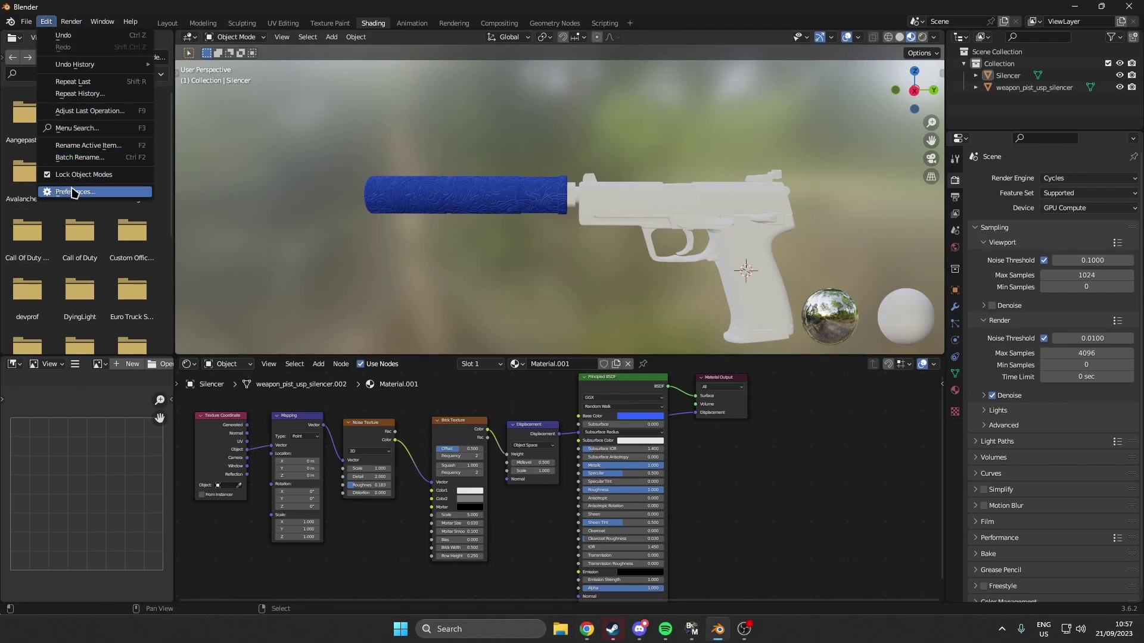
Verify CUDA with the RTX 3060 in Preferences > System, then switch to polyhaven.com in Chrome.
click(71, 193)
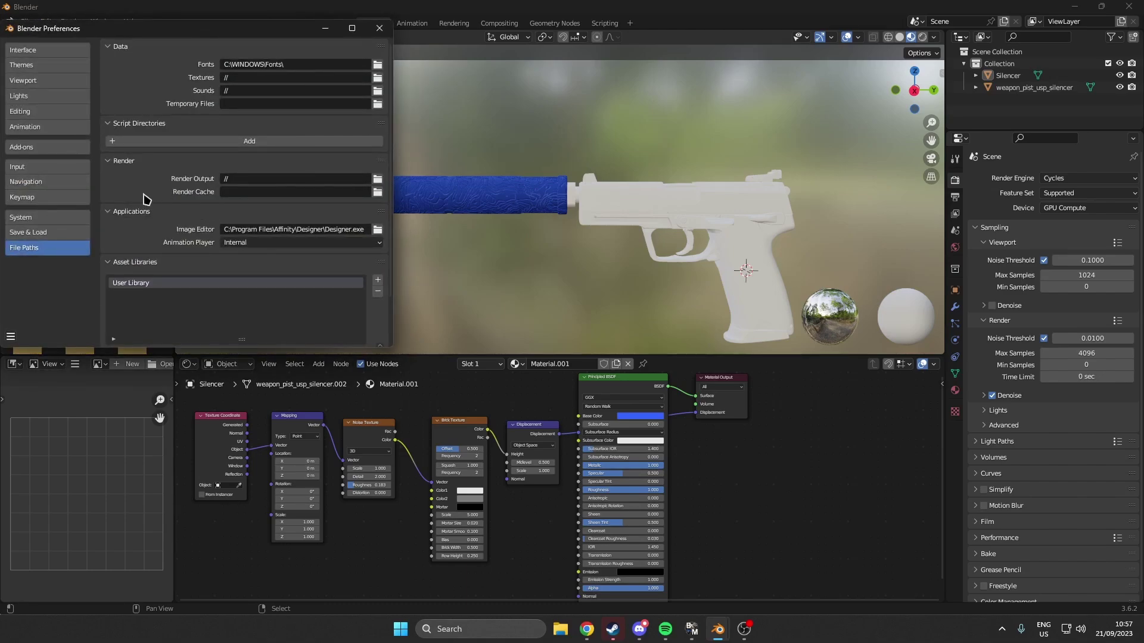
click(48, 217)
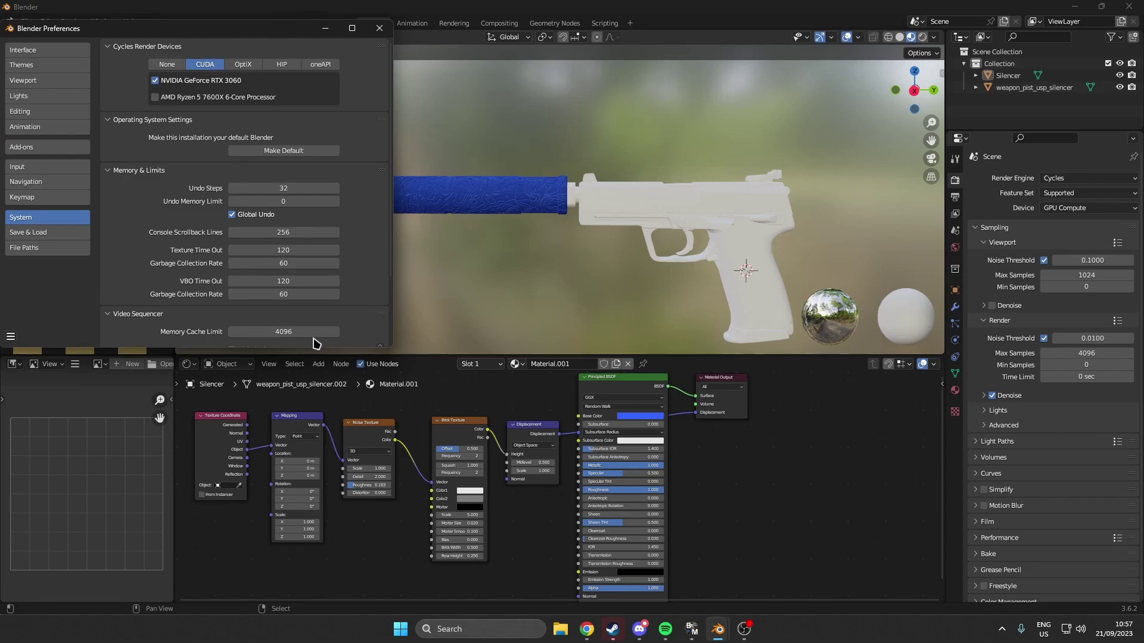
click(379, 28)
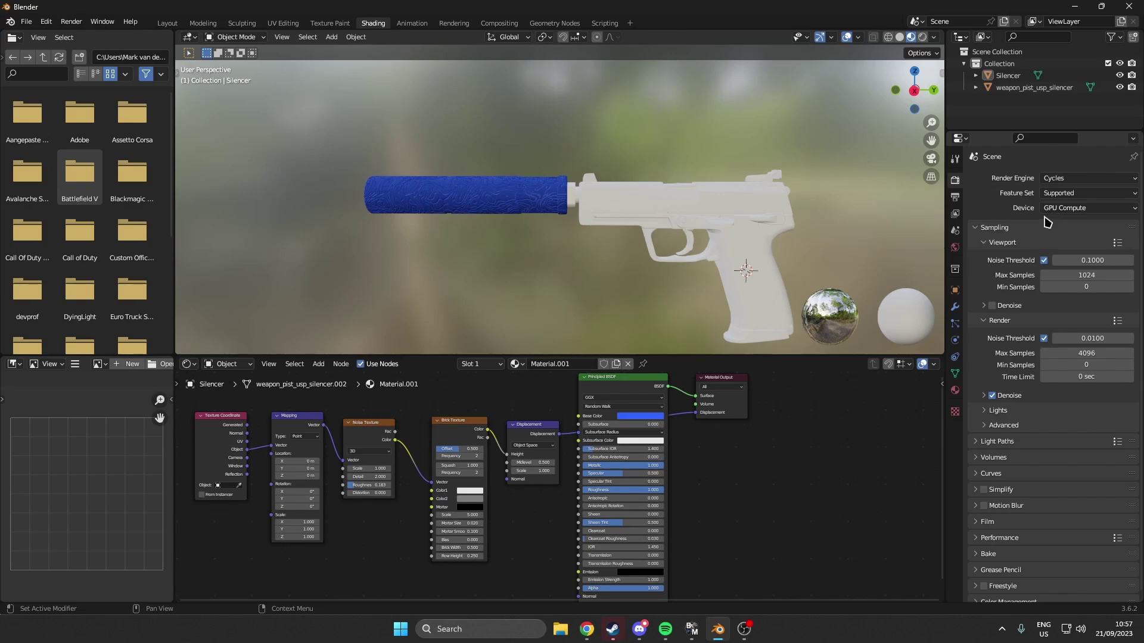
scroll(585, 296, down, 2)
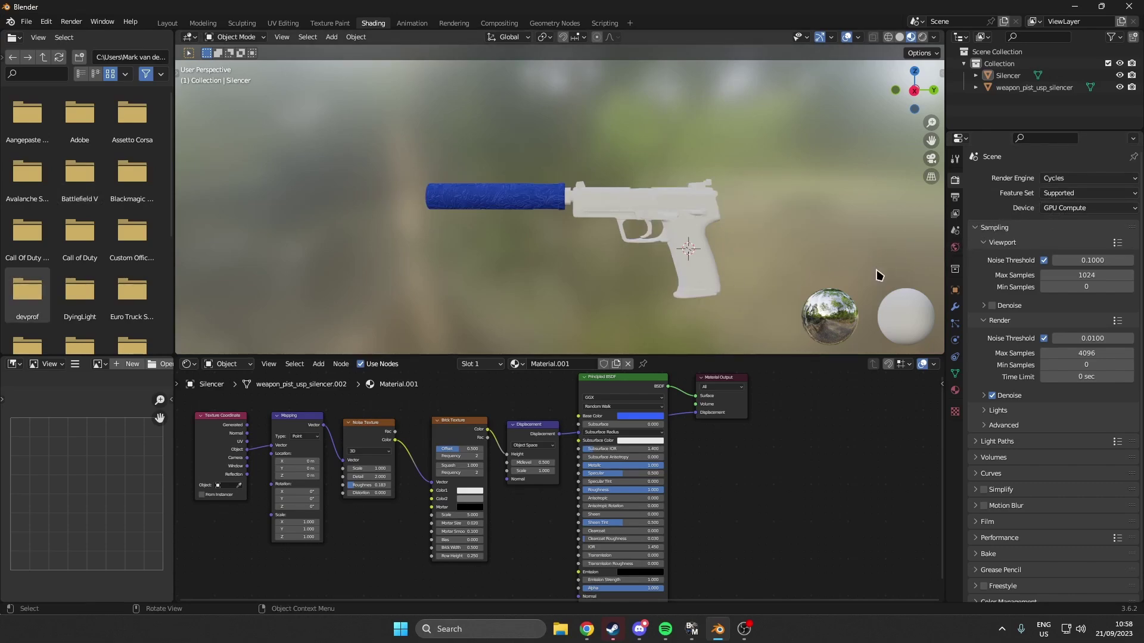
key(alt+Tab)
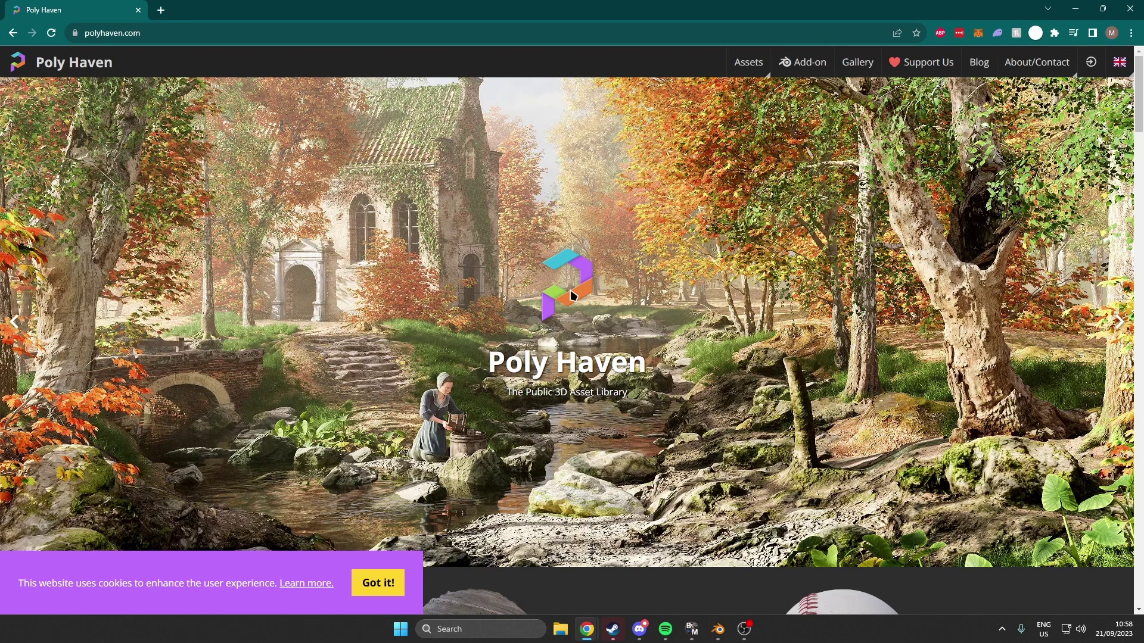
Scroll the Poly Haven homepage, open the HDRI library and scroll through the grid.
scroll(570, 295, down, 4)
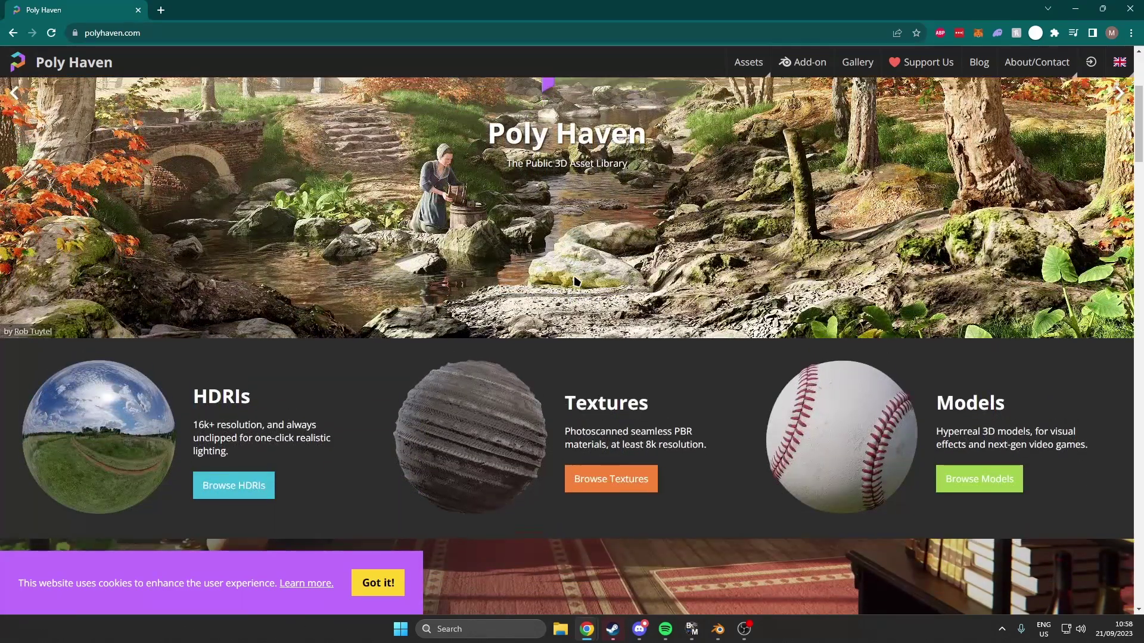
scroll(576, 281, down, 2)
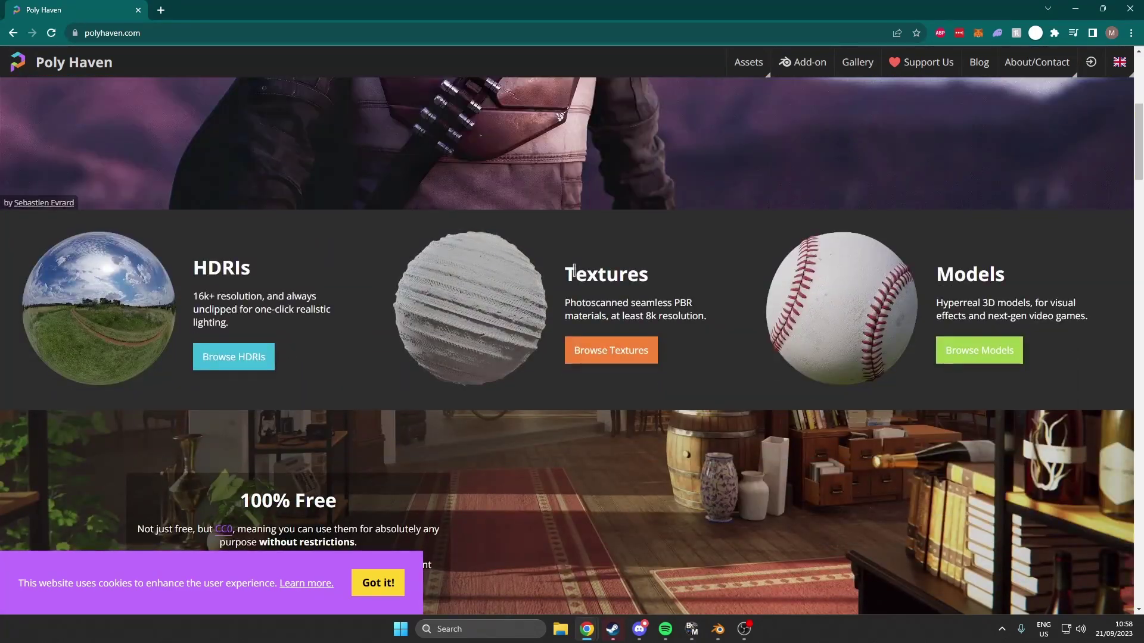
scroll(574, 273, up, 6)
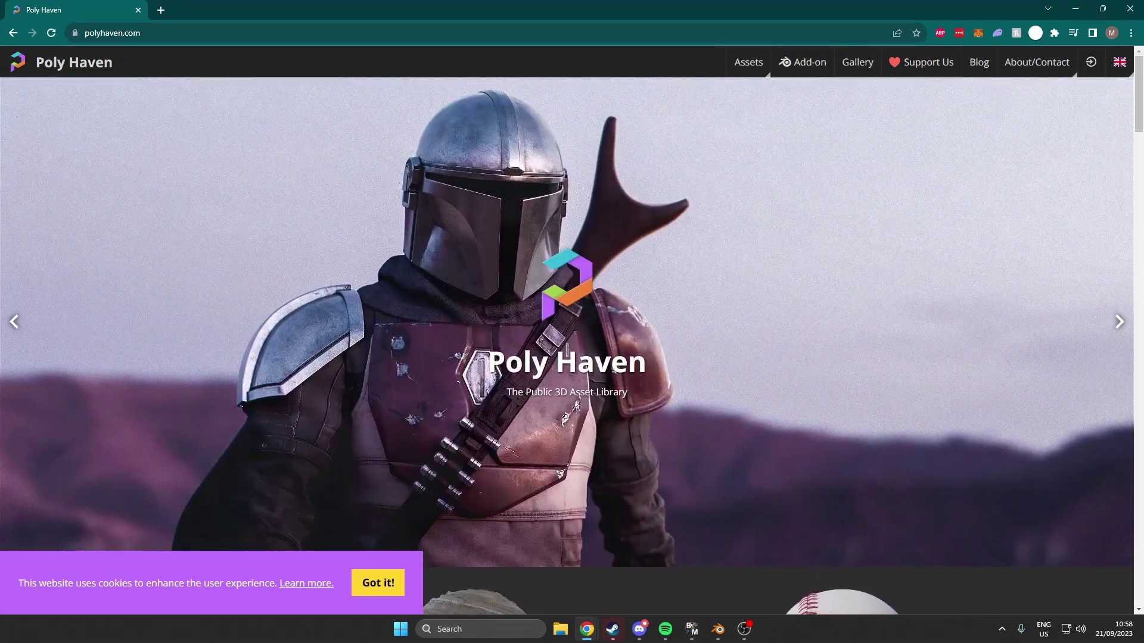
scroll(390, 360, down, 5)
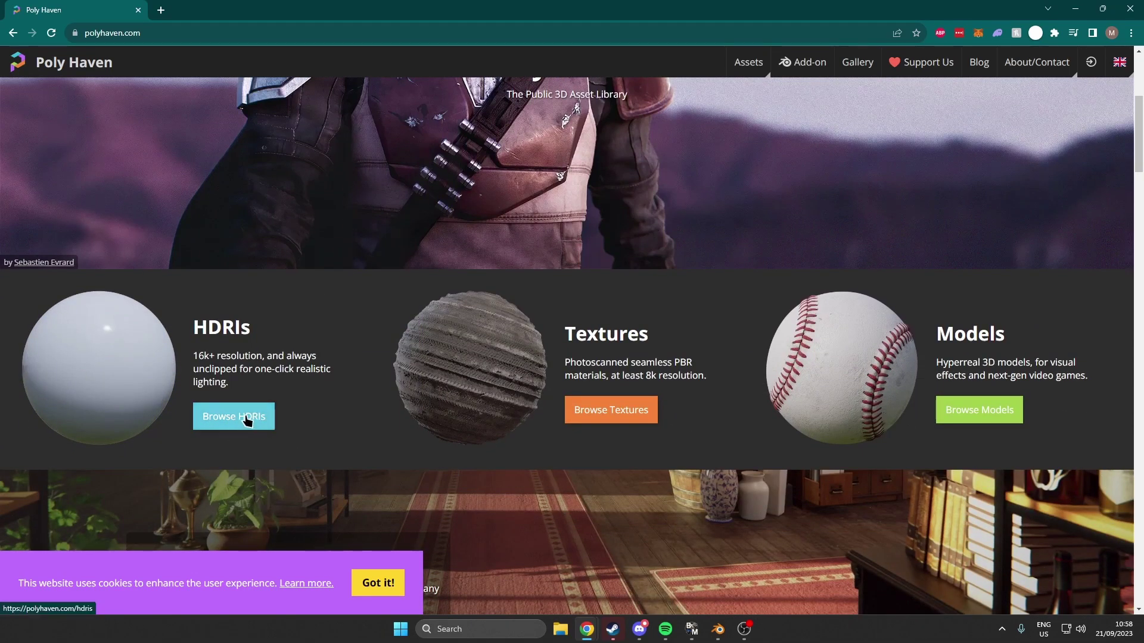
click(248, 415)
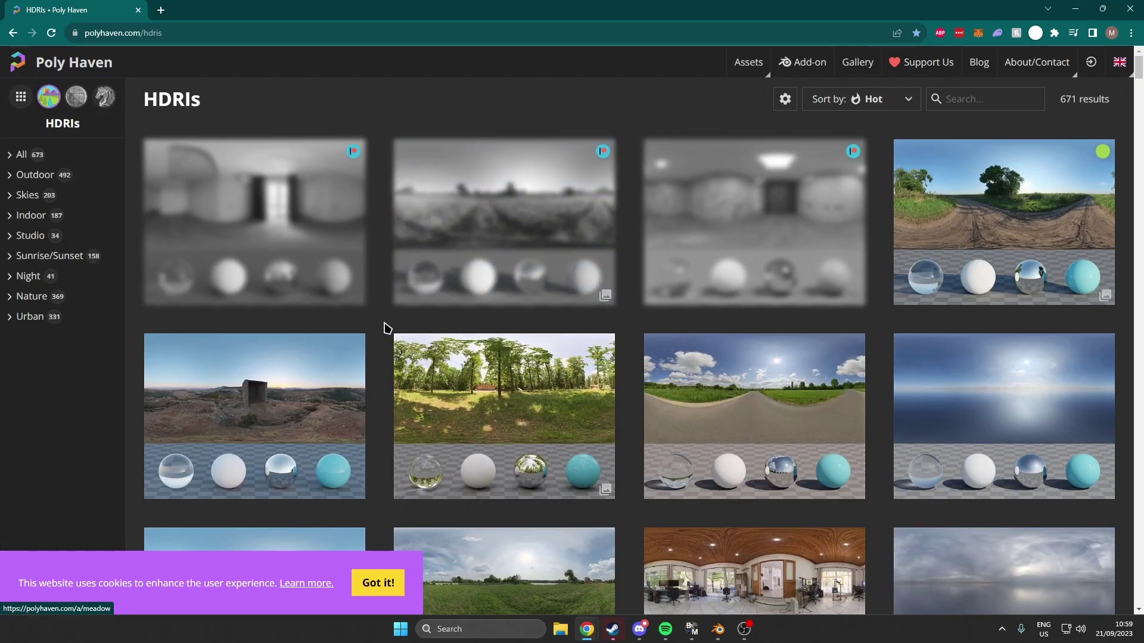
scroll(521, 368, down, 3)
scroll(521, 368, down, 2)
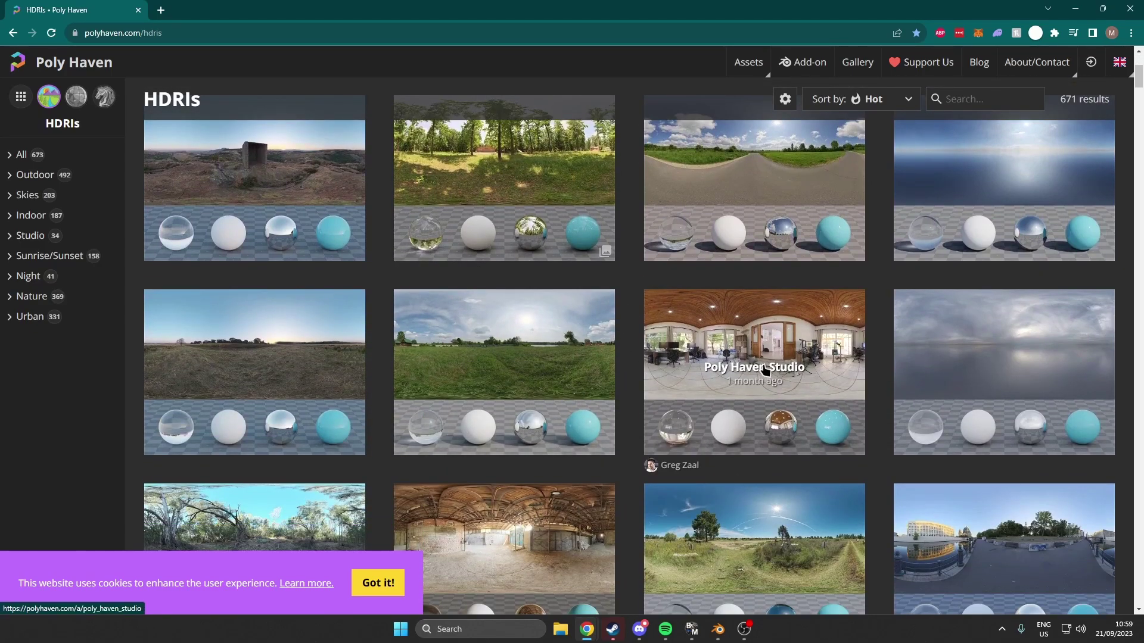
scroll(756, 357, down, 4)
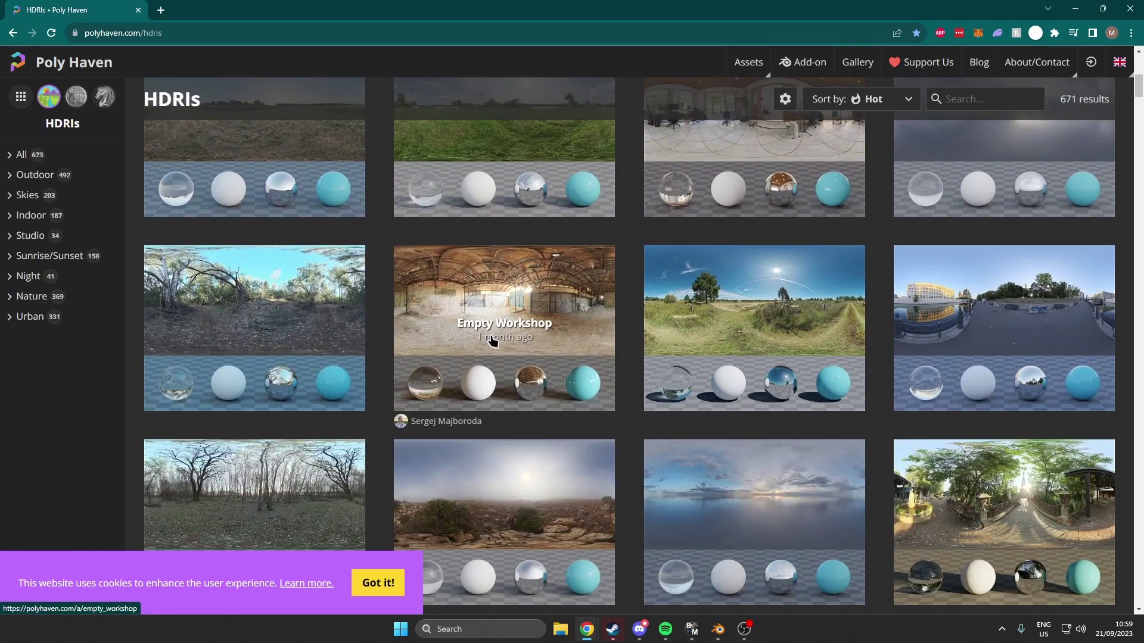
scroll(731, 322, up, 3)
Preview the Poly Haven Studio HDRI, browse further down the grid, then return to Blender.
click(731, 320)
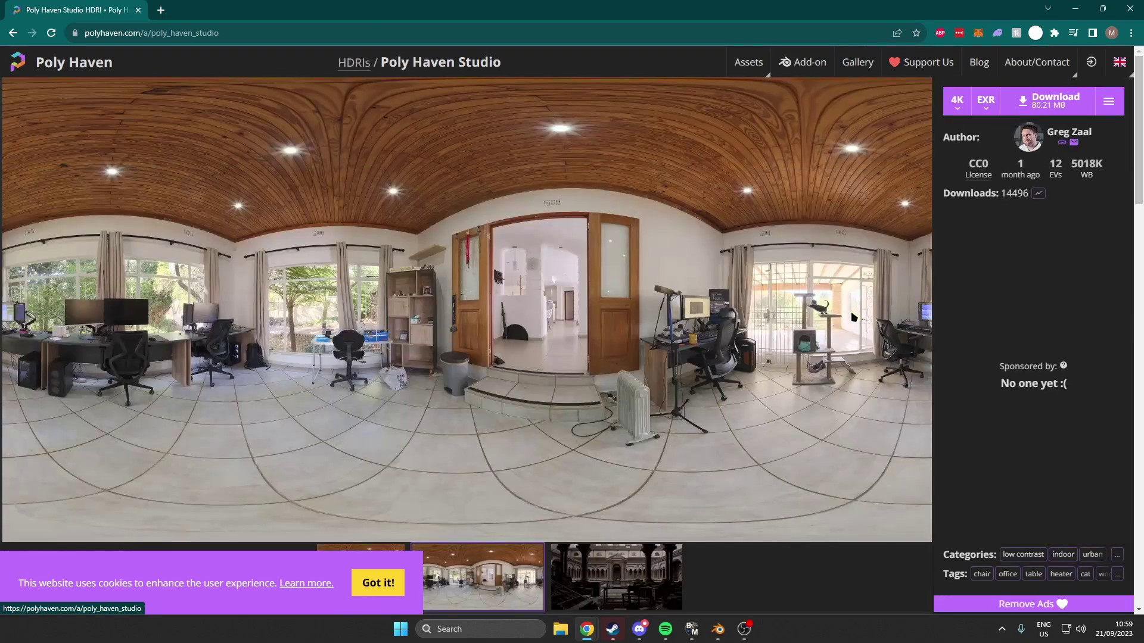
key(alt+Left)
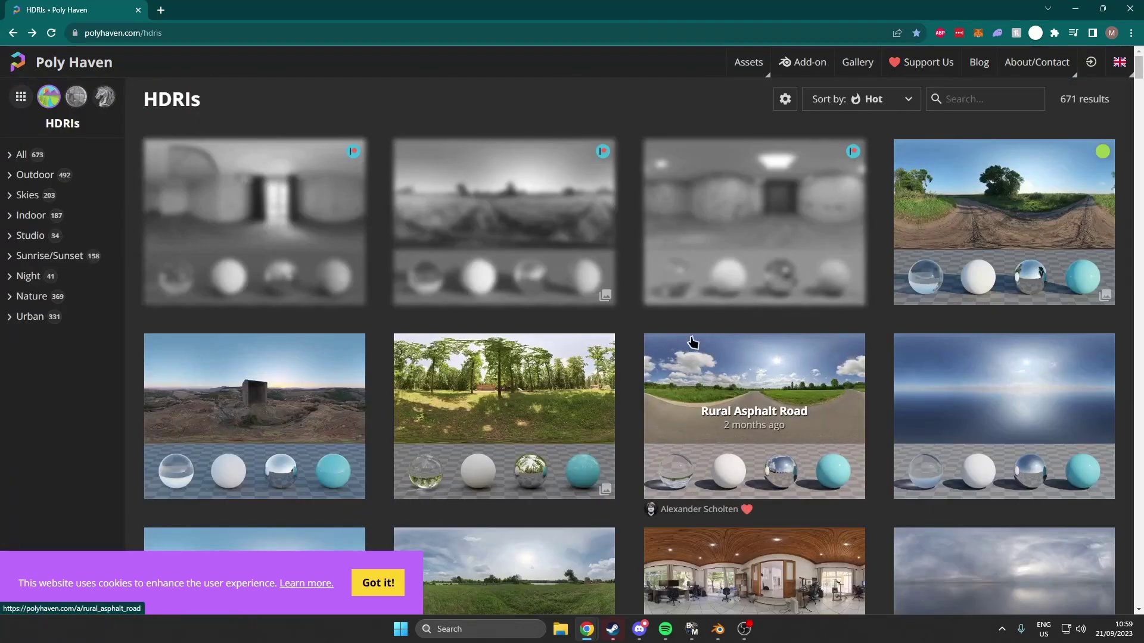
scroll(850, 377, down, 10)
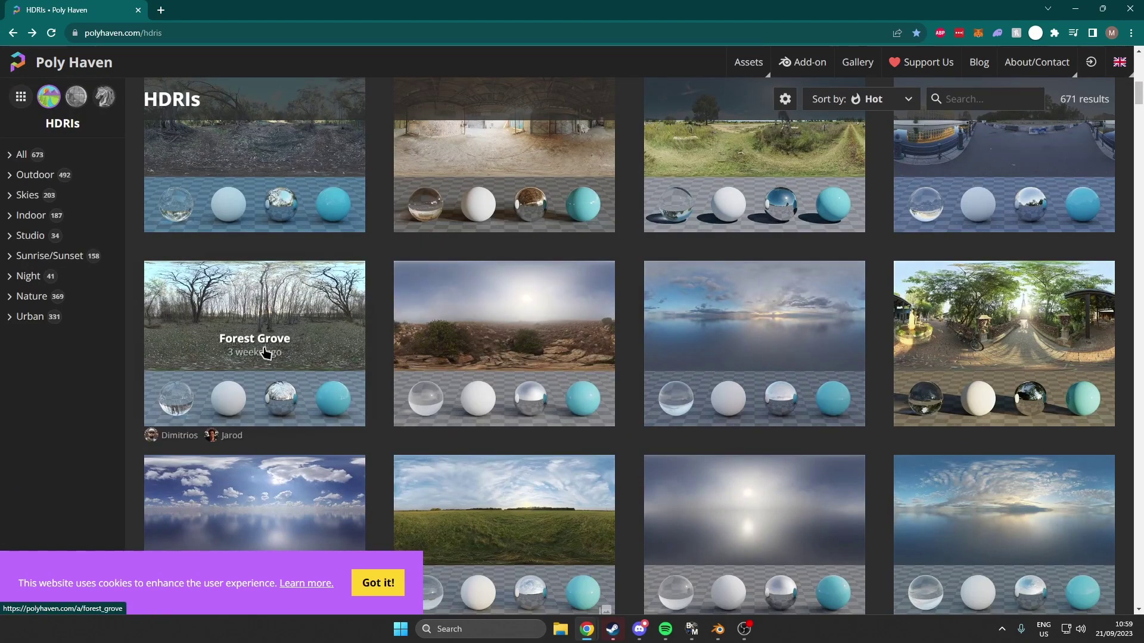
scroll(262, 344, down, 3)
scroll(627, 350, down, 4)
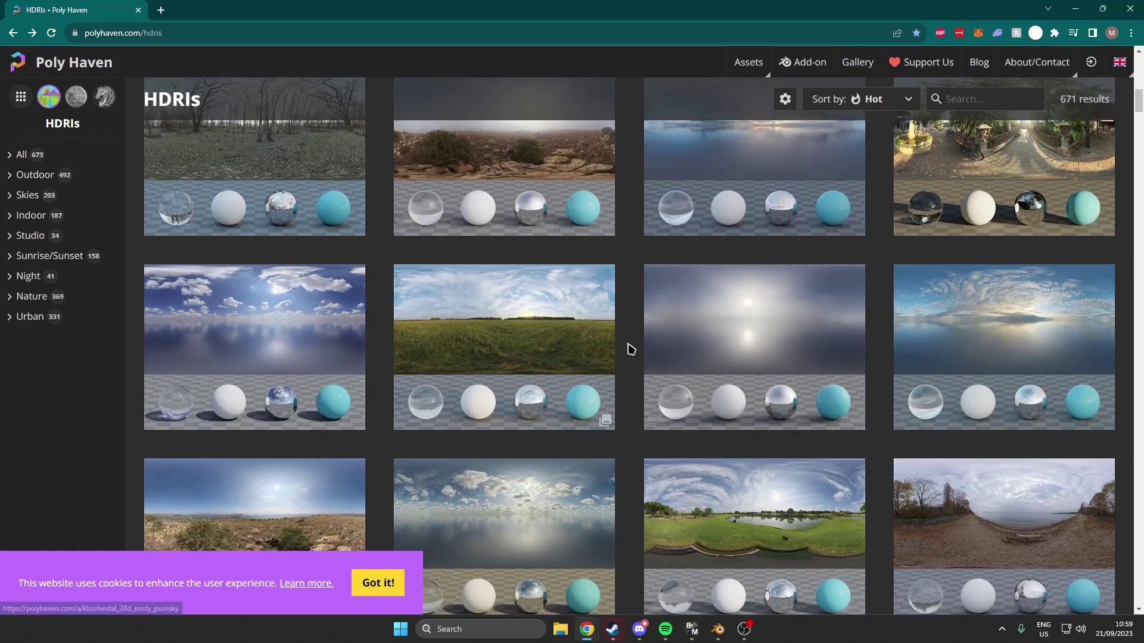
scroll(630, 348, down, 2)
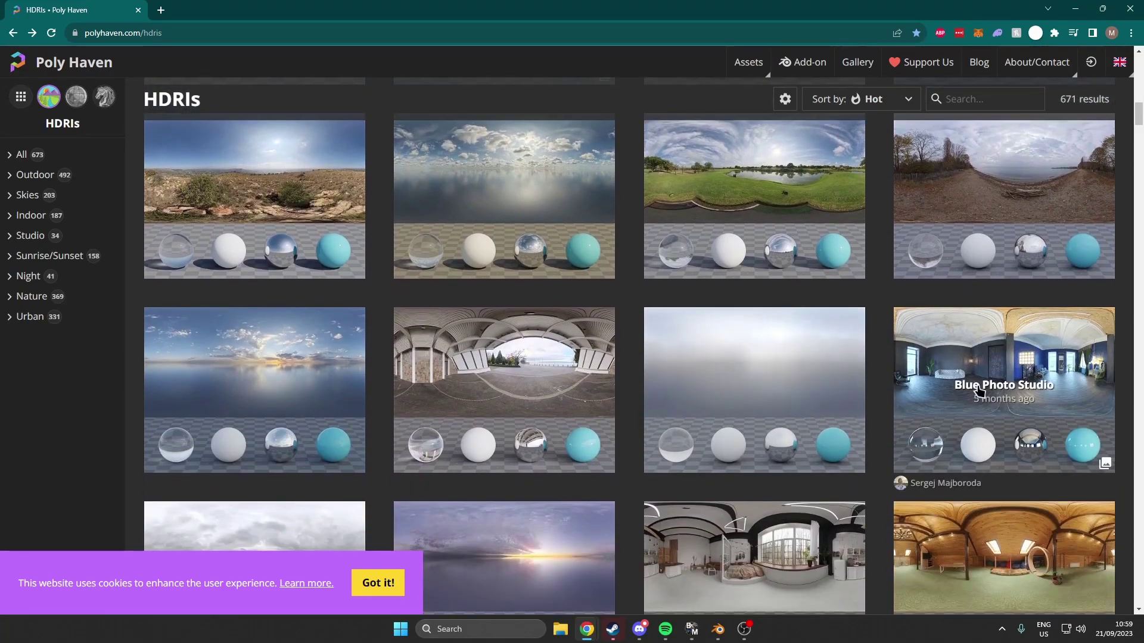
key(alt+Tab)
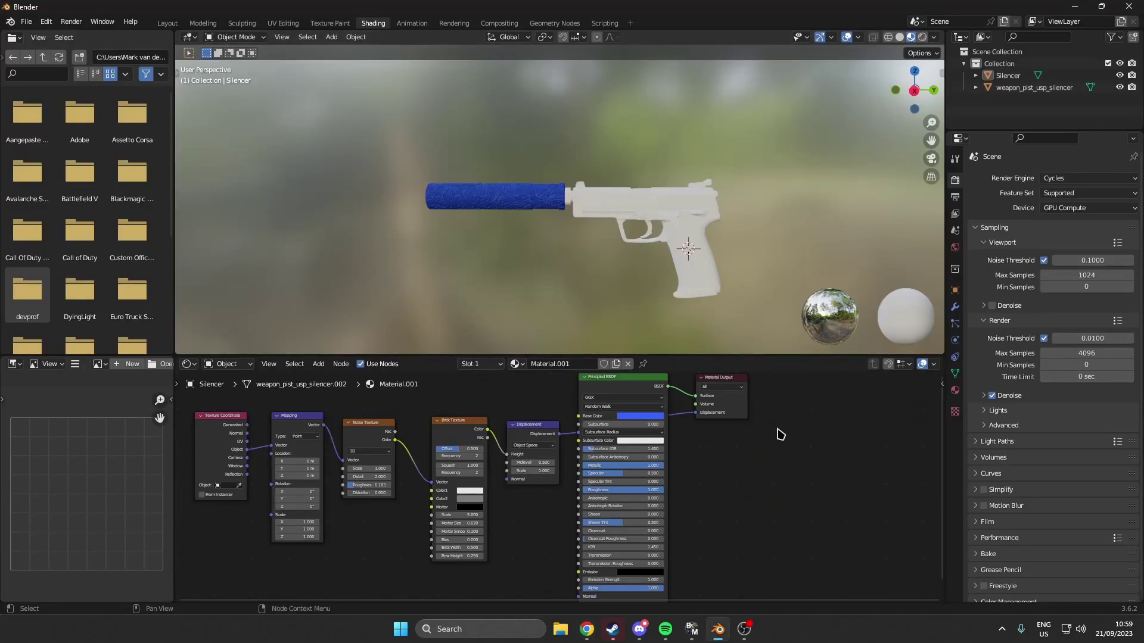
In the World shader nodes, add an Environment Texture node left of the Background node.
click(238, 364)
click(224, 394)
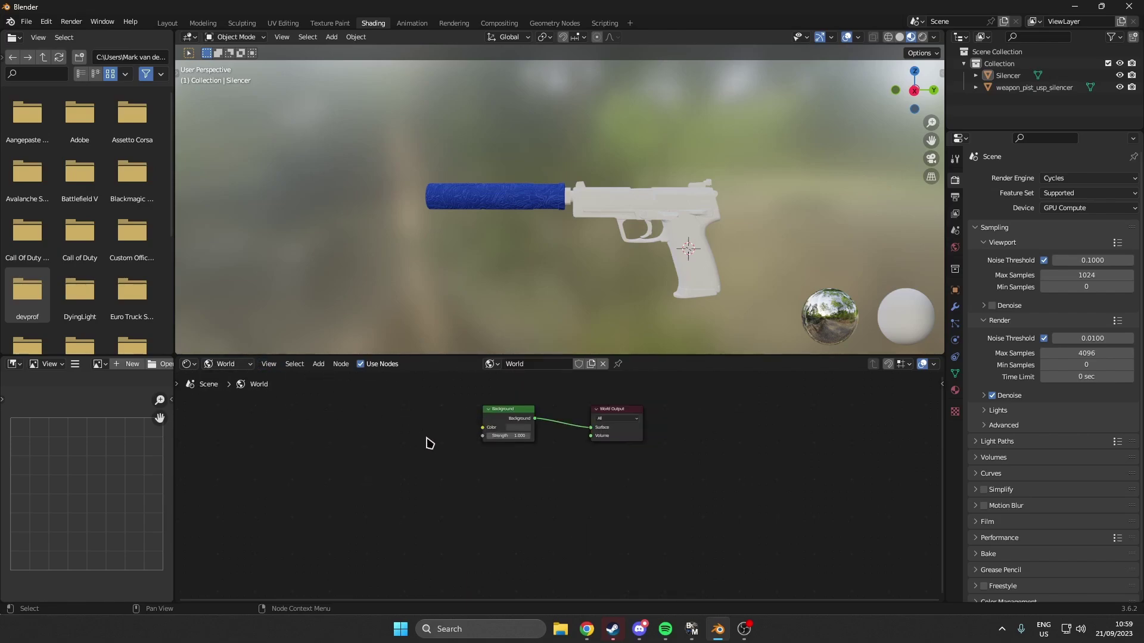
key(shift+a)
text(enviro)
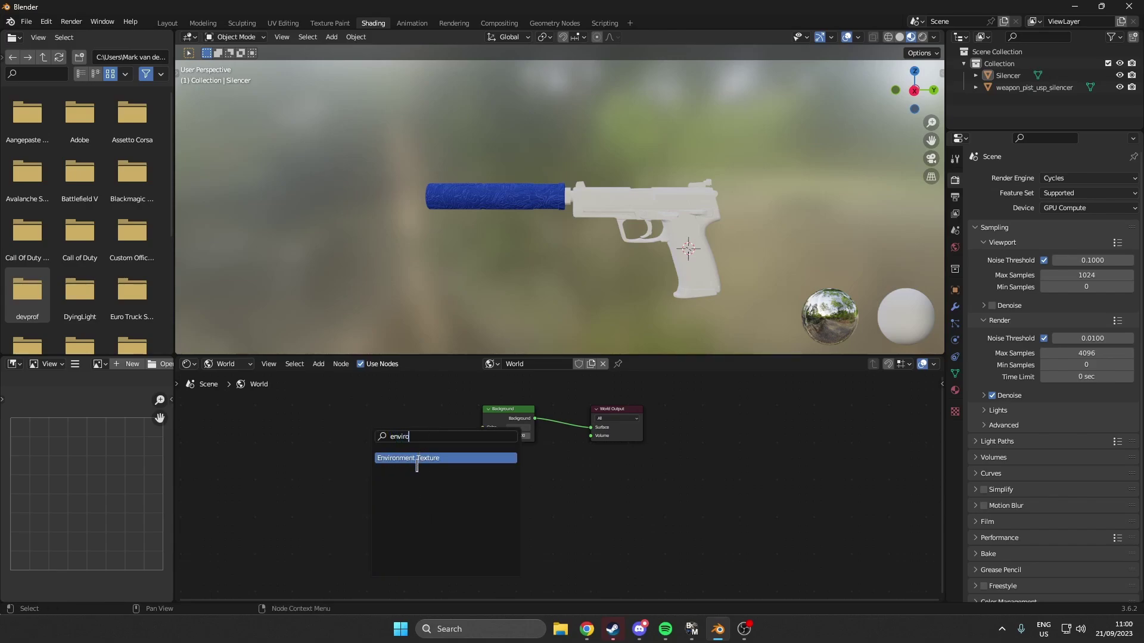
click(416, 458)
click(411, 439)
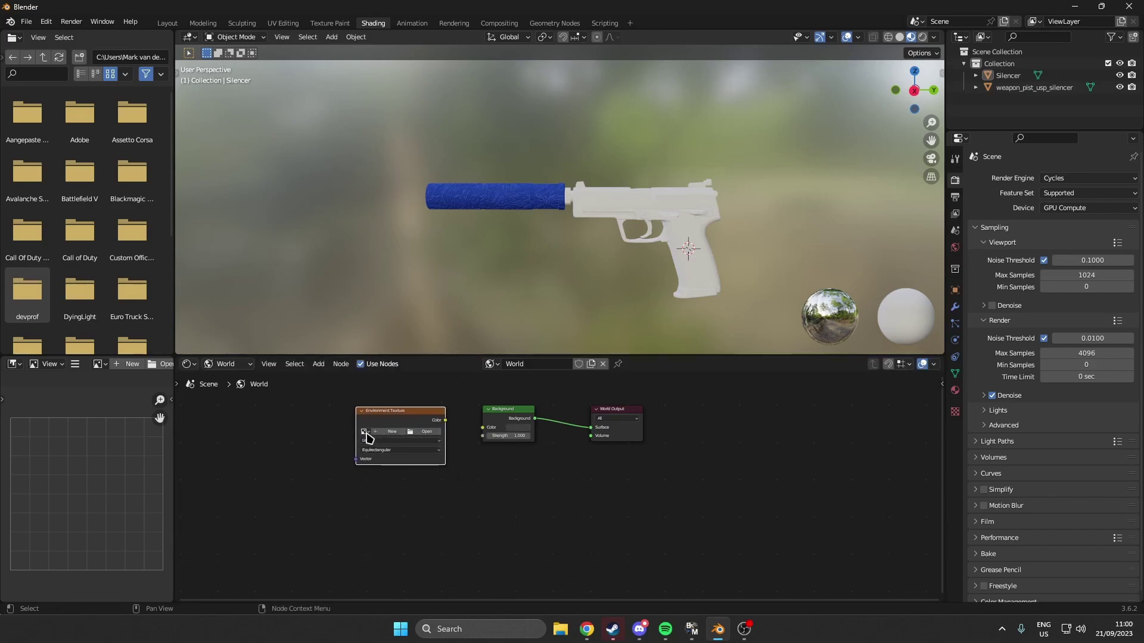
Load the HDRI image from the CS2Skins folder on drive D into the Environment Texture.
click(417, 432)
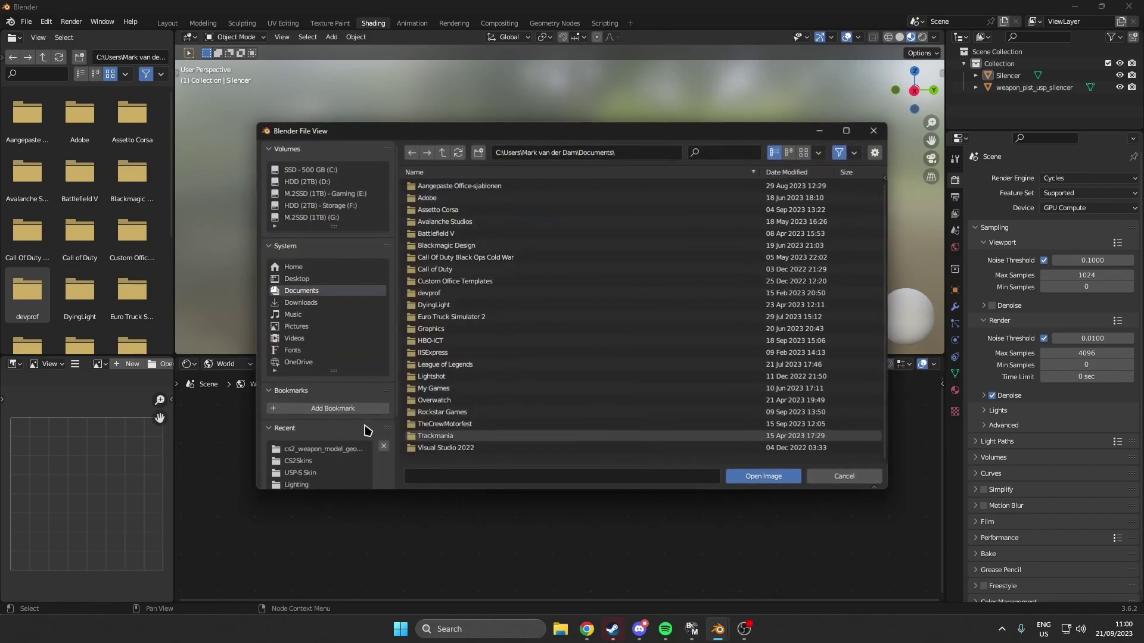
click(311, 181)
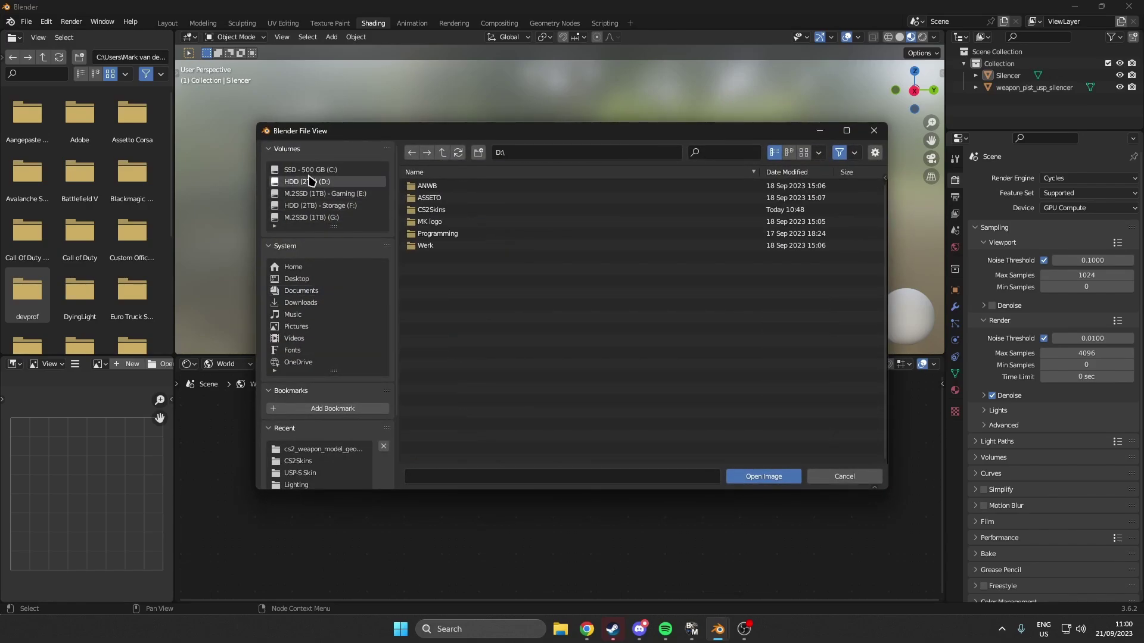
click(436, 210)
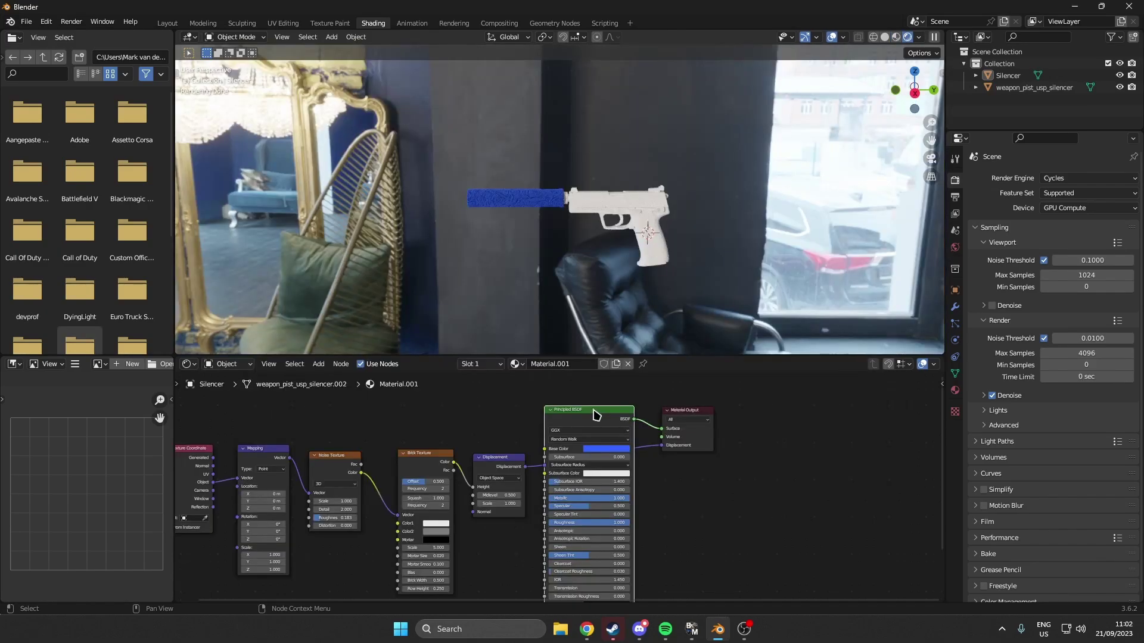
drag(593, 410, 613, 404)
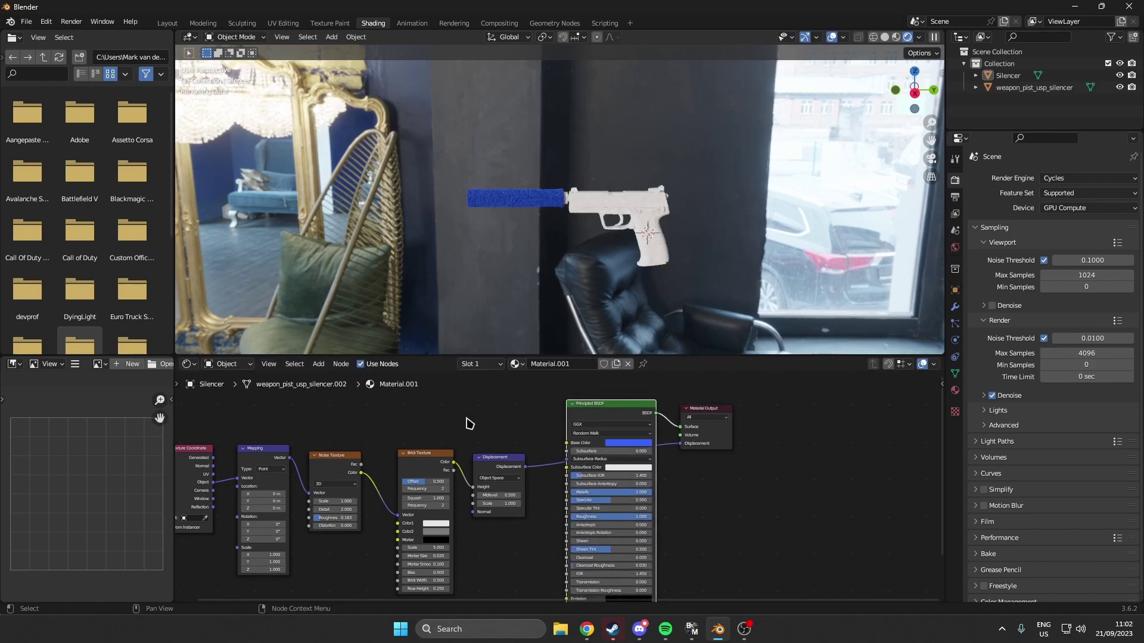
Select the Silencer and add an Image Texture node above its Brick Texture node.
click(1015, 88)
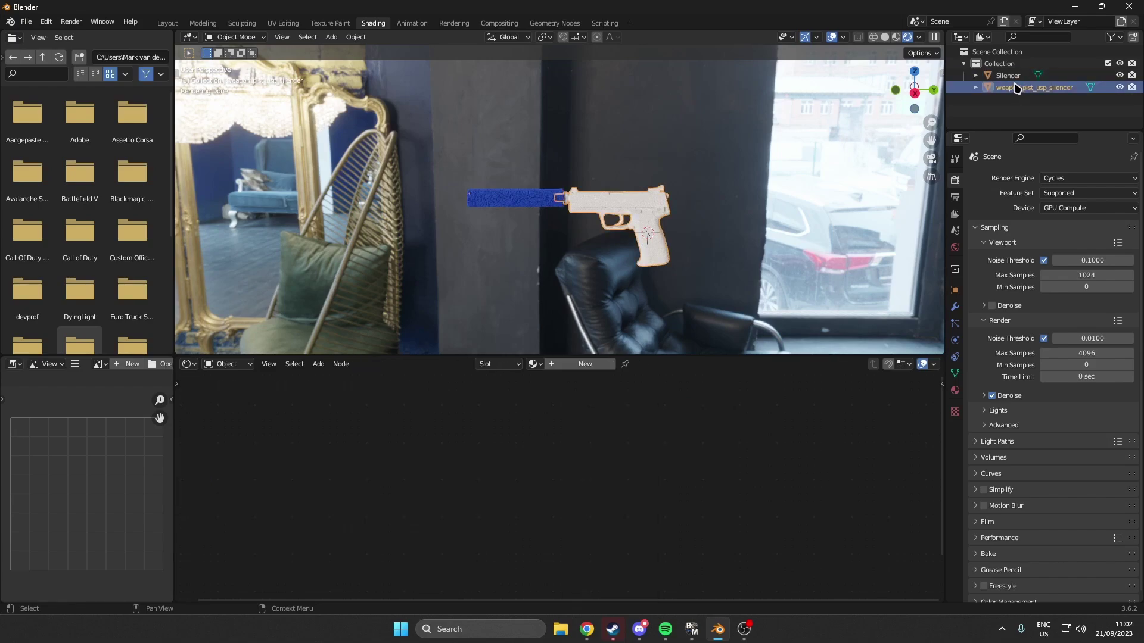
click(1008, 76)
key(shift+a)
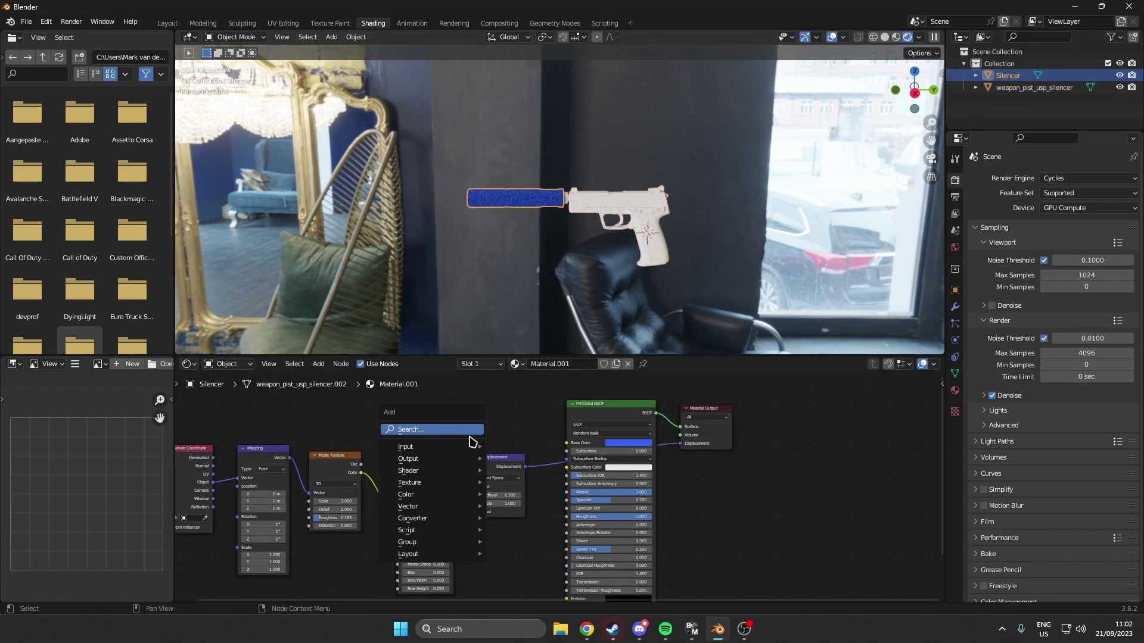
click(470, 434)
text(image tex)
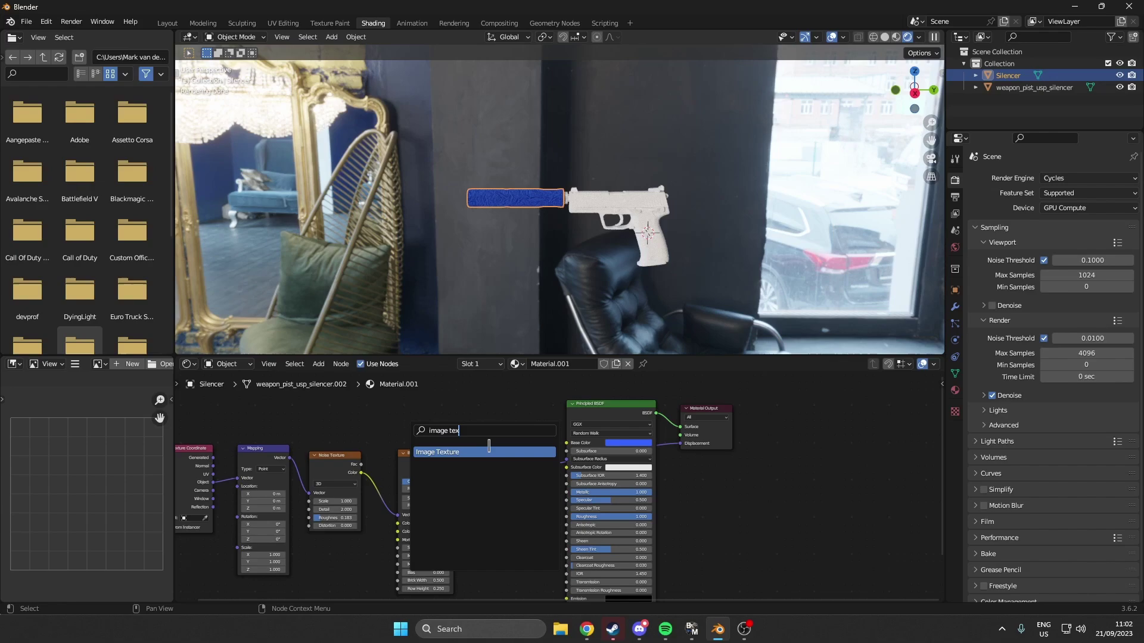
key(Return)
click(511, 428)
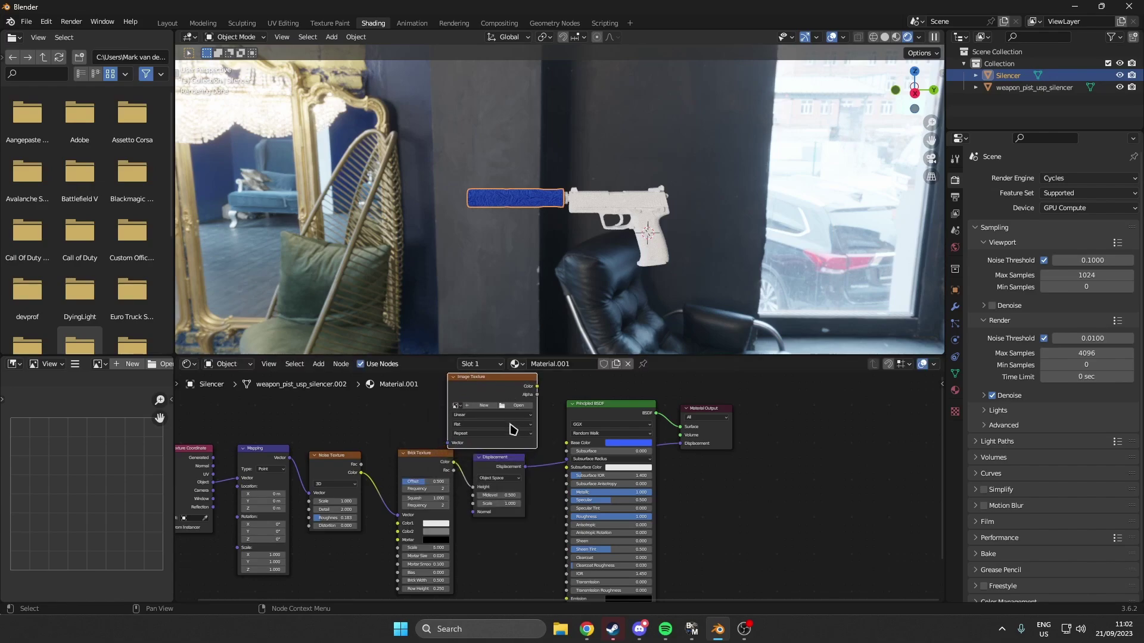
middle_drag(560, 418, 559, 456)
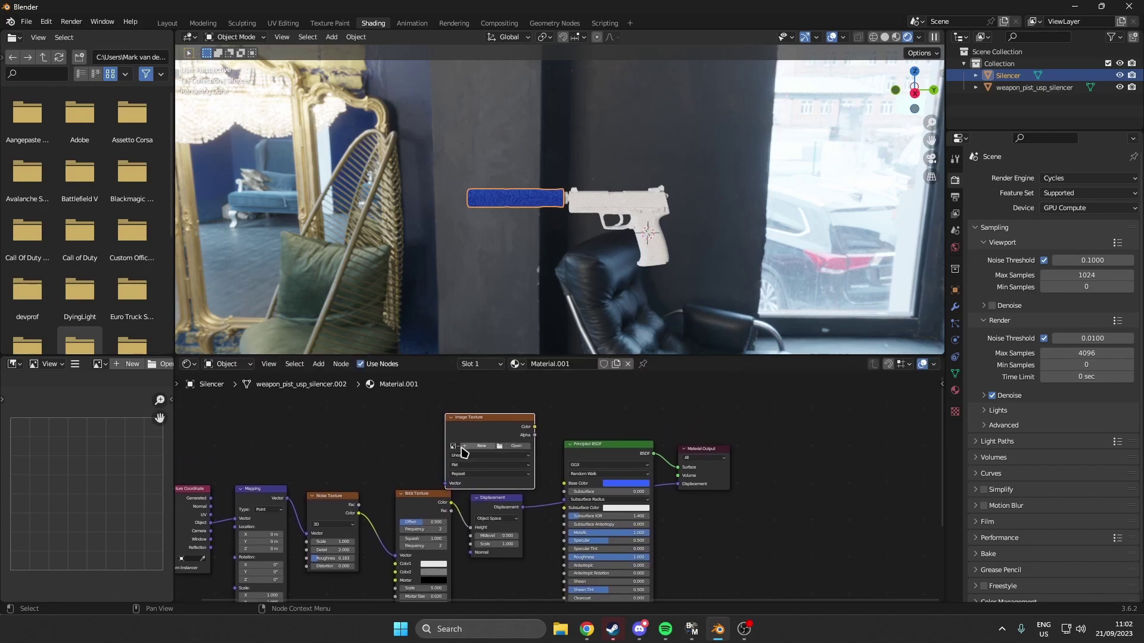
Create a new blank 2048×2048 image named UV in the node, then select the pistol.
click(467, 448)
click(483, 469)
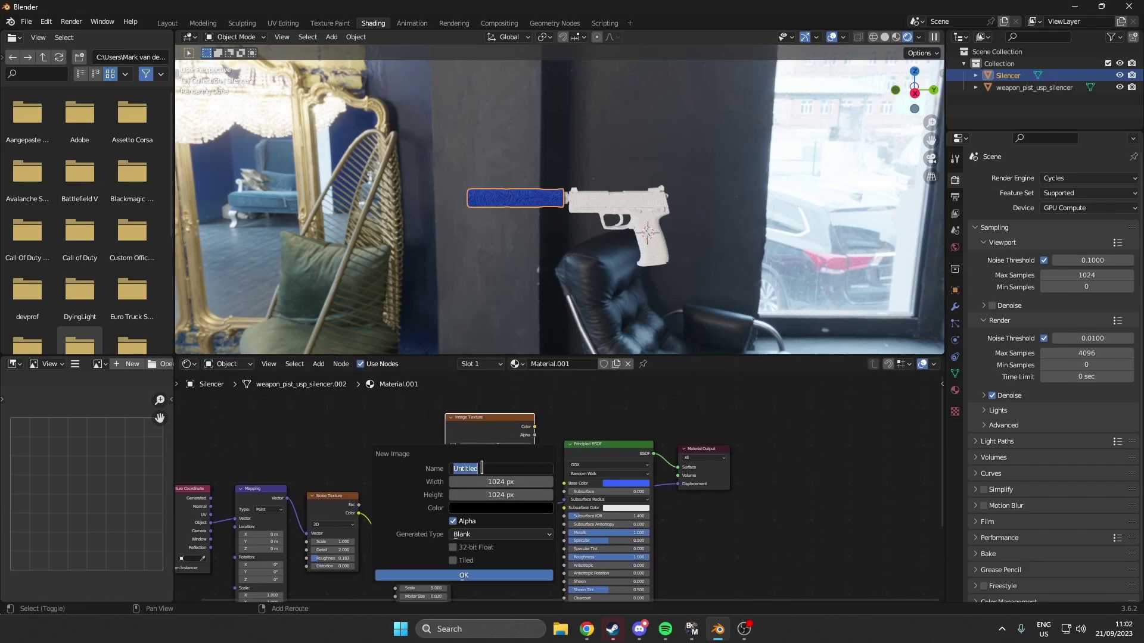
text(UV)
key(Tab)
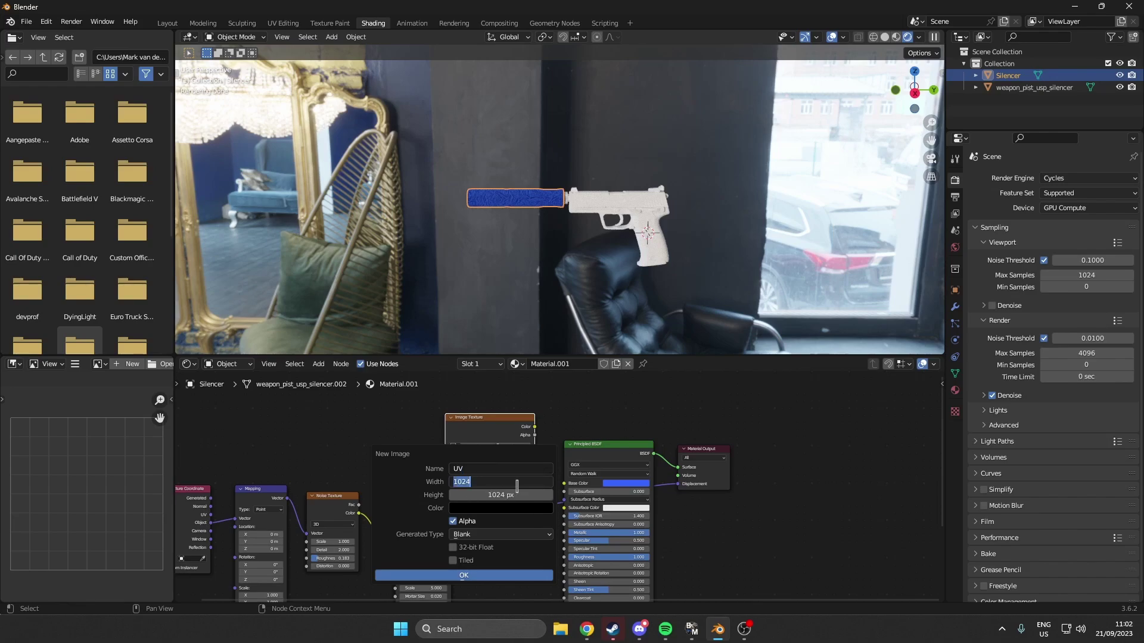
click(516, 487)
key(BackSpace)
key(BackSpace)
key(BackSpace)
key(BackSpace)
text(2048)
key(Tab)
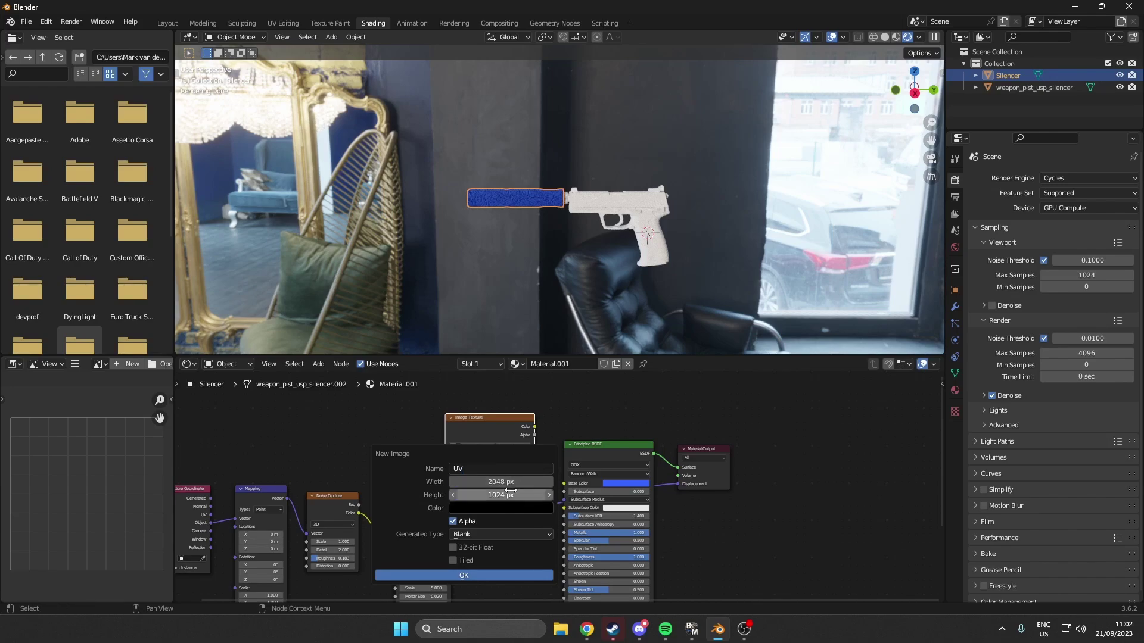
key(BackSpace)
key(BackSpace)
key(BackSpace)
key(BackSpace)
text(2048)
key(Return)
click(449, 576)
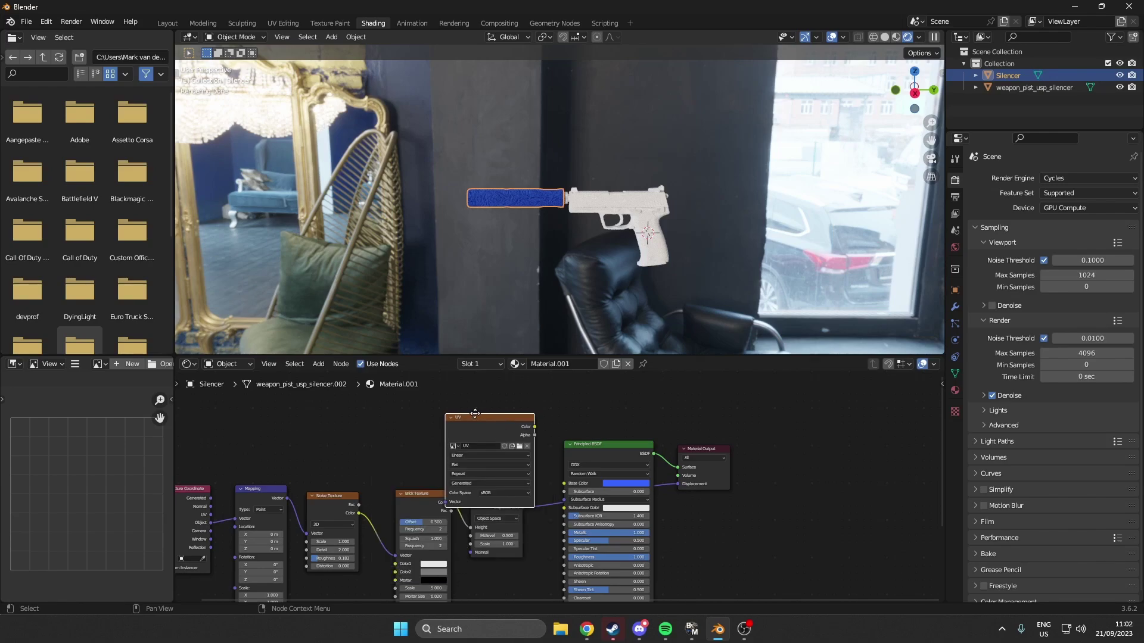
drag(475, 413, 485, 393)
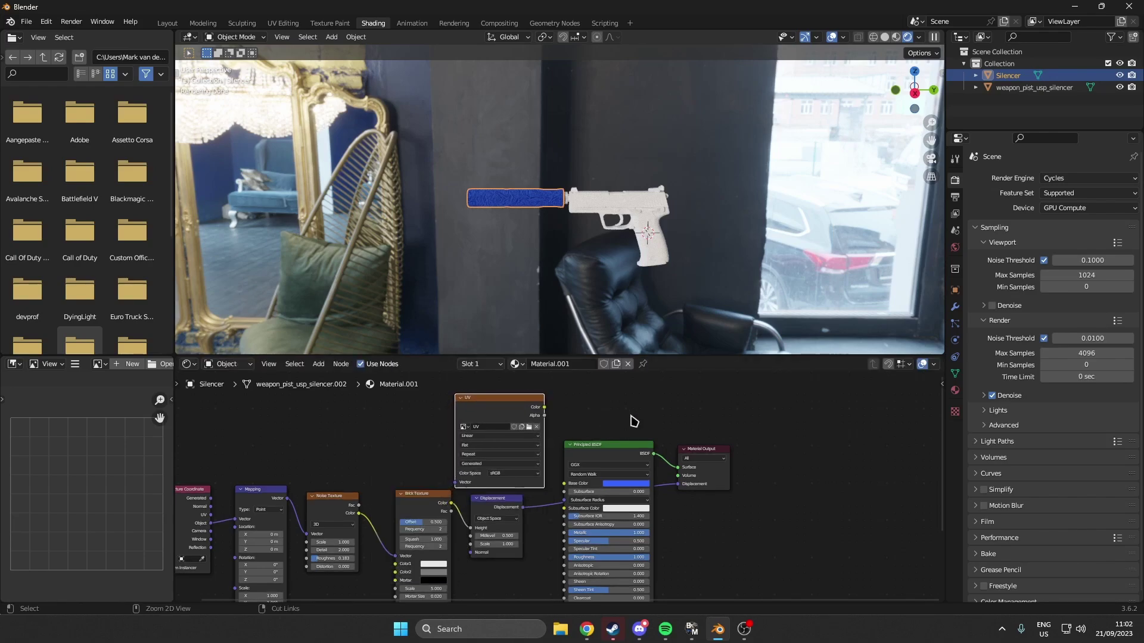
click(1034, 88)
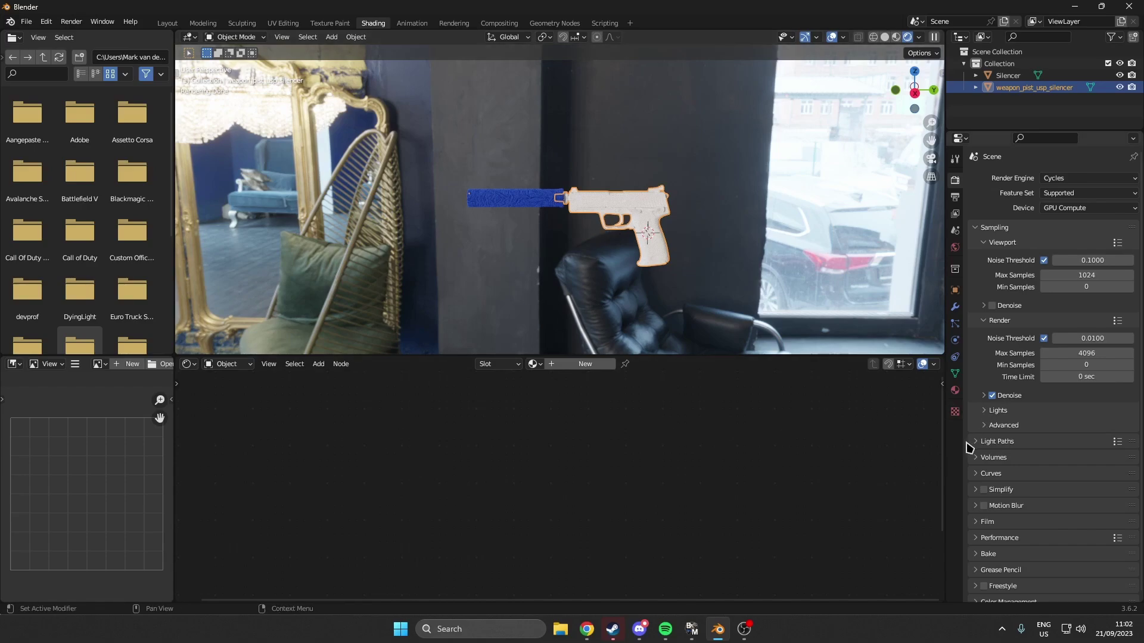
Give the pistol new material Material.002 with the UV Image Texture node pasted beside its BSDF.
click(955, 390)
click(1033, 236)
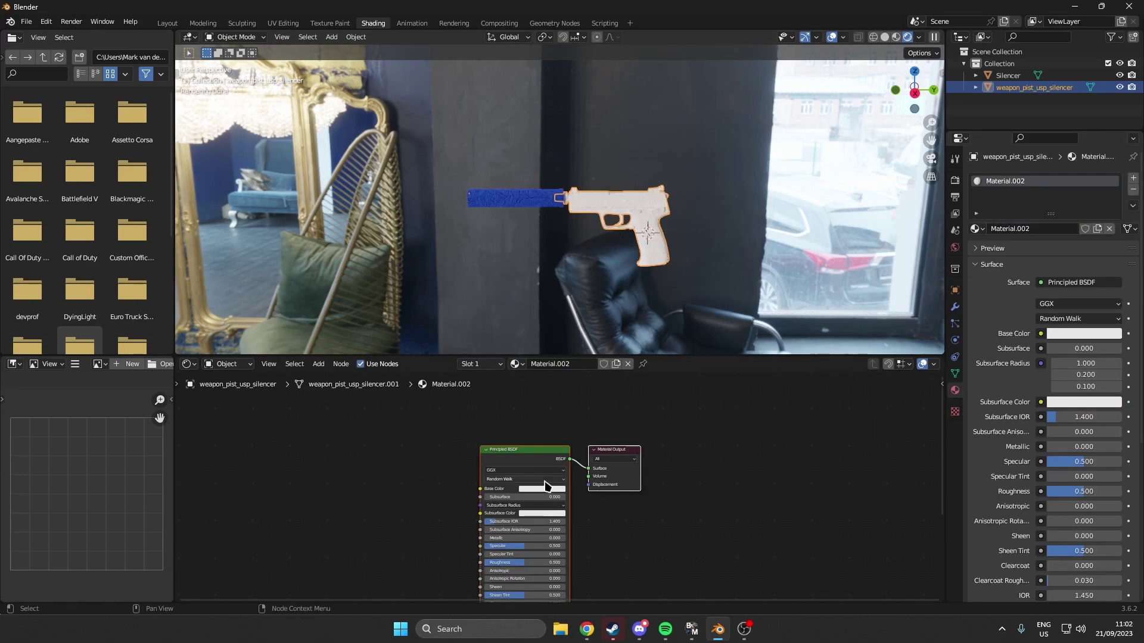
key(ctrl+v)
drag(343, 411, 409, 445)
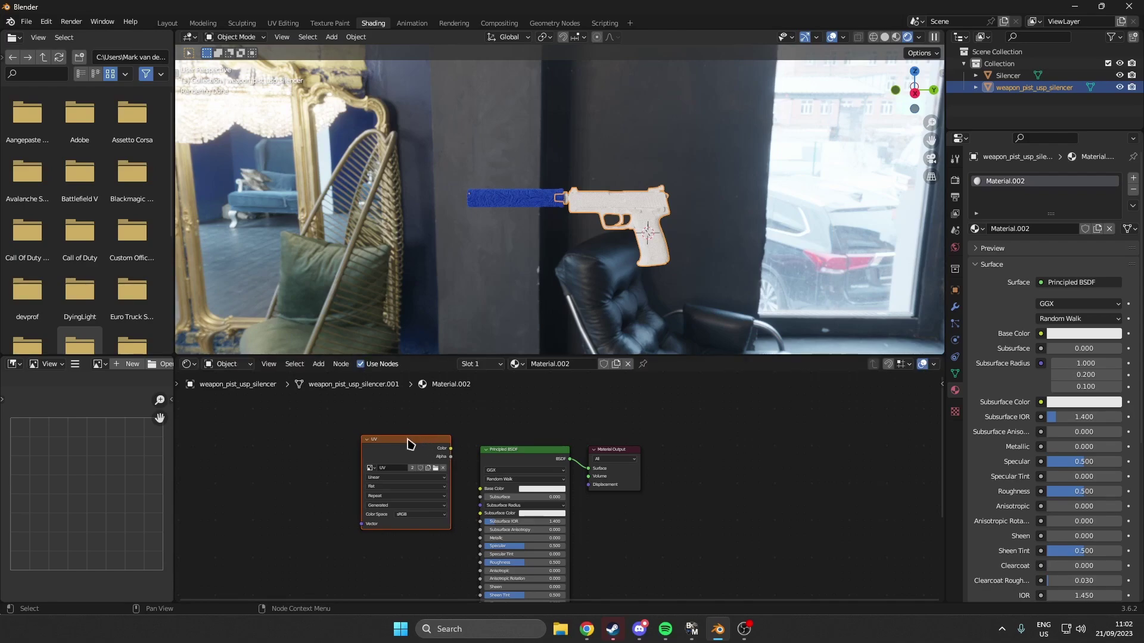
key(alt+Tab)
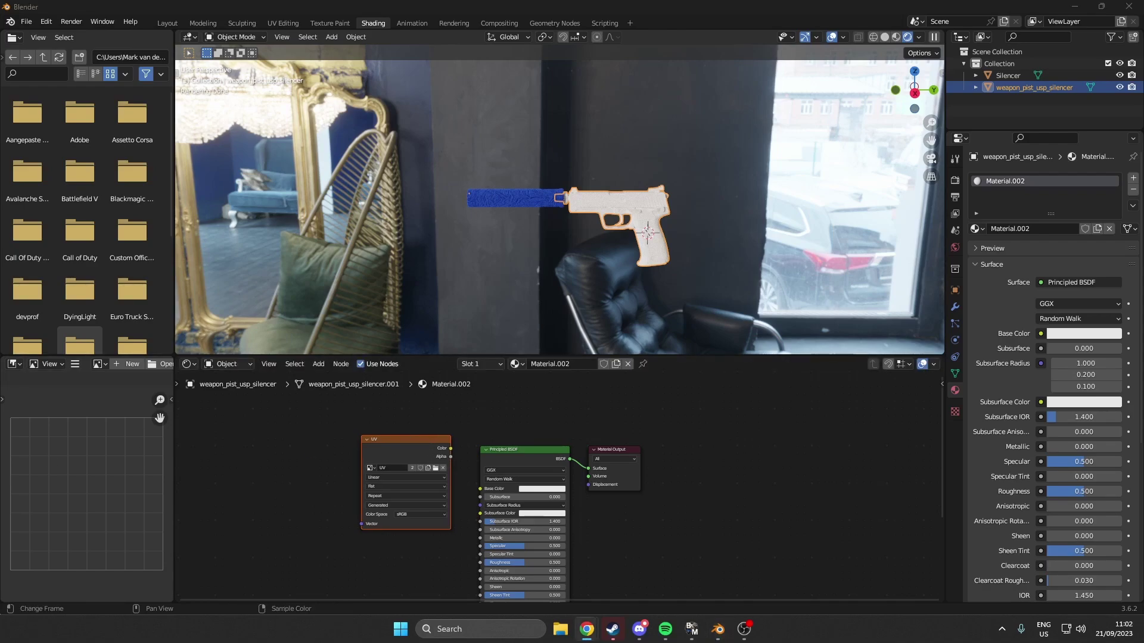
click(284, 473)
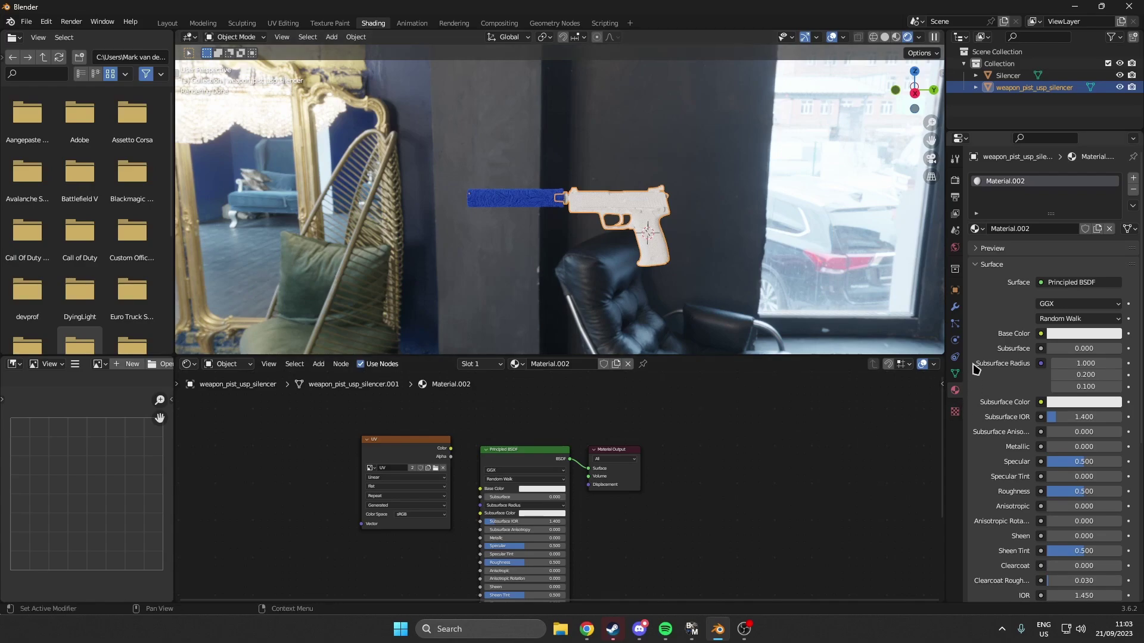
click(1007, 76)
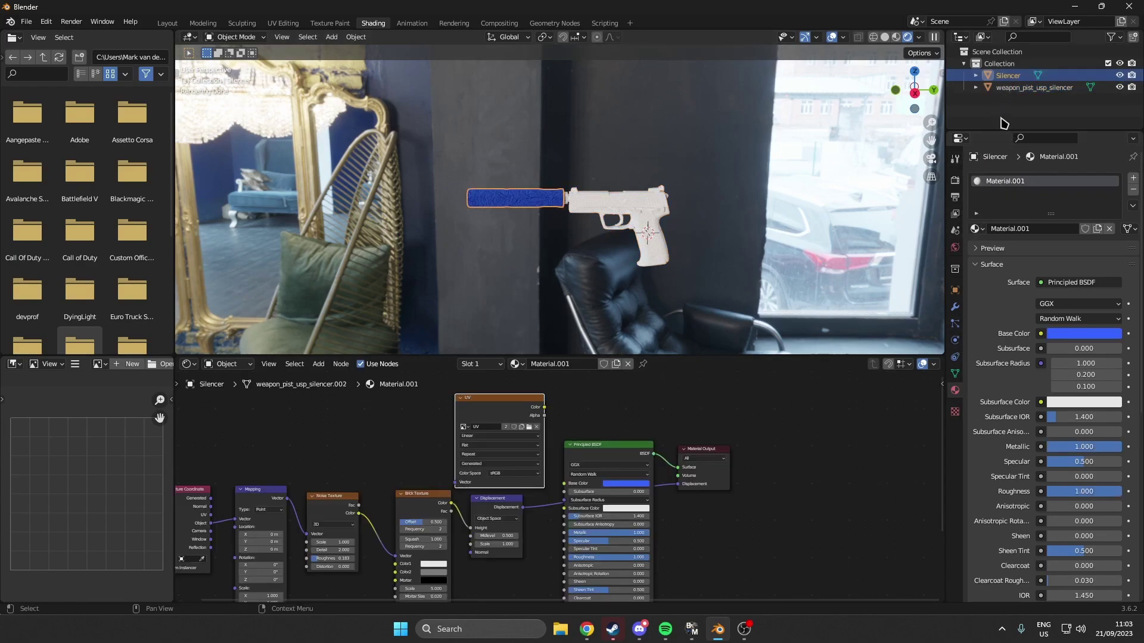
In the Render Properties Bake panel, keep the Combined bake type and set Margin Size to 0 px.
click(955, 181)
scroll(1029, 360, down, 1)
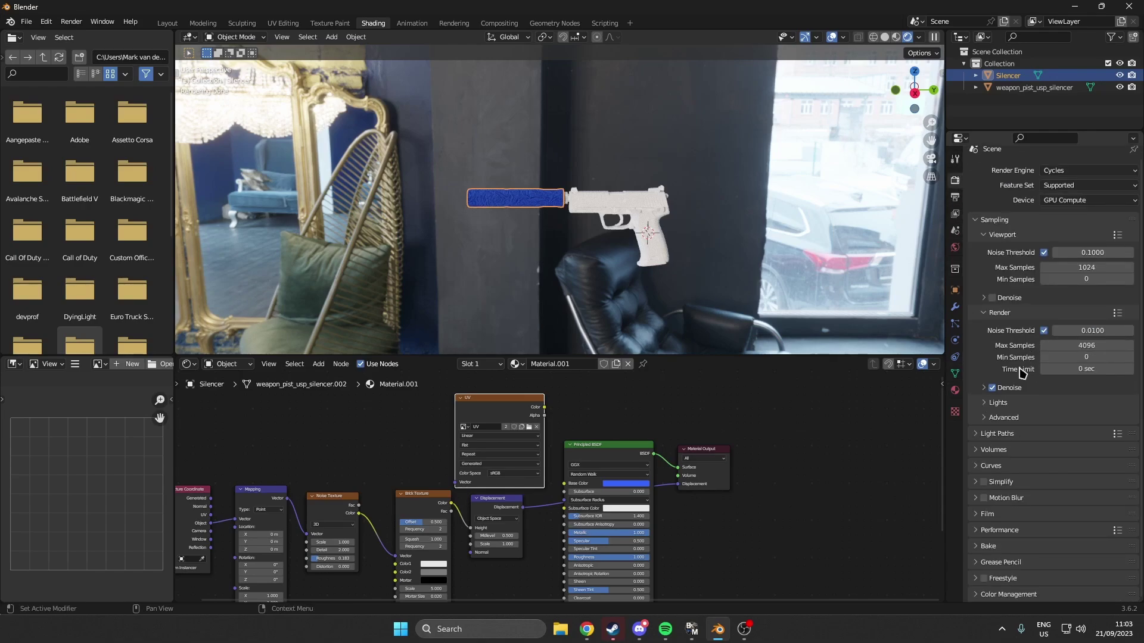
key(alt+Tab)
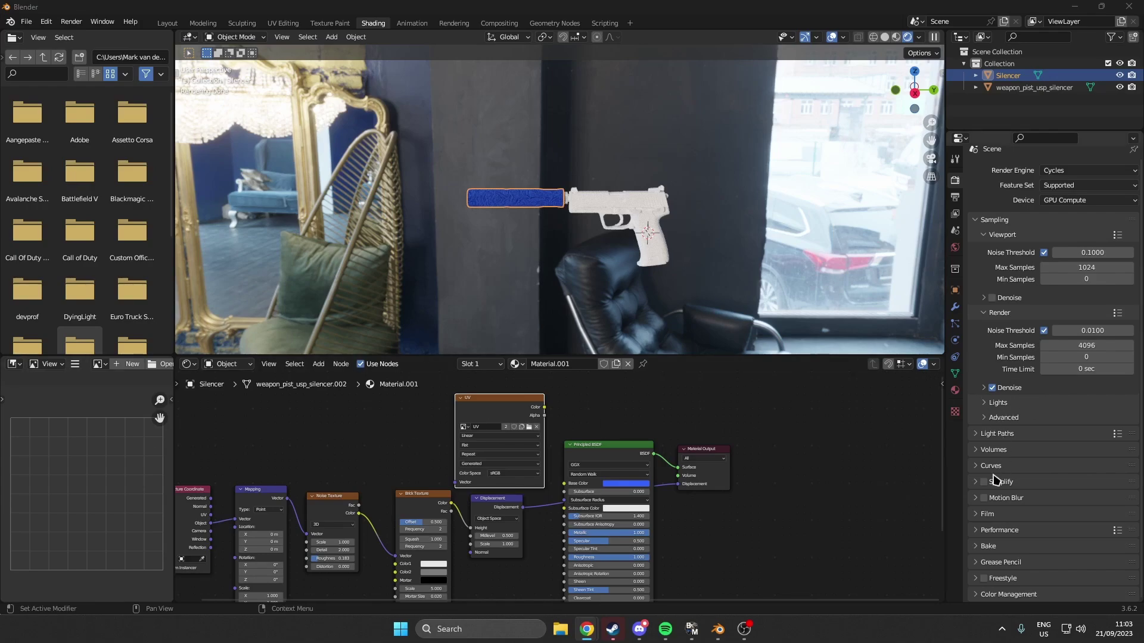
click(977, 546)
scroll(1028, 475, down, 5)
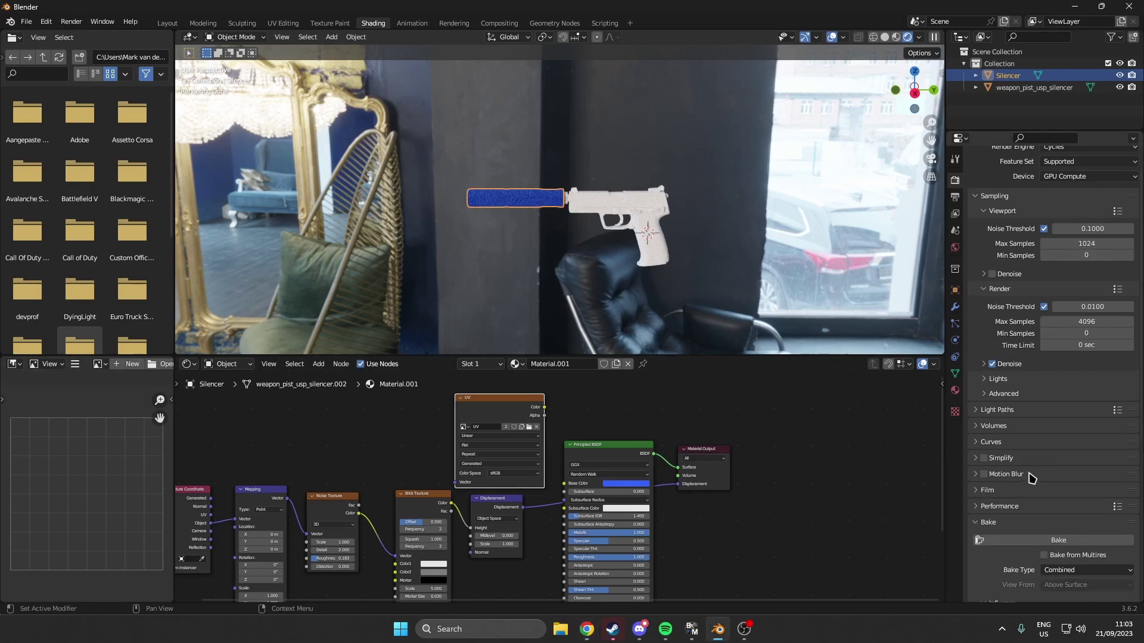
scroll(1069, 453, down, 1)
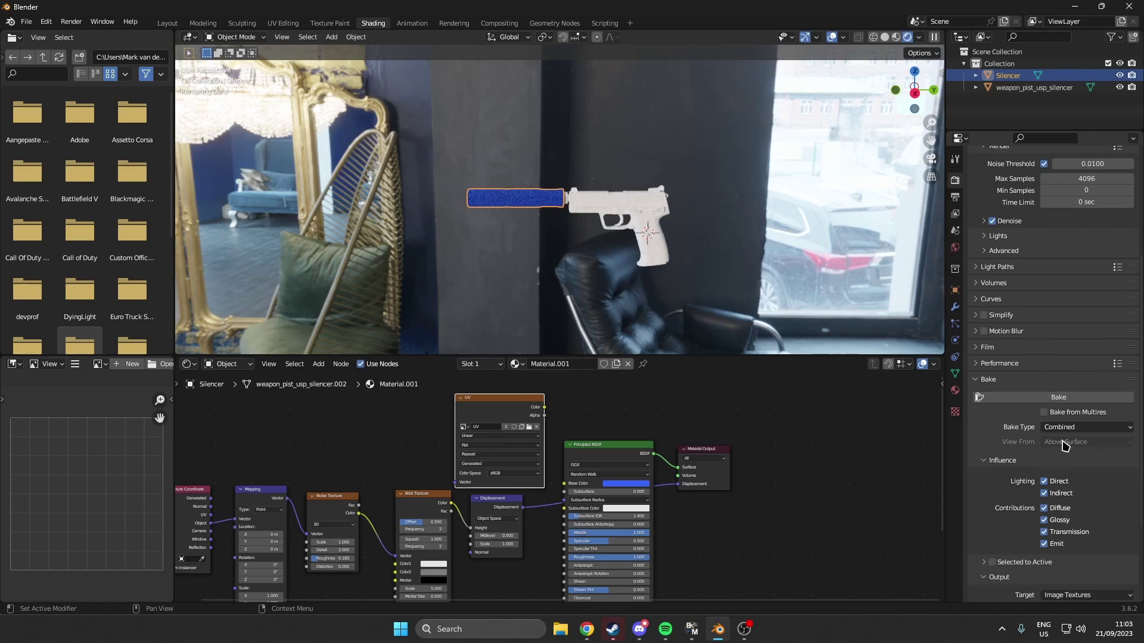
scroll(1064, 445, down, 2)
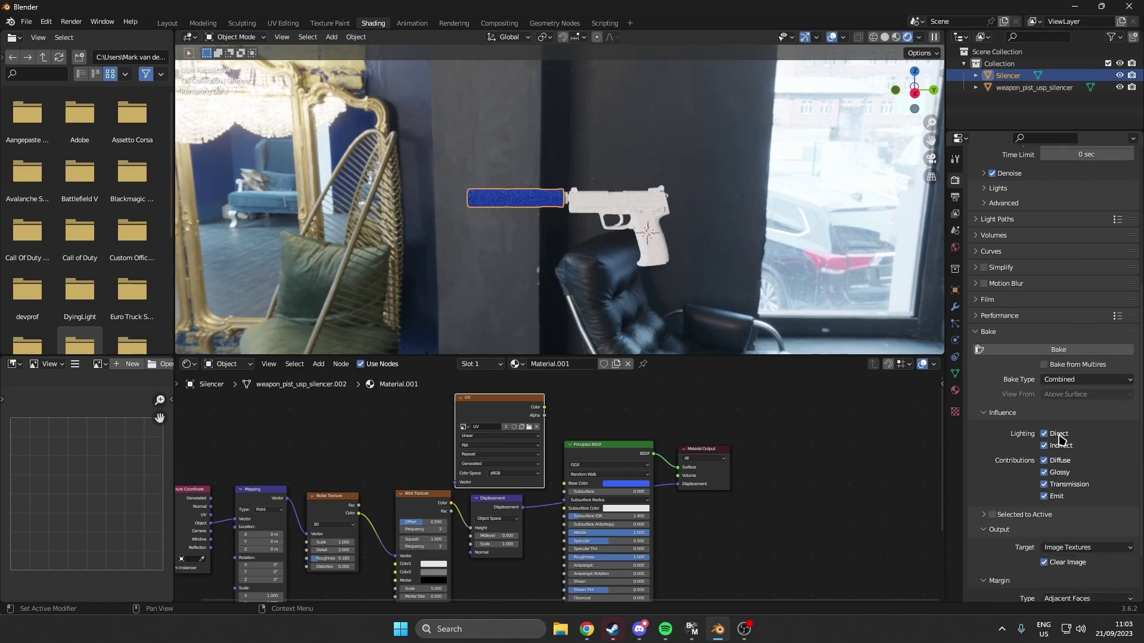
click(1076, 383)
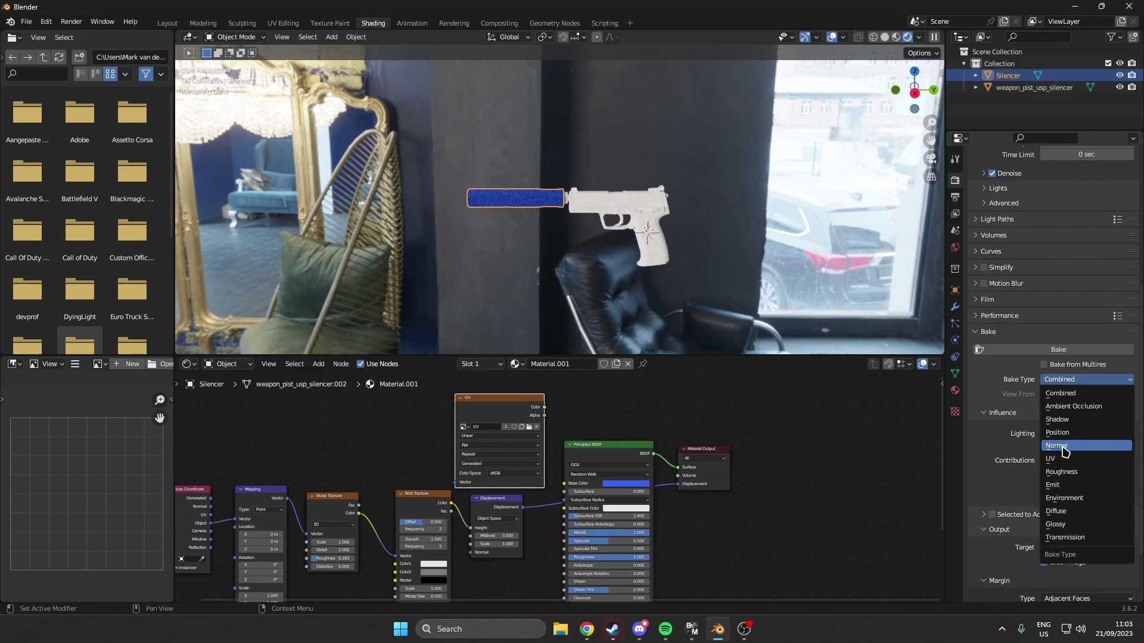
key(Escape)
scroll(1073, 512, down, 3)
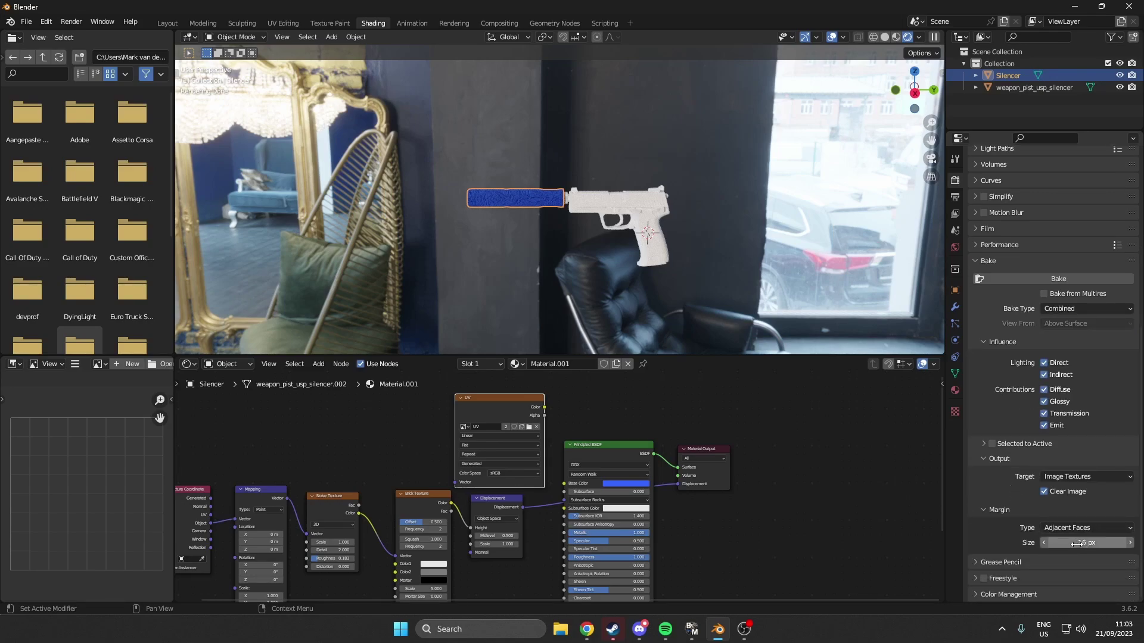
click(1077, 543)
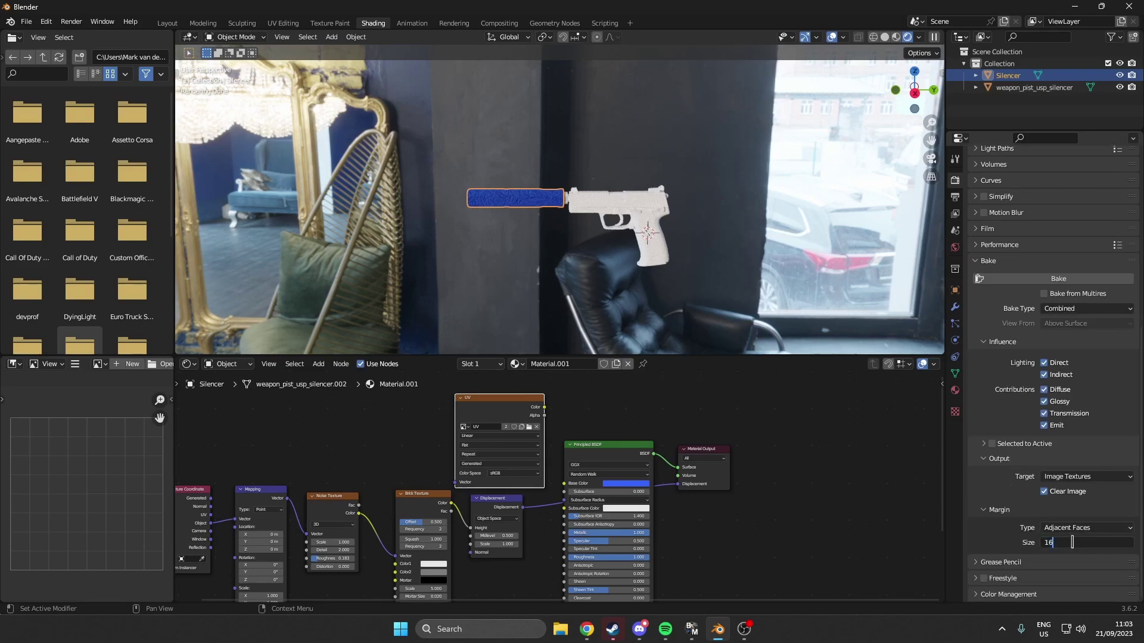
key(BackSpace)
key(BackSpace)
key(Return)
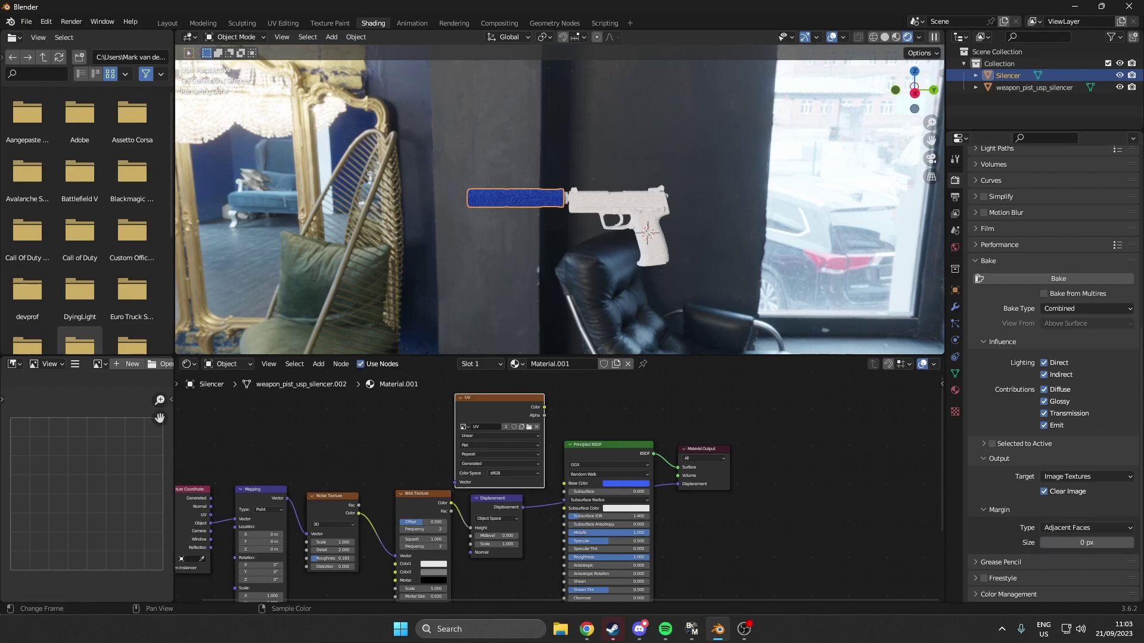
key(alt+Tab)
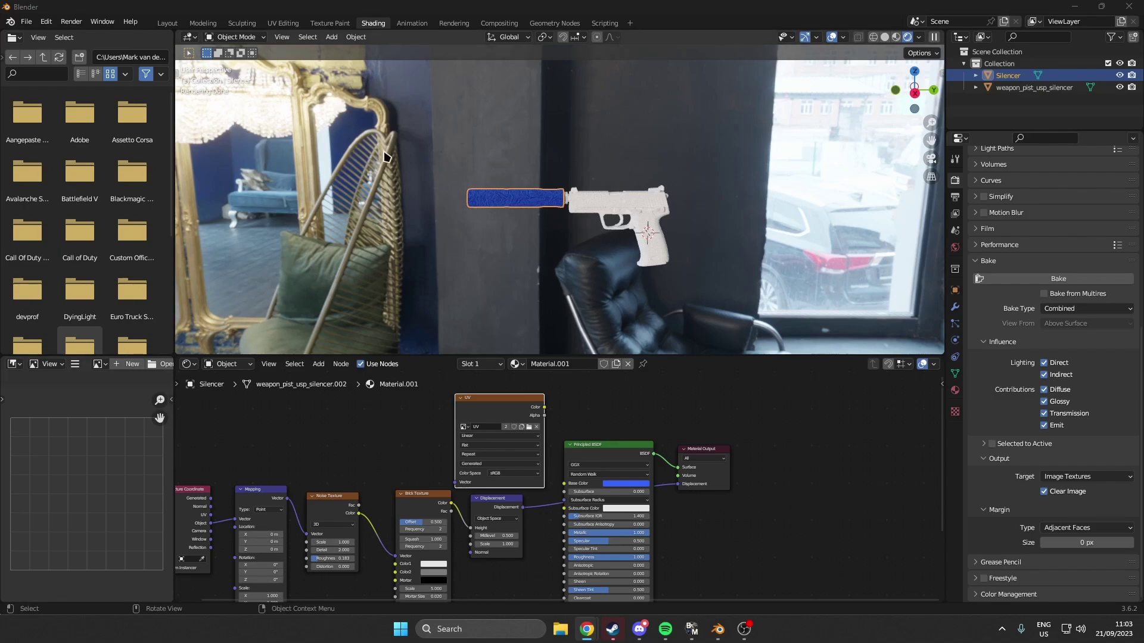
Show the blank UV image in the UV Editing workspace's image editor.
click(297, 24)
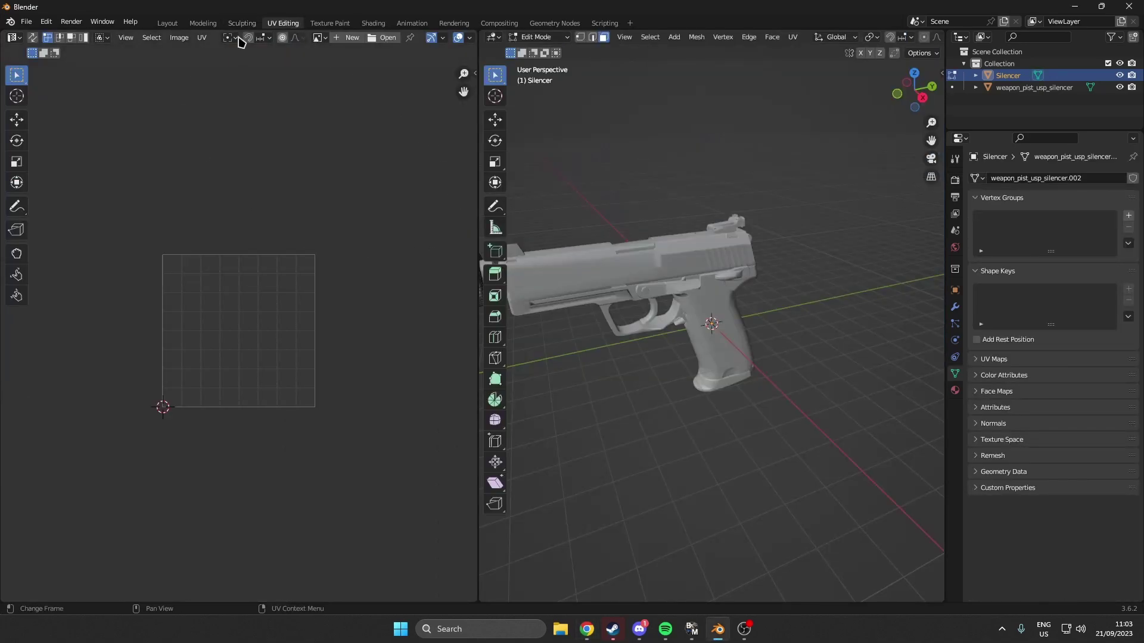
click(320, 38)
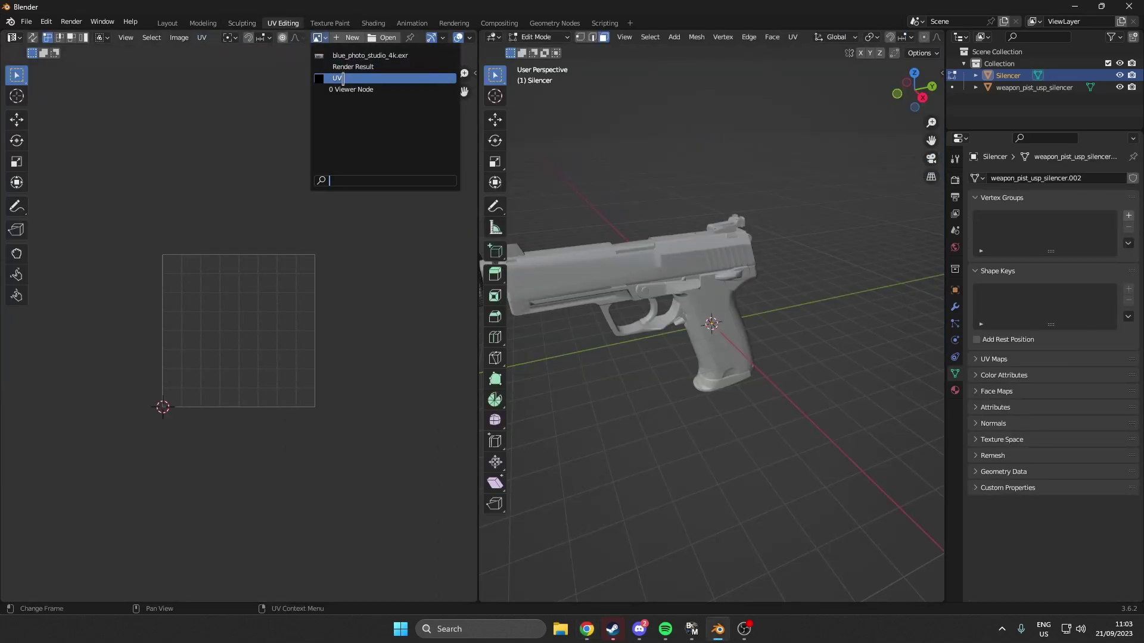
click(345, 78)
middle_drag(590, 256, 641, 268)
scroll(640, 268, up, 2)
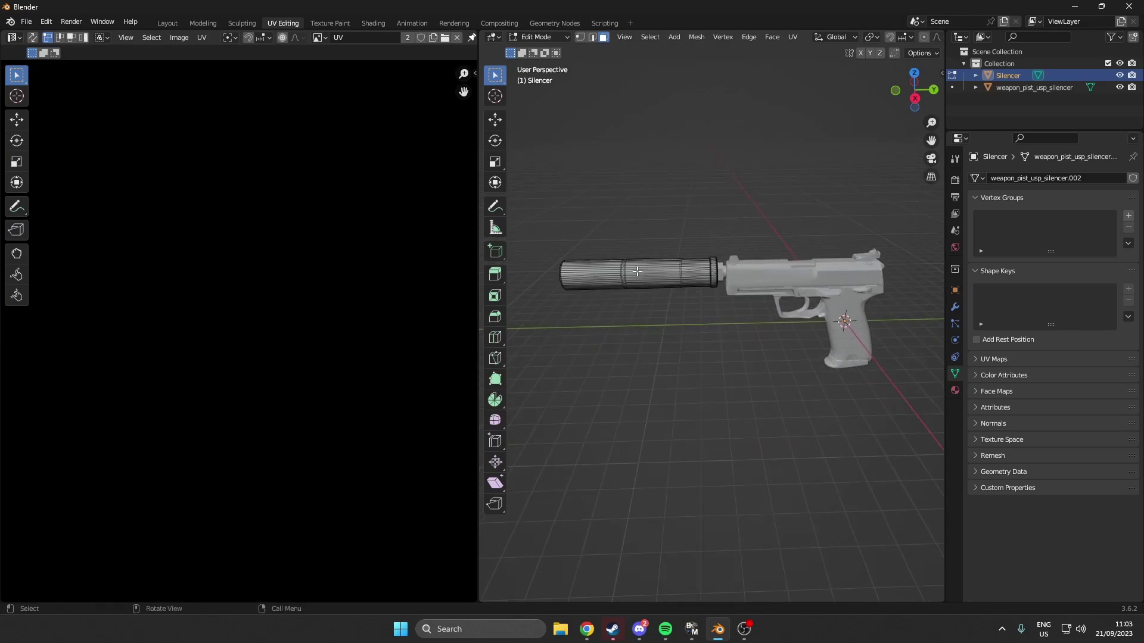
Return the Silencer to Object Mode and expand the Bake panel in Render Properties.
click(536, 36)
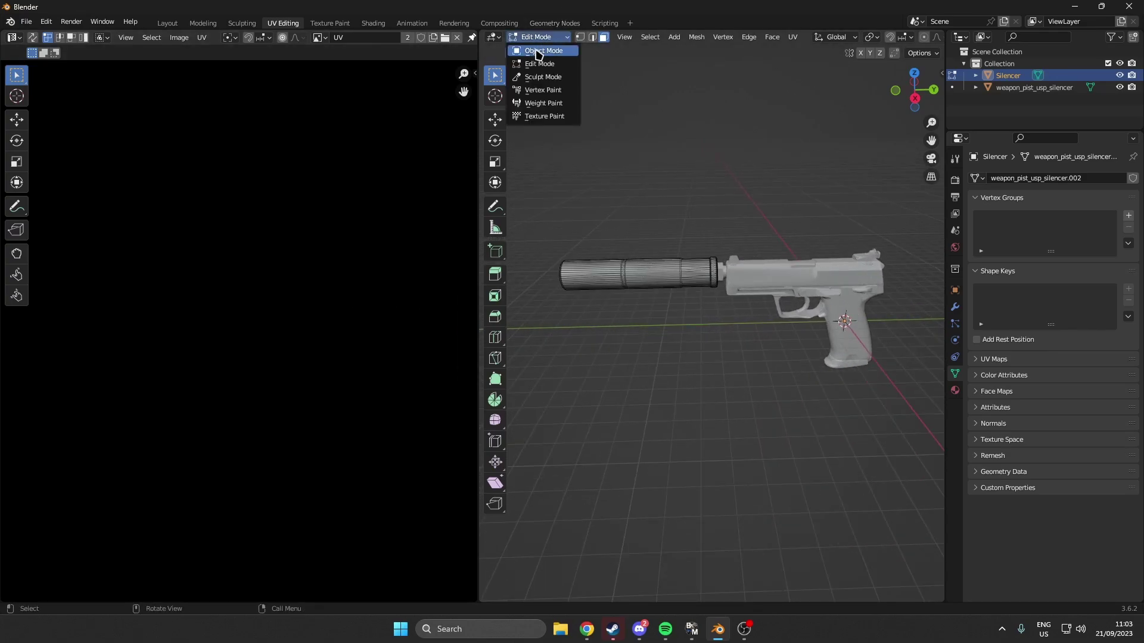
click(533, 49)
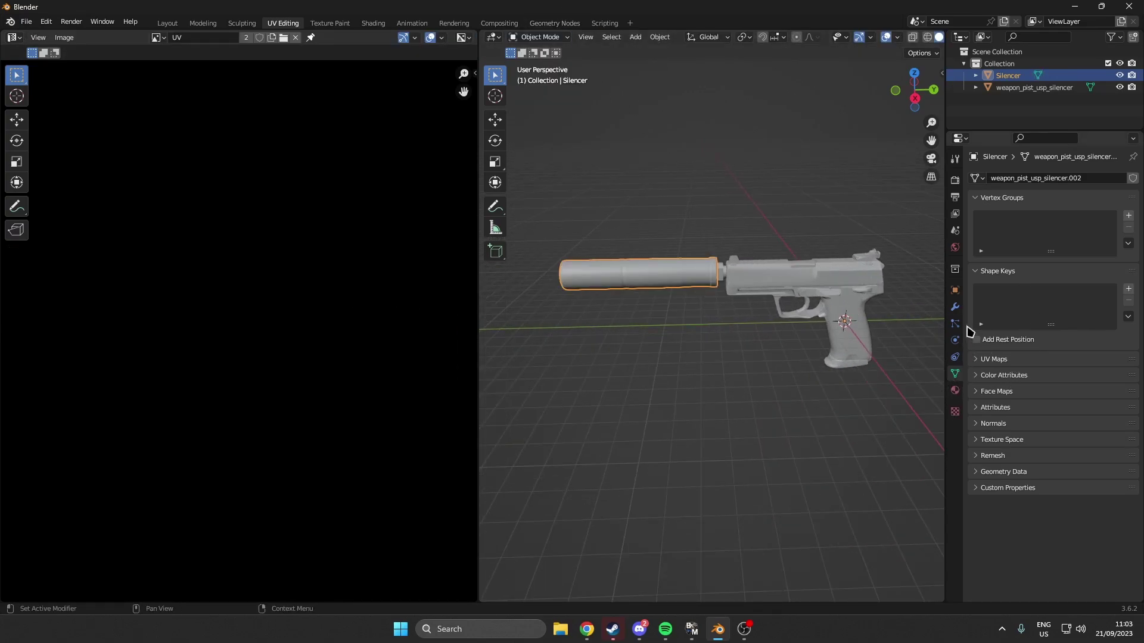
click(955, 180)
scroll(986, 337, down, 1)
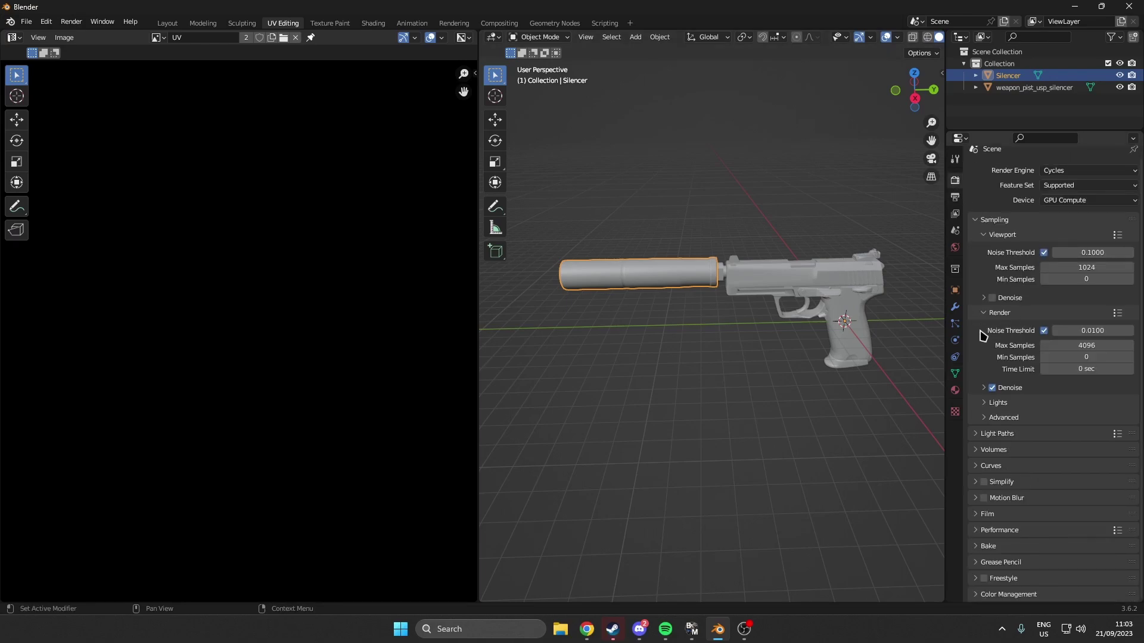
click(988, 546)
scroll(1010, 504, down, 10)
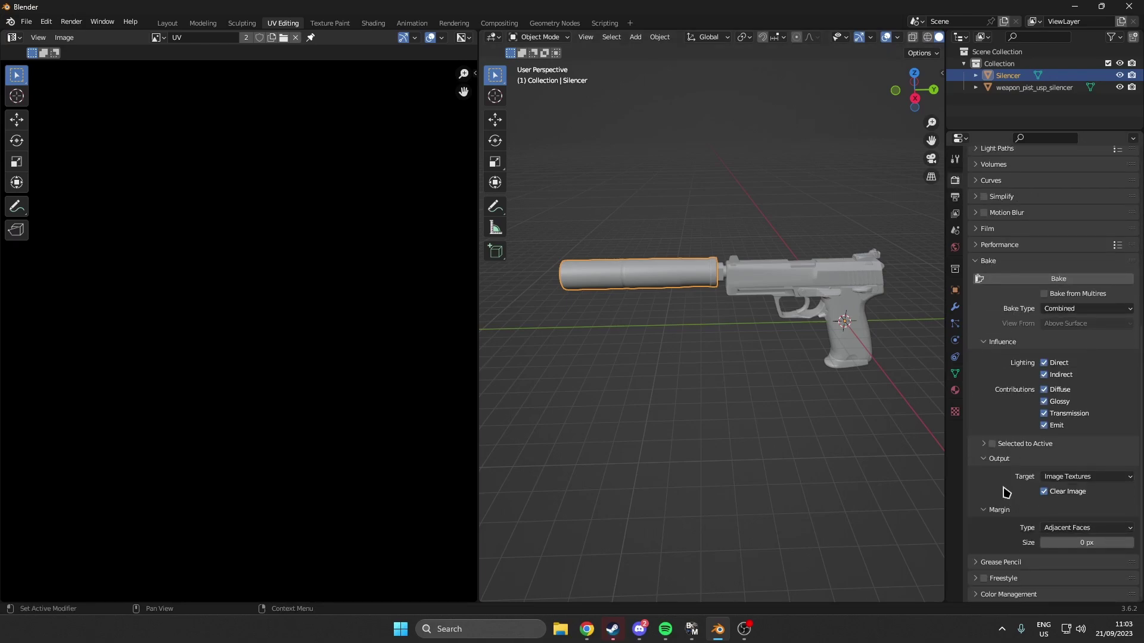
click(587, 629)
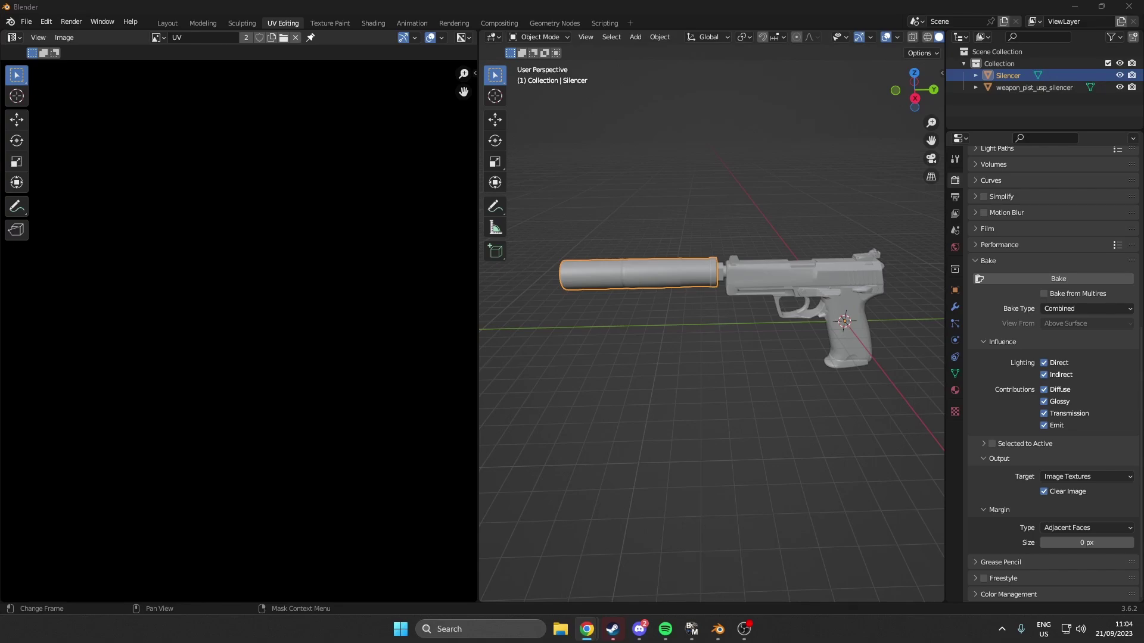
Run the Combined bake on the Silencer, filling the UV image with its blue texture patches.
click(990, 278)
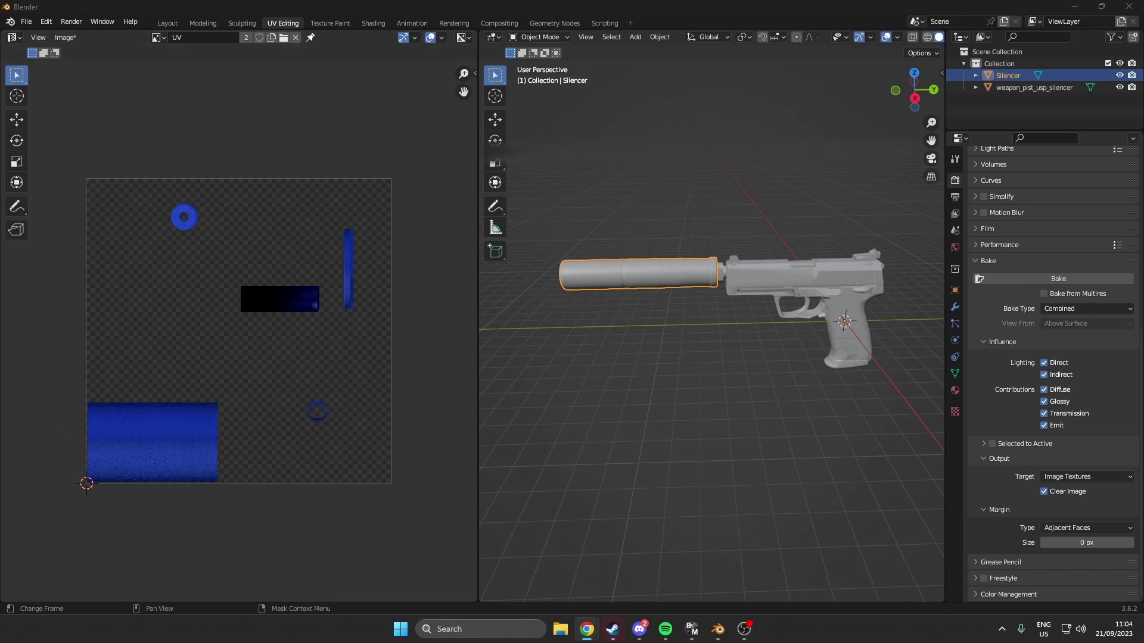
click(417, 395)
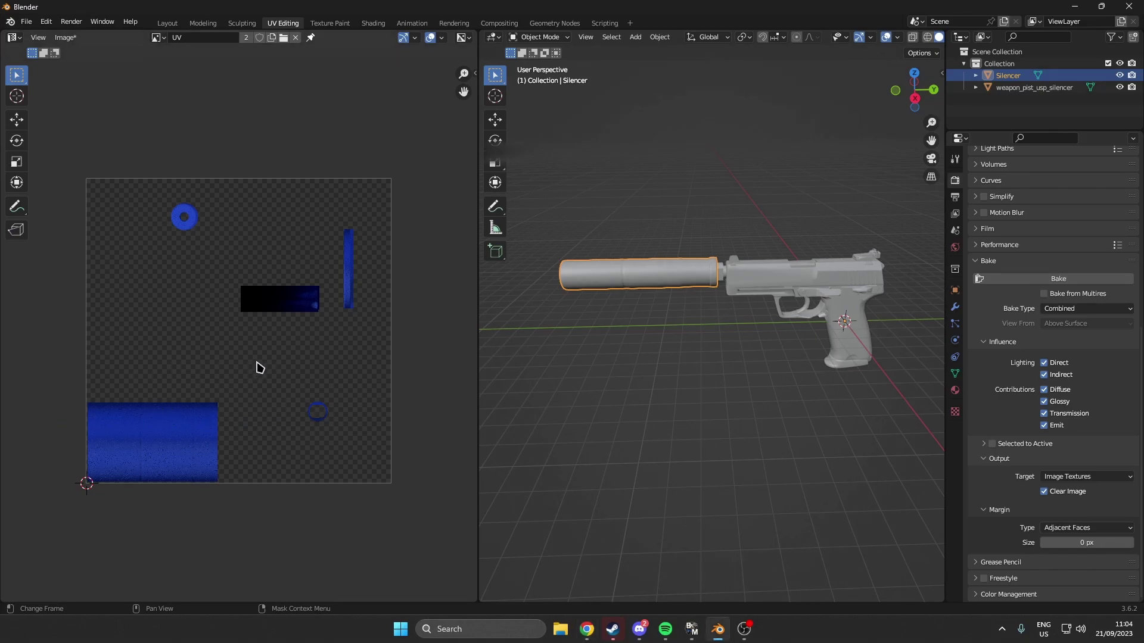
Save the baked UV image to the Desktop as silencer_uv.png.
key(shift+alt+s)
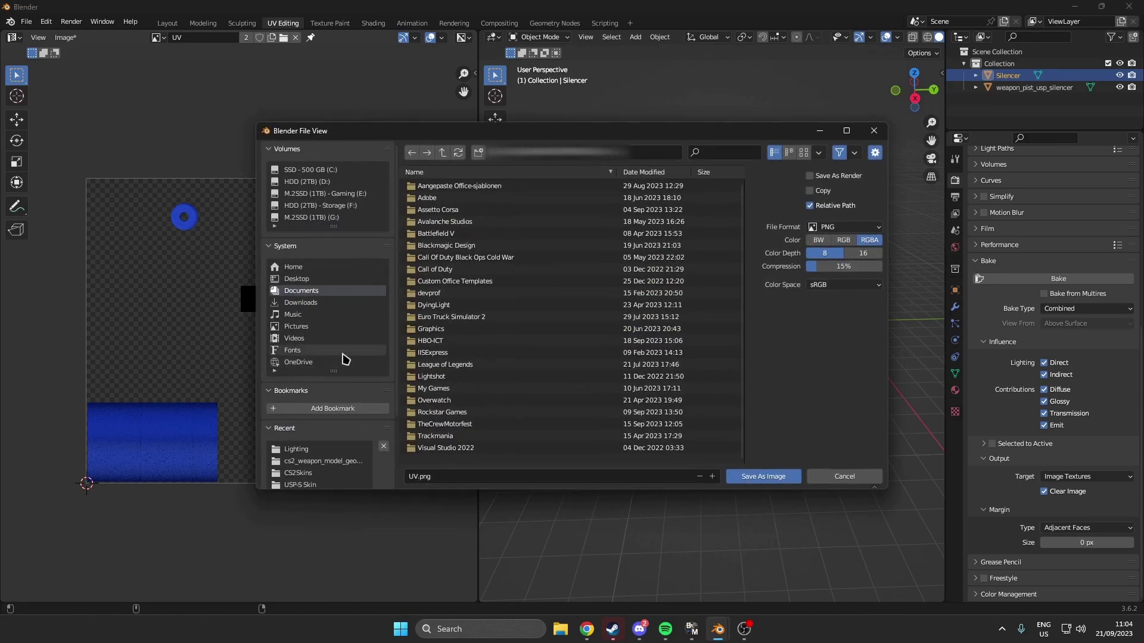
click(315, 182)
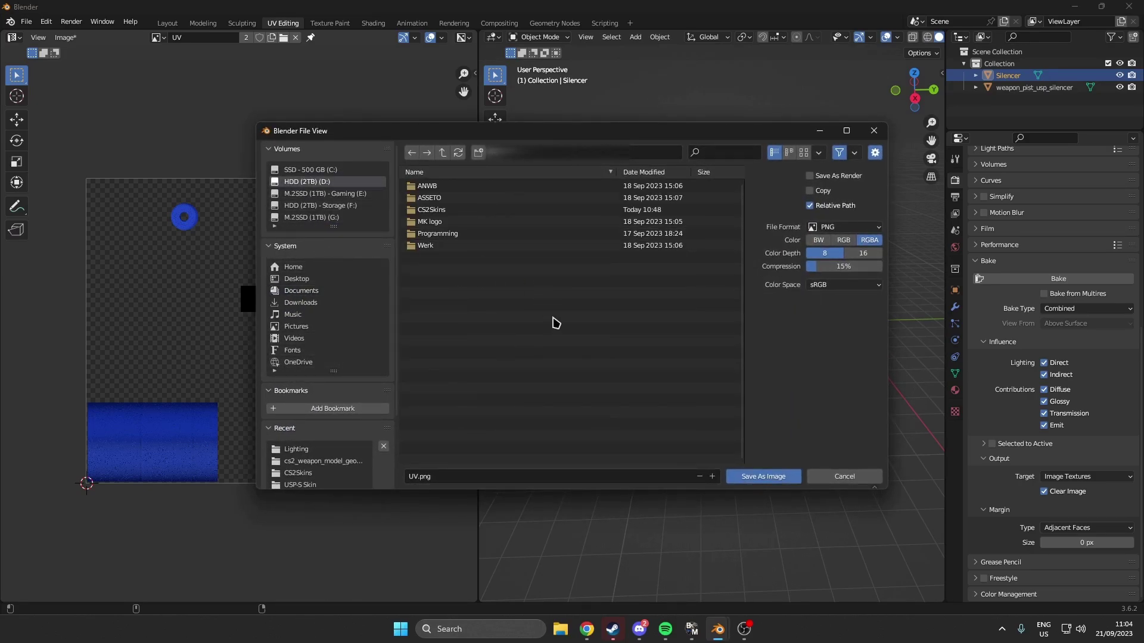
click(439, 221)
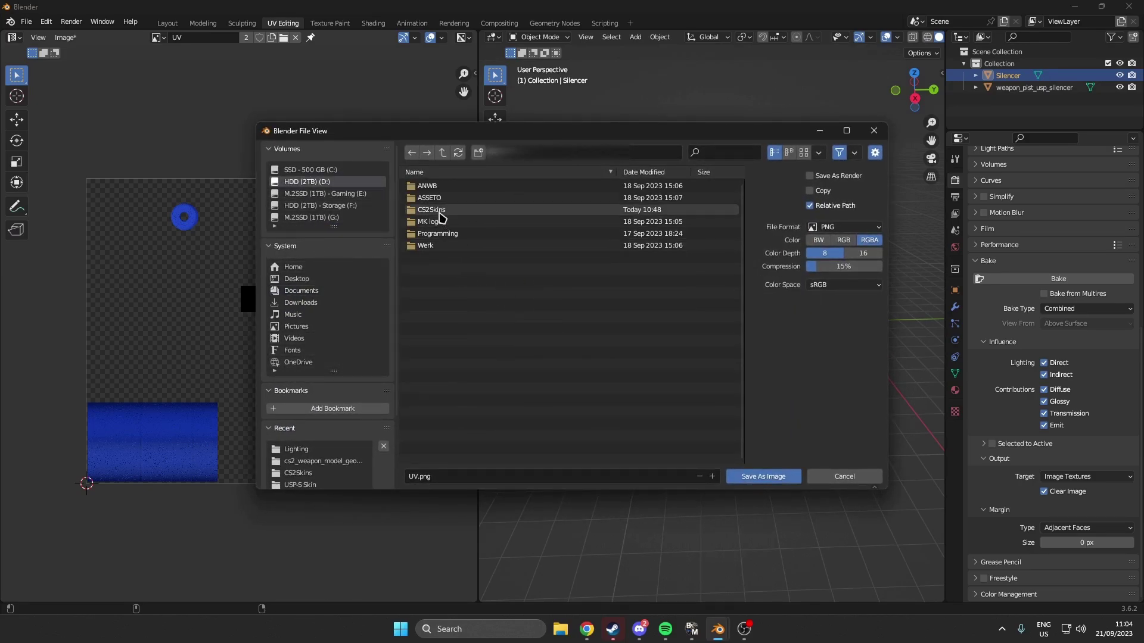
click(294, 280)
click(410, 476)
click(415, 477)
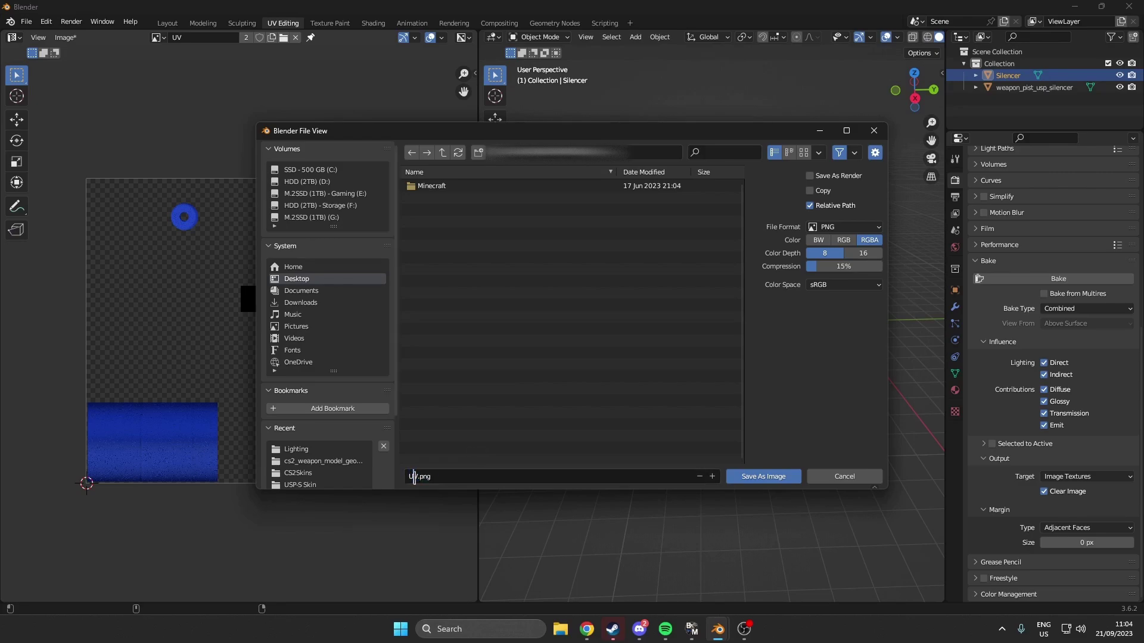
double_click(415, 477)
text(silc)
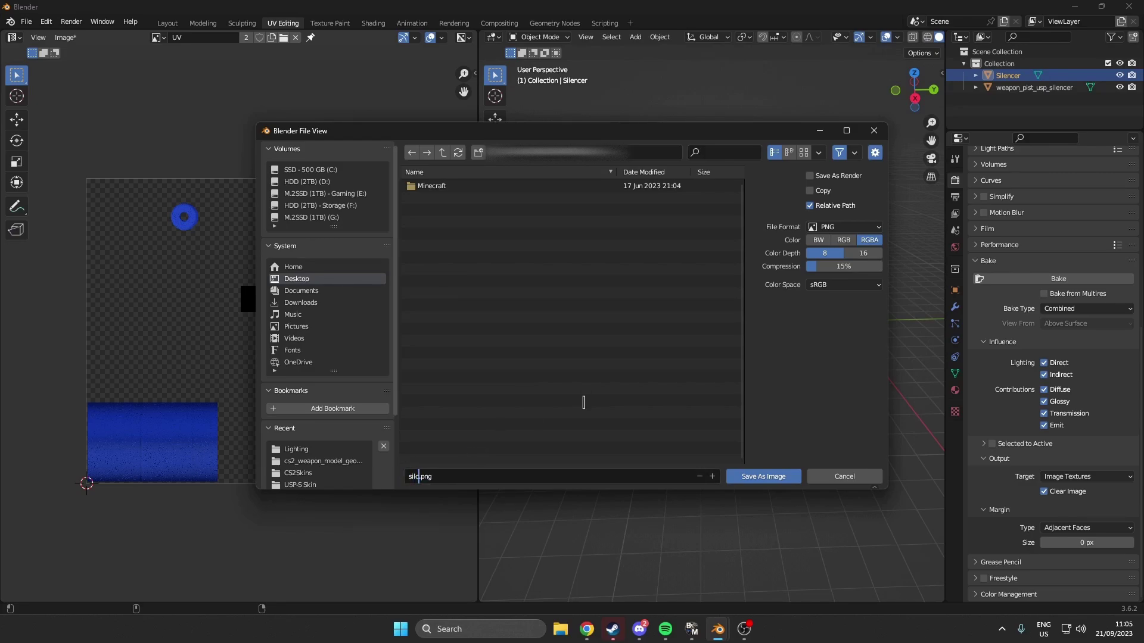
text(encer_uv)
click(760, 480)
click(762, 478)
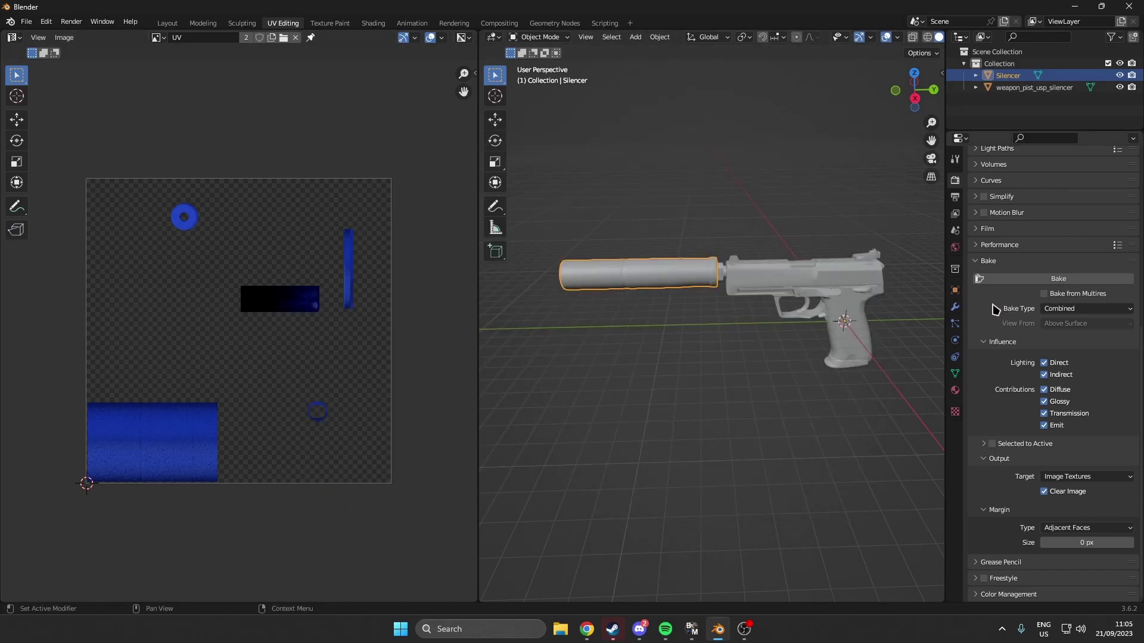
Switch the bake type to Normal, bake the silencer's normal map, and start Save As Image.
click(1084, 311)
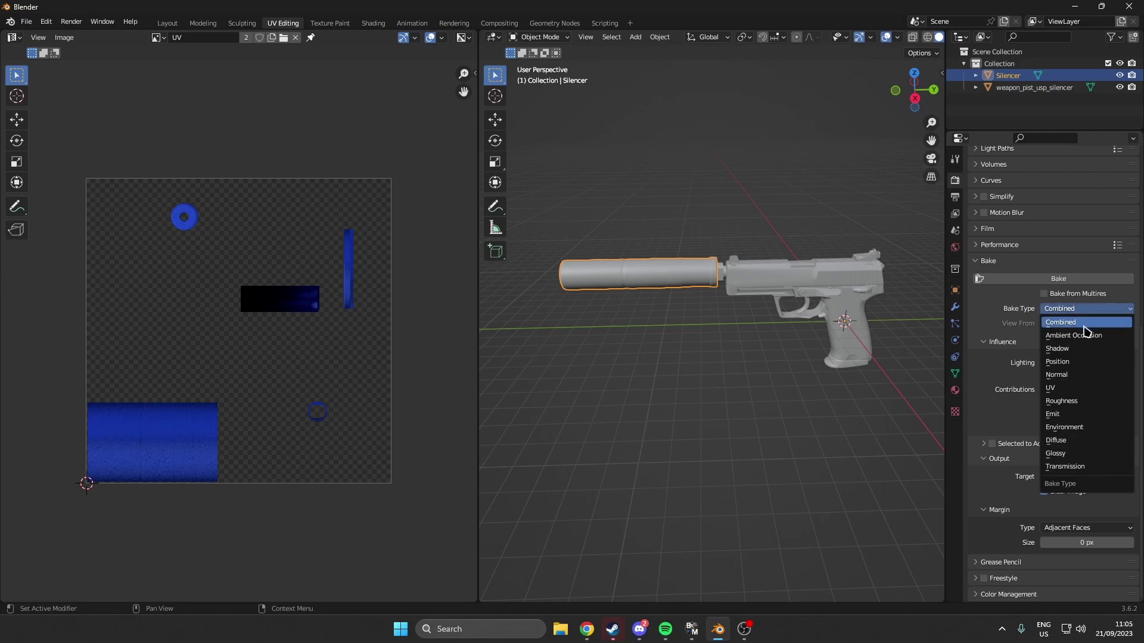
click(1064, 375)
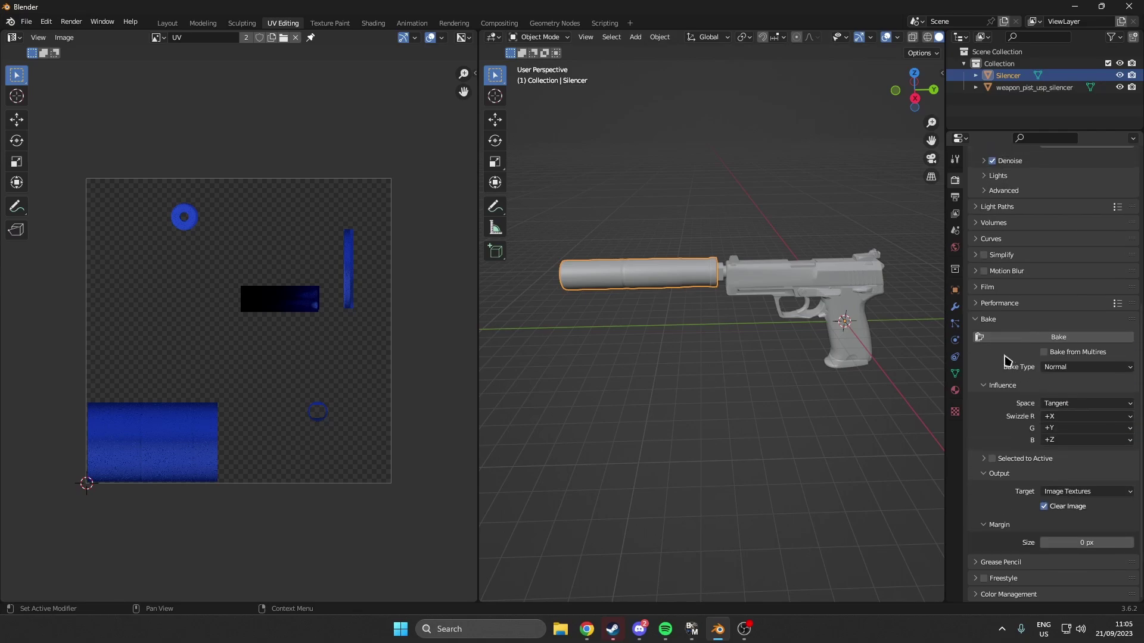
click(1016, 338)
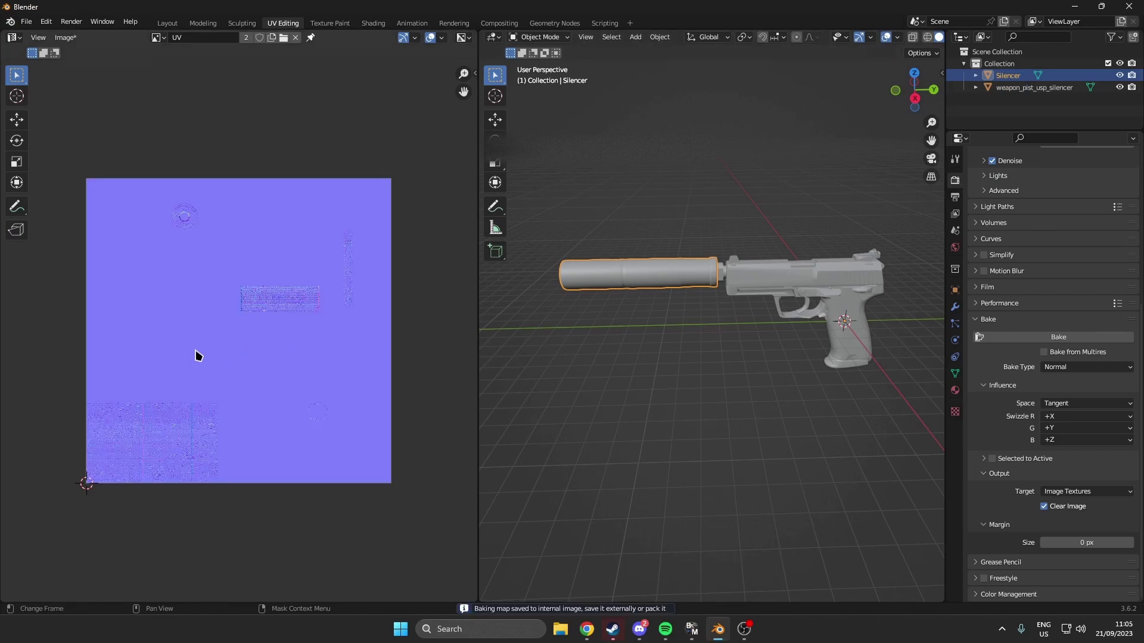
key(ctrl)
key(shift+alt+s)
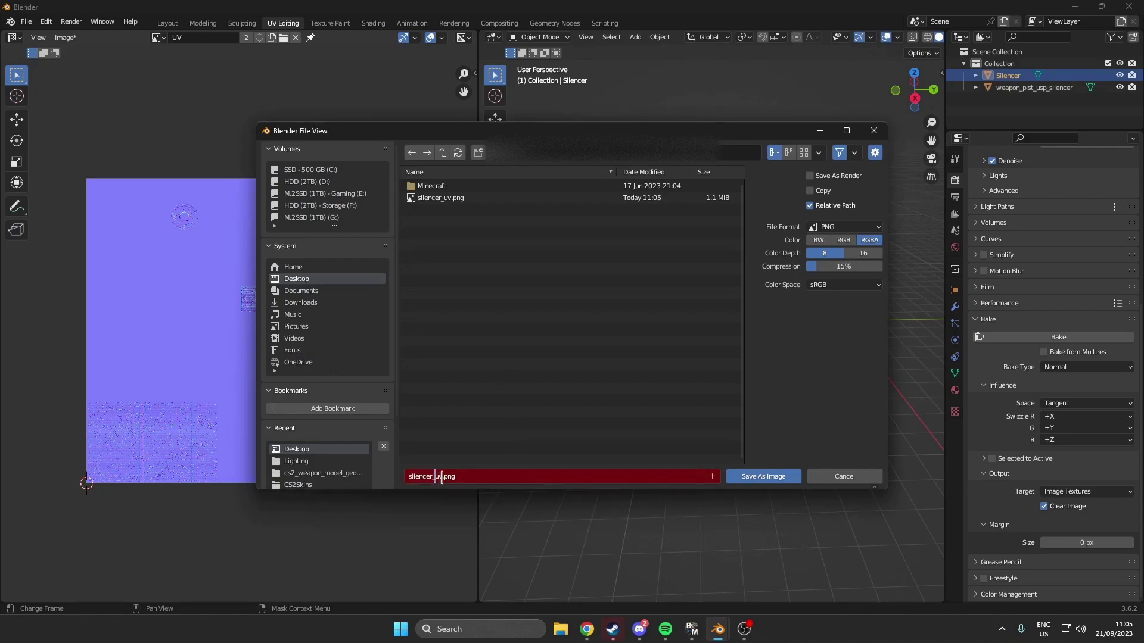
Save the normal map to the Desktop as silencer_normal.png, then select the pistol body.
text(normal)
click(739, 476)
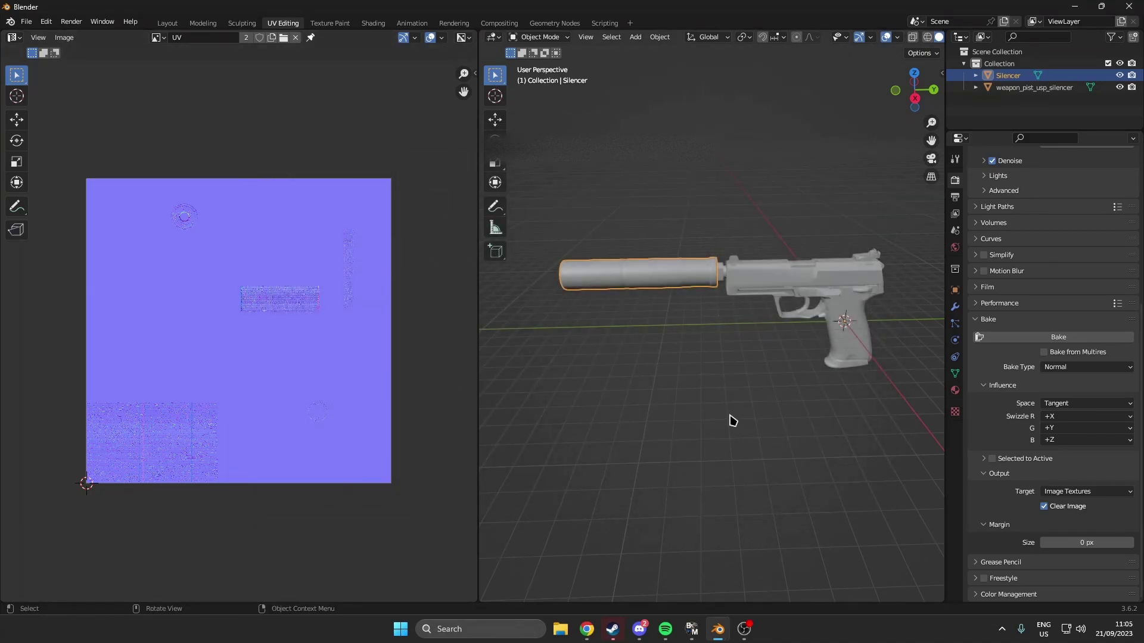
click(795, 287)
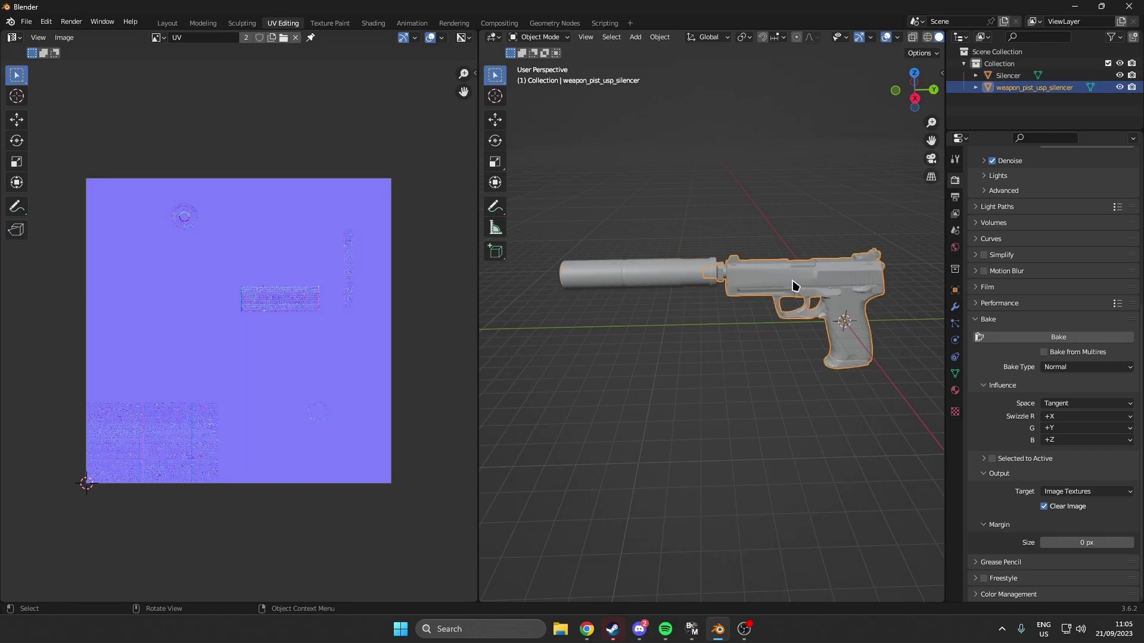
Switch the bake type back to Combined and bake the pistol body into the UV image.
click(1046, 367)
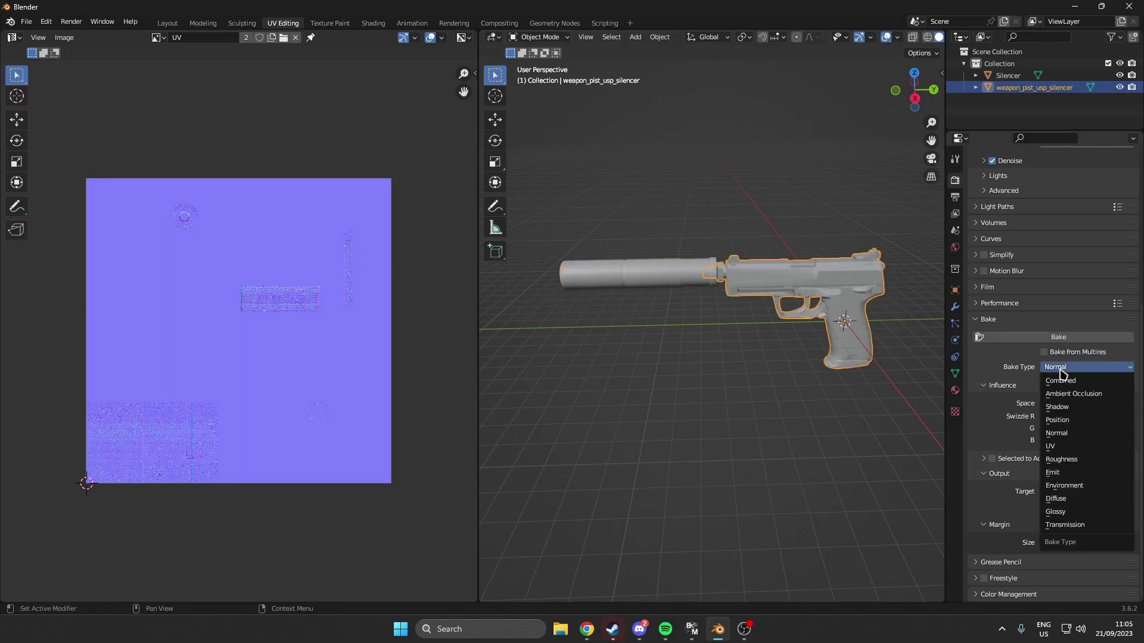
click(1066, 392)
click(1019, 337)
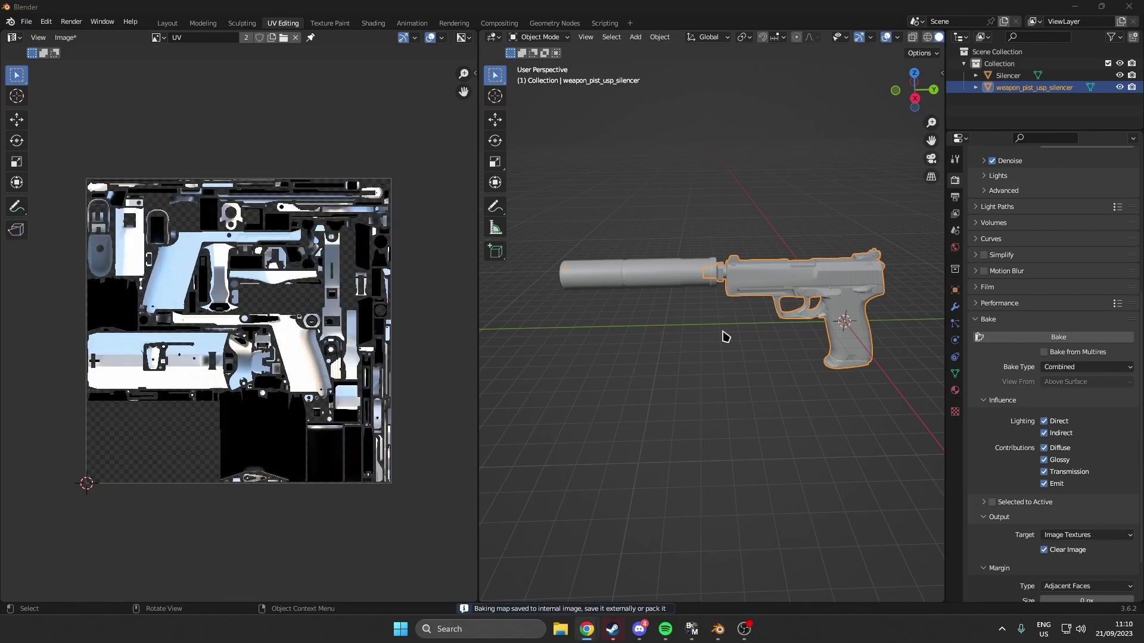
Save the USP-S combined bake image to the Desktop under the new name usp_uv.png.
click(173, 437)
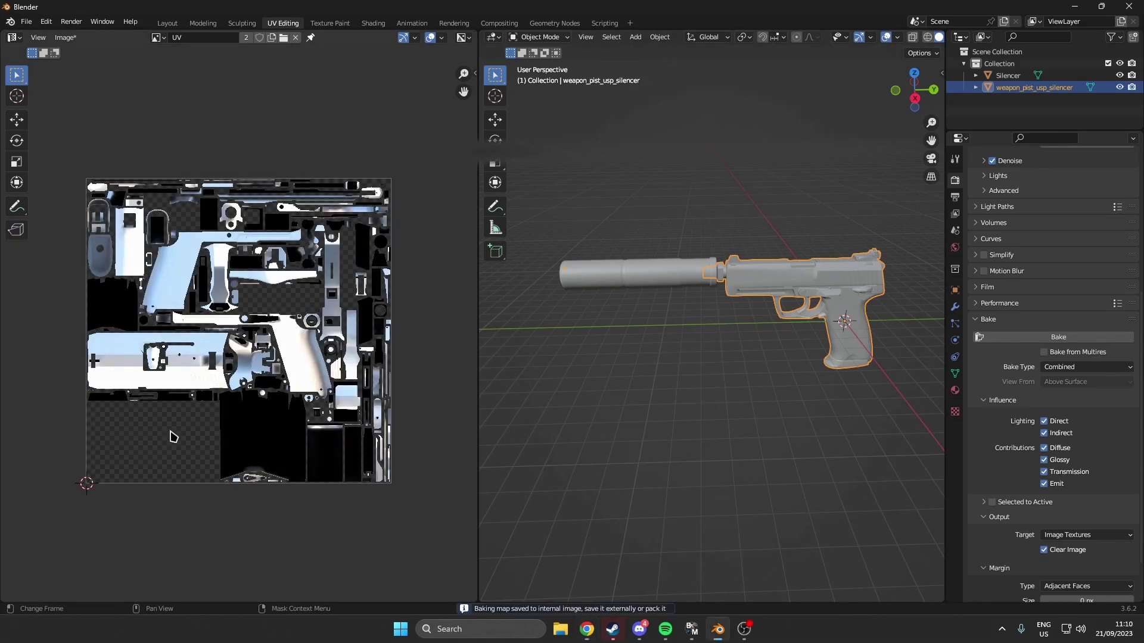
key(shift+alt+s)
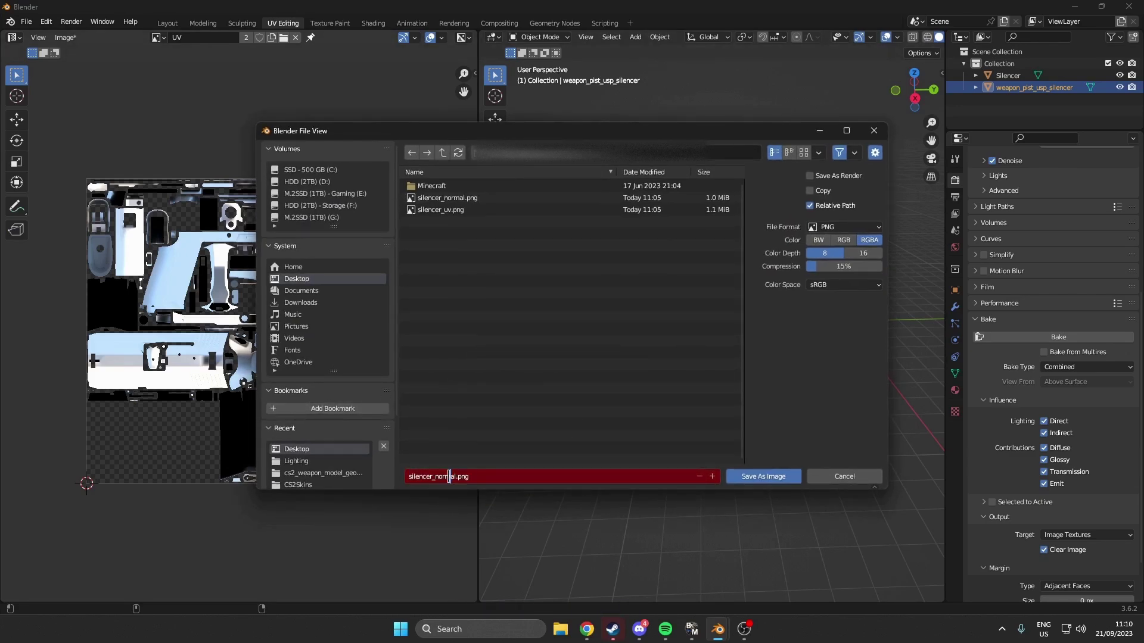
drag(456, 476, 395, 449)
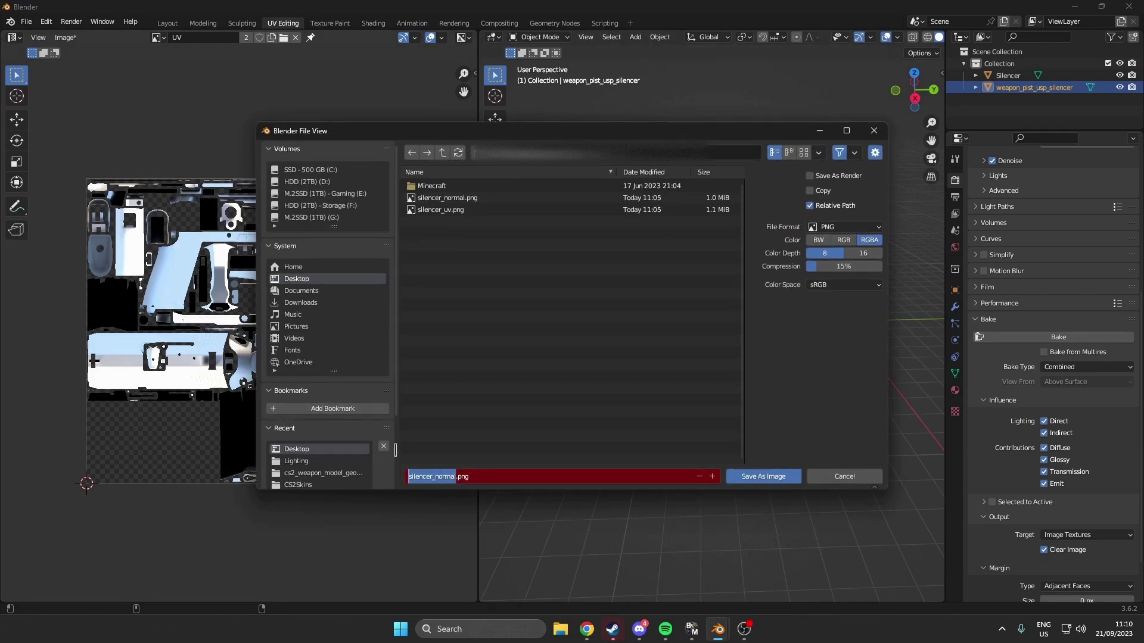
text(us)
text(p_uv)
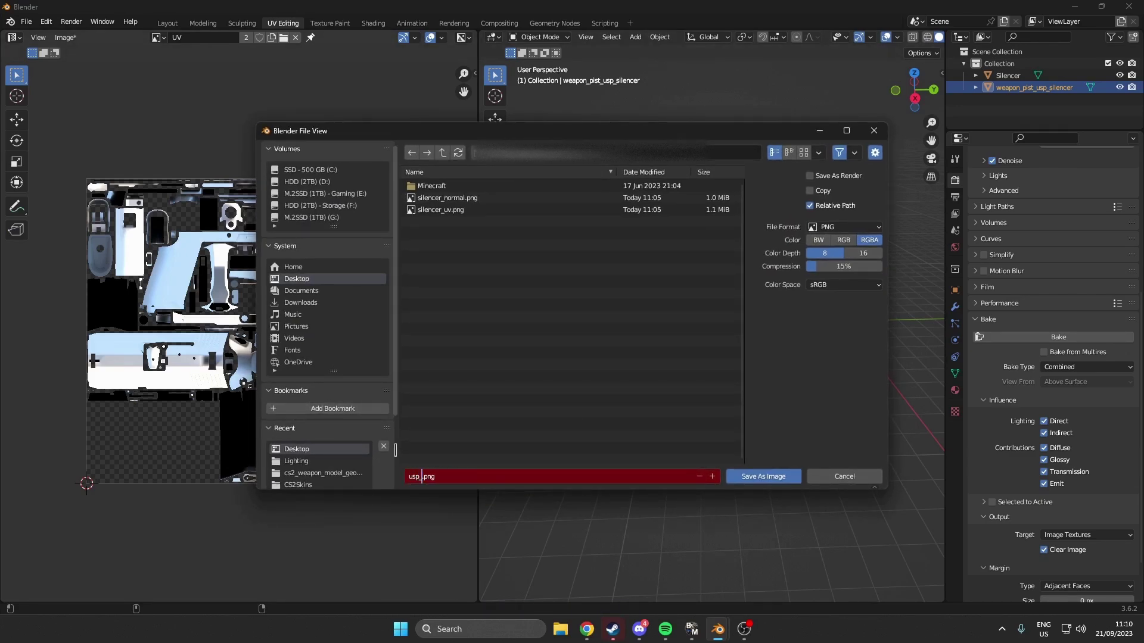
click(765, 477)
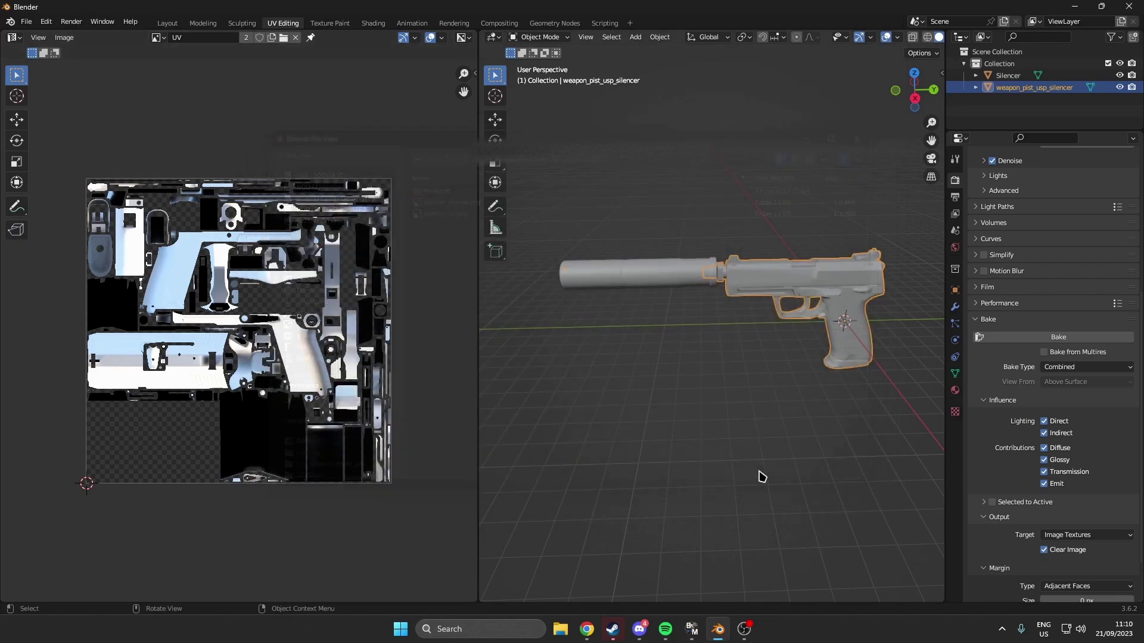